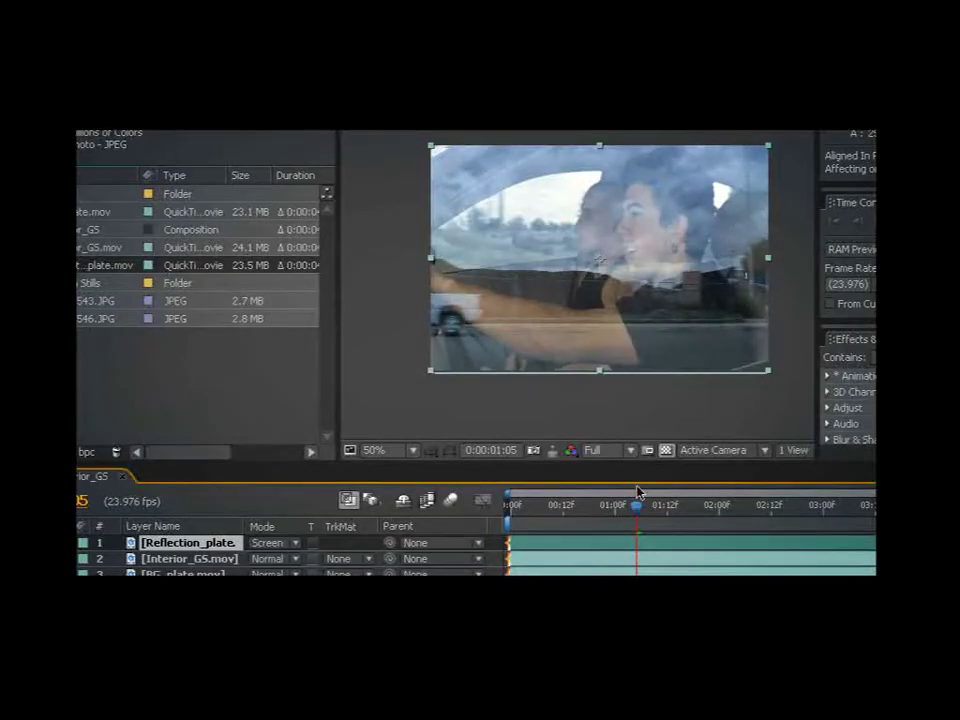
left_click_drag(638, 492, 563, 505)
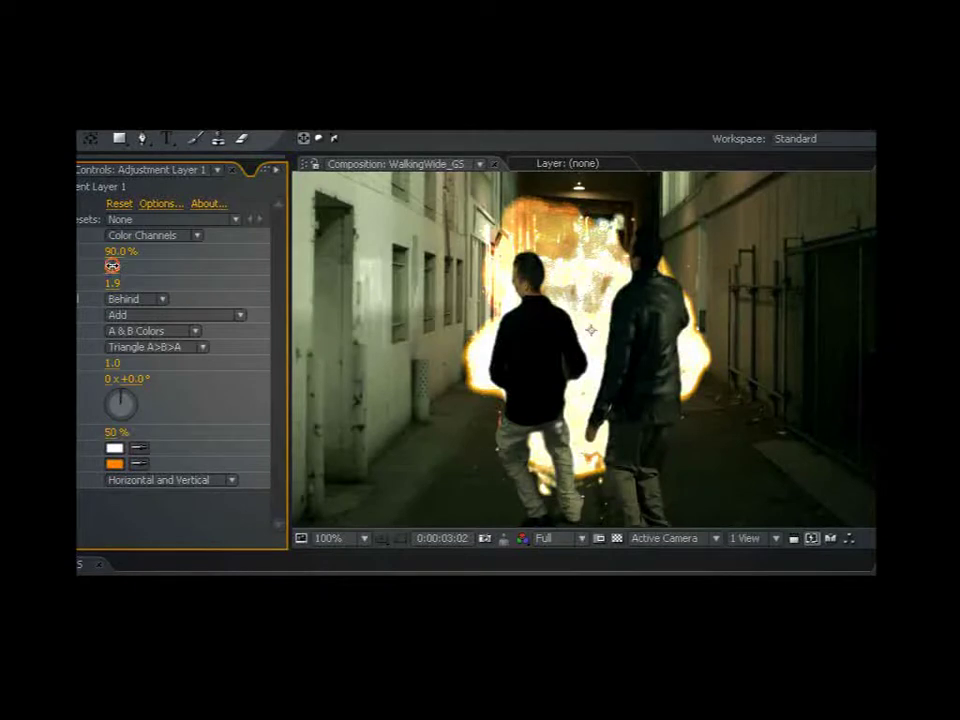
Increase the glow radius on Adjustment Layer 1 in the WalkingWide_GS composition so the explosion light spreads around the two men
left_click_drag(112, 265, 158, 266)
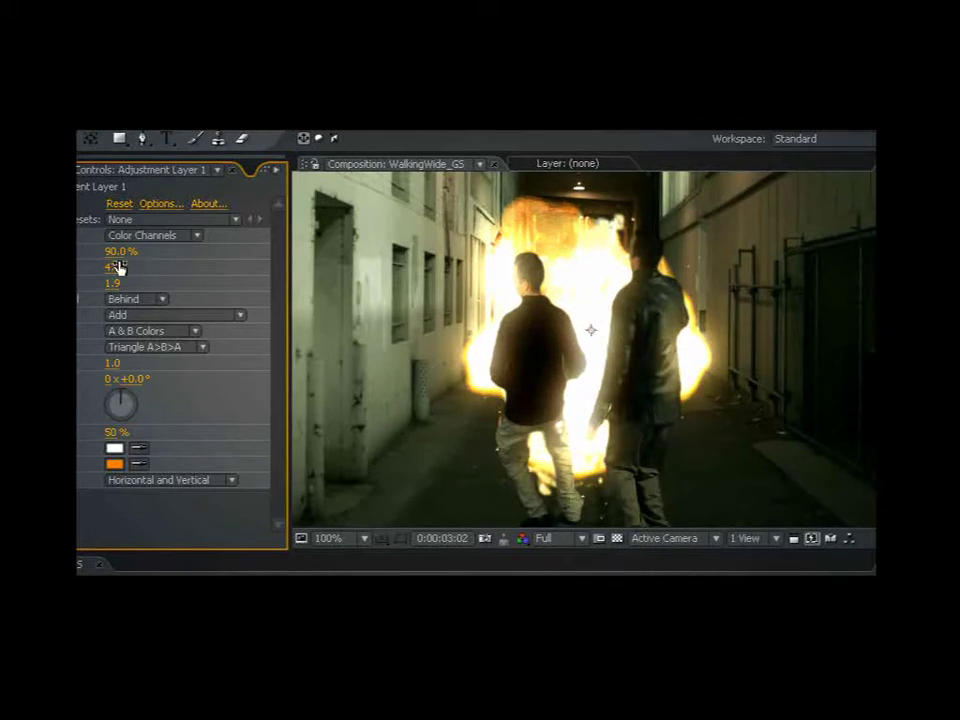
left_click_drag(118, 265, 159, 279)
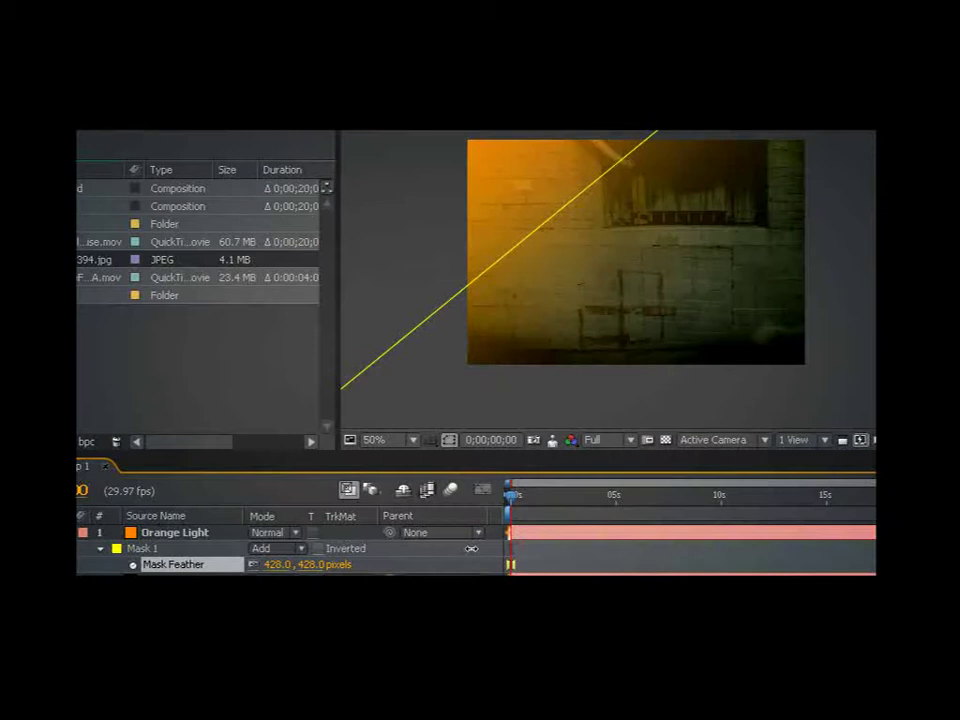
Set the blending mode of the Orange Light layer to Overlay and deselect the layer
left_click(165, 532)
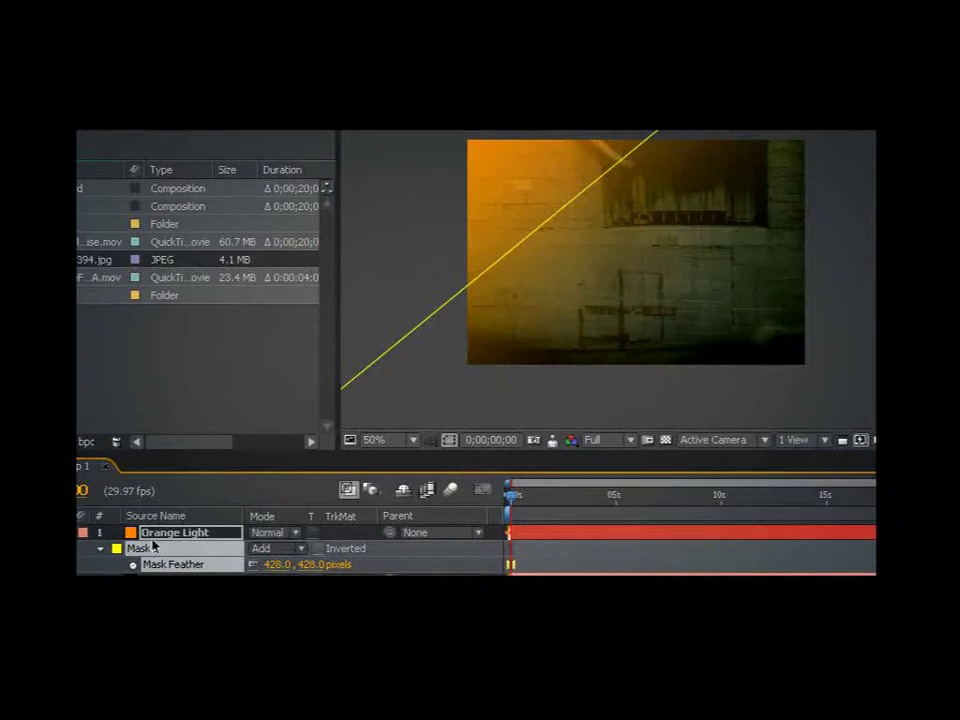
left_click(270, 532)
left_click(313, 437)
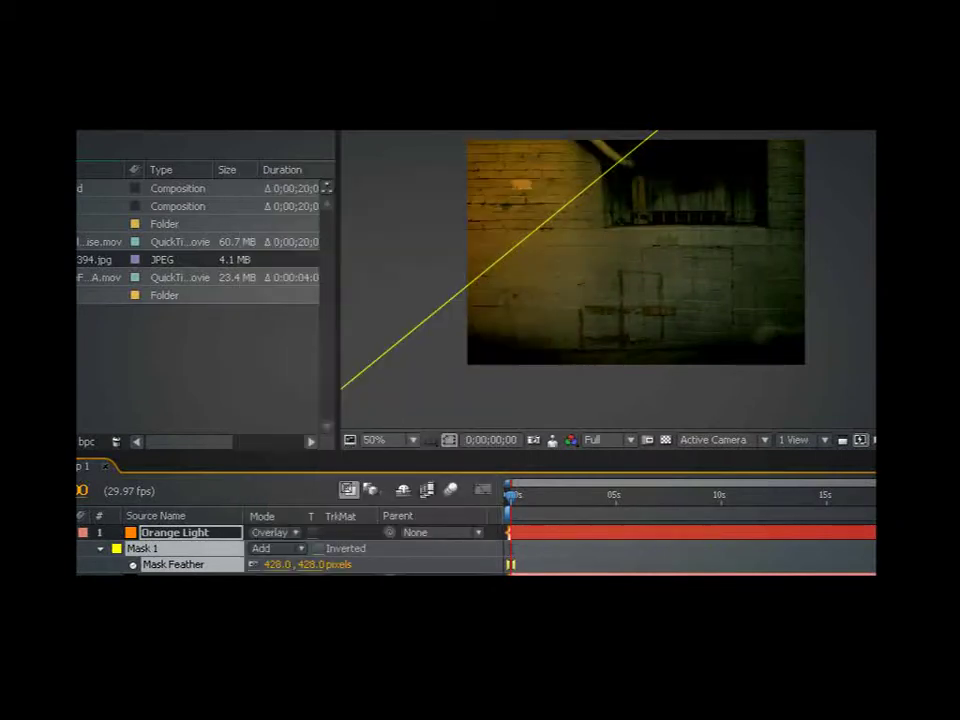
key("F2")
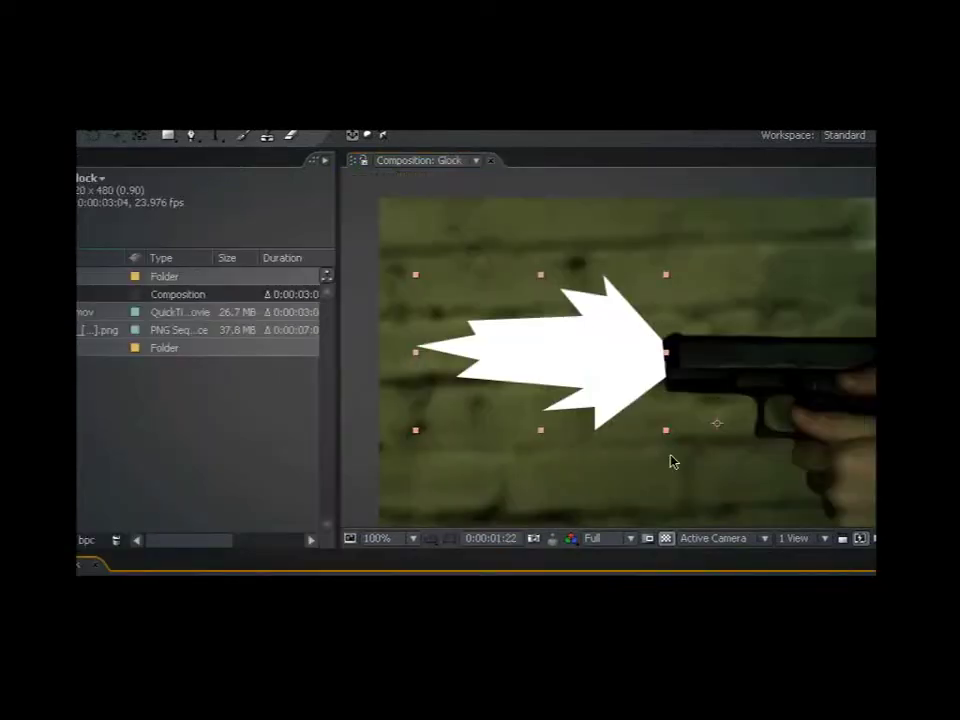
scroll(671, 459, "down", 2)
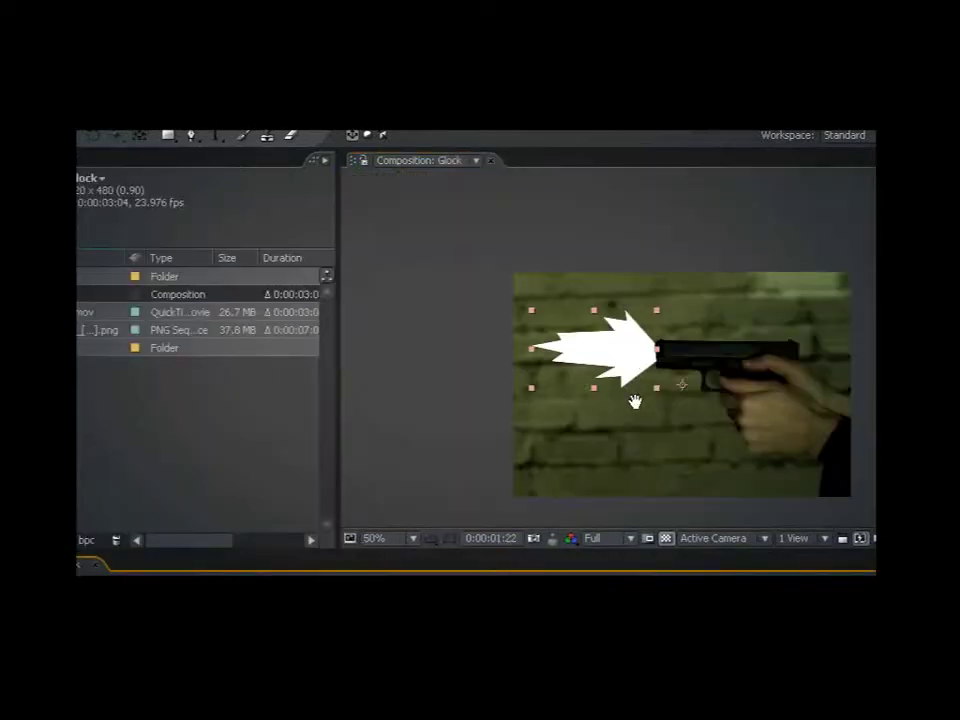
left_click_drag(660, 430, 606, 401)
scroll(544, 364, "up", 2)
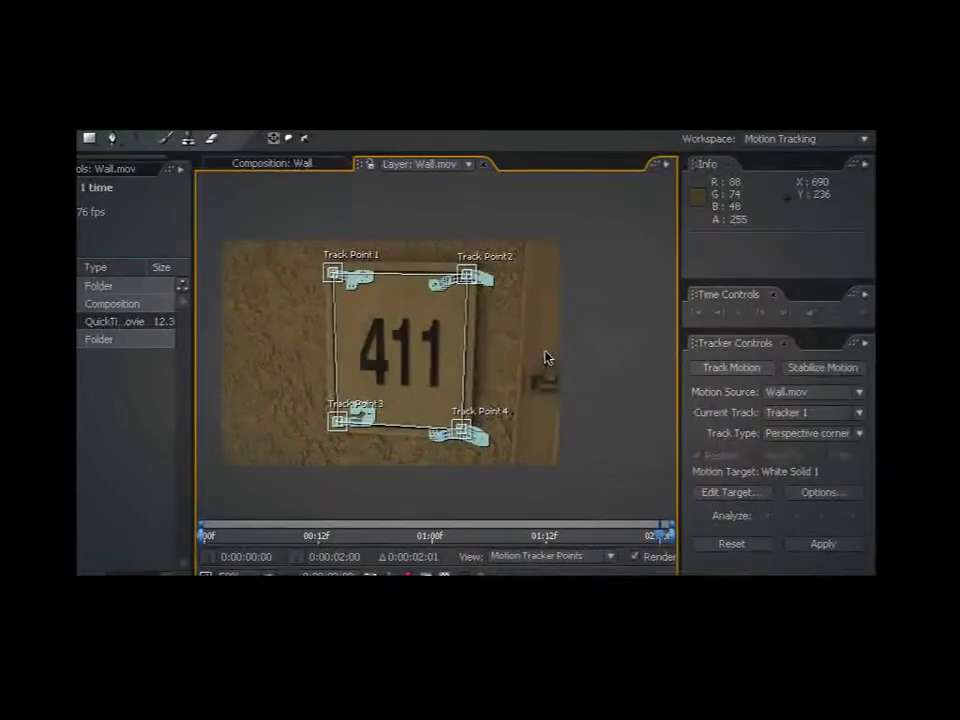
Apply the perspective corner tracking data from Wall.mov to White Solid 1
left_click(815, 548)
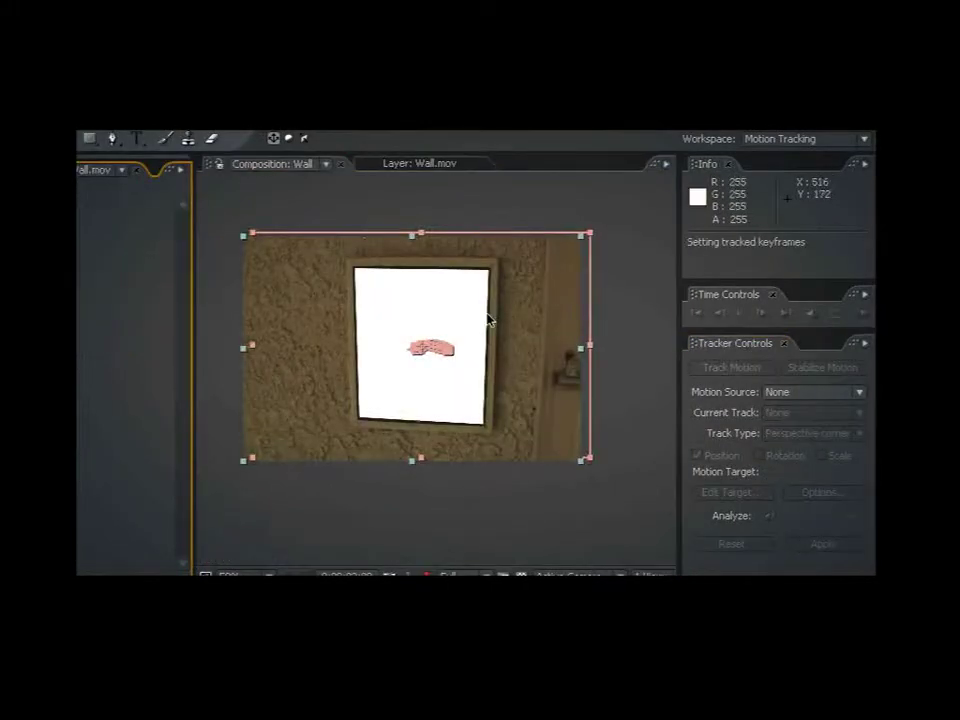
key("space")
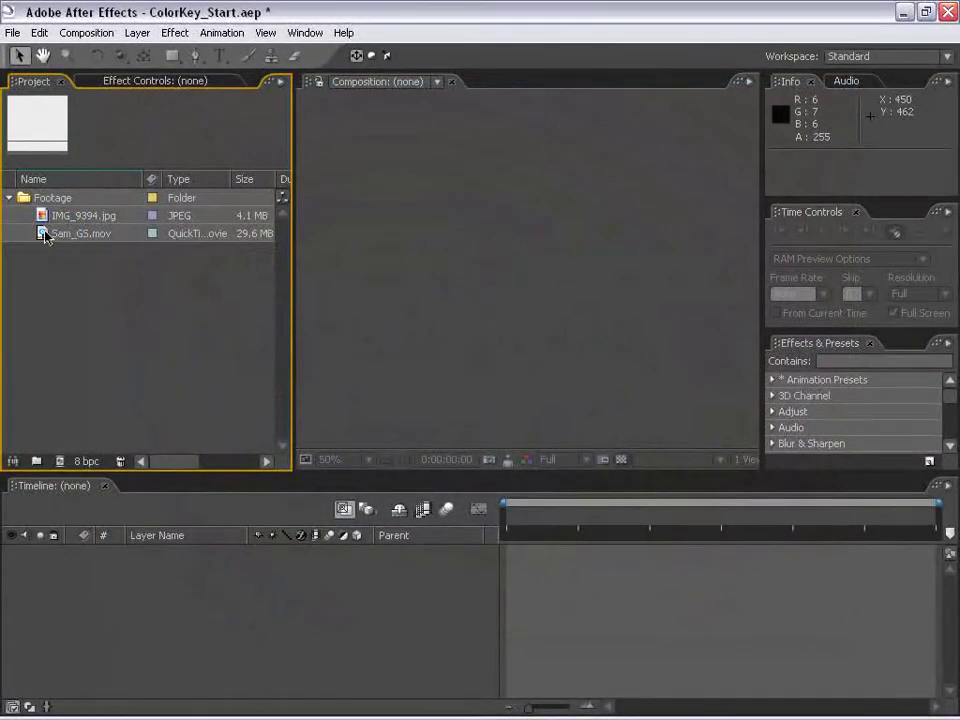
Open the Sam_GS.mov footage in its own viewer, scrub through it and close the viewer
double_click(44, 234)
left_click_drag(102, 505, 266, 503)
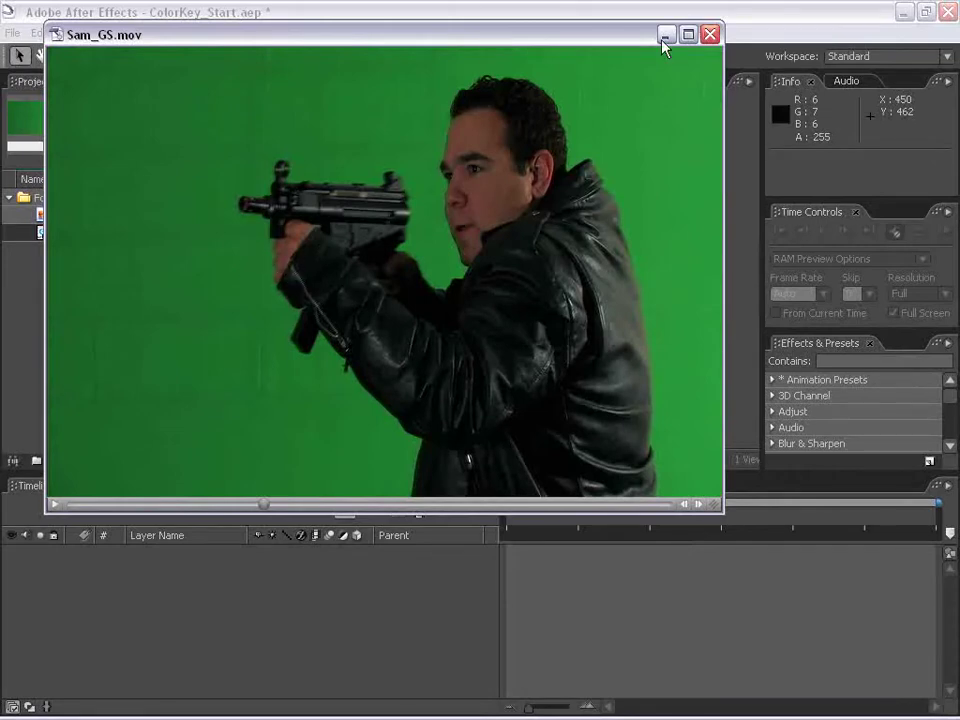
left_click_drag(664, 43, 660, 107)
left_click(705, 101)
left_click(149, 326)
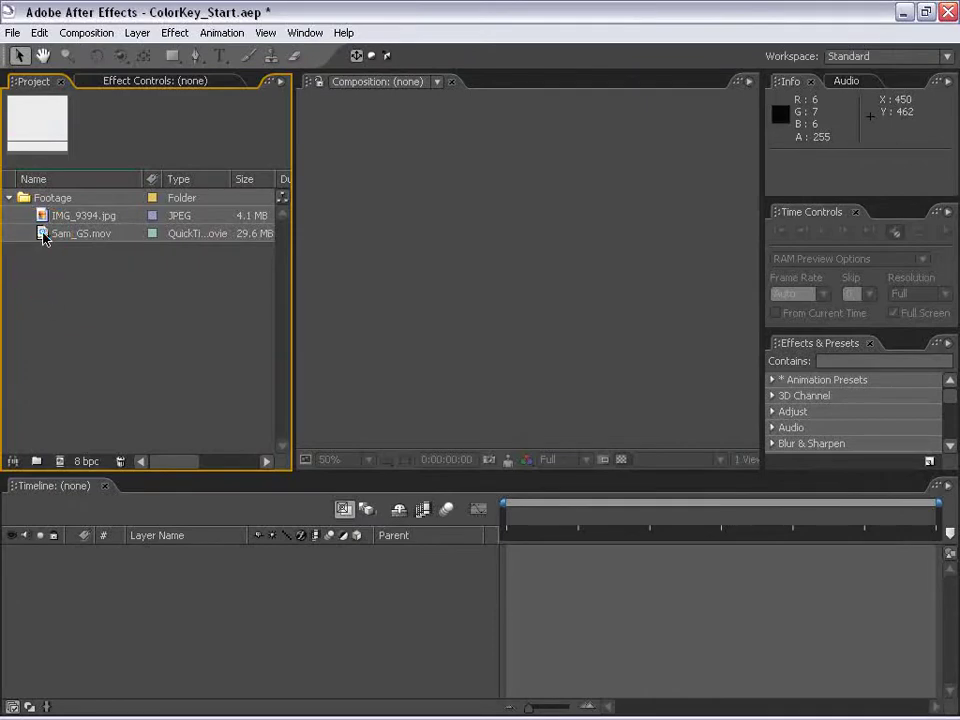
Create a composition from the Sam_GS.mov footage and move the current time to 0:00:02:02
left_click_drag(41, 234, 486, 276)
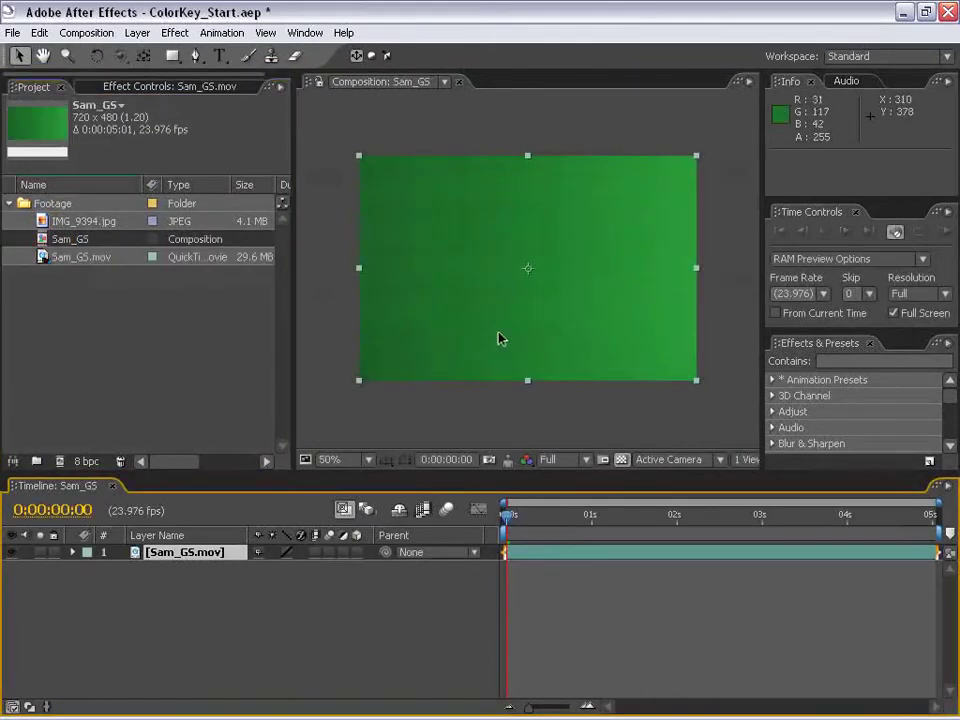
left_click(542, 594)
left_click(531, 517)
left_click_drag(531, 517, 686, 548)
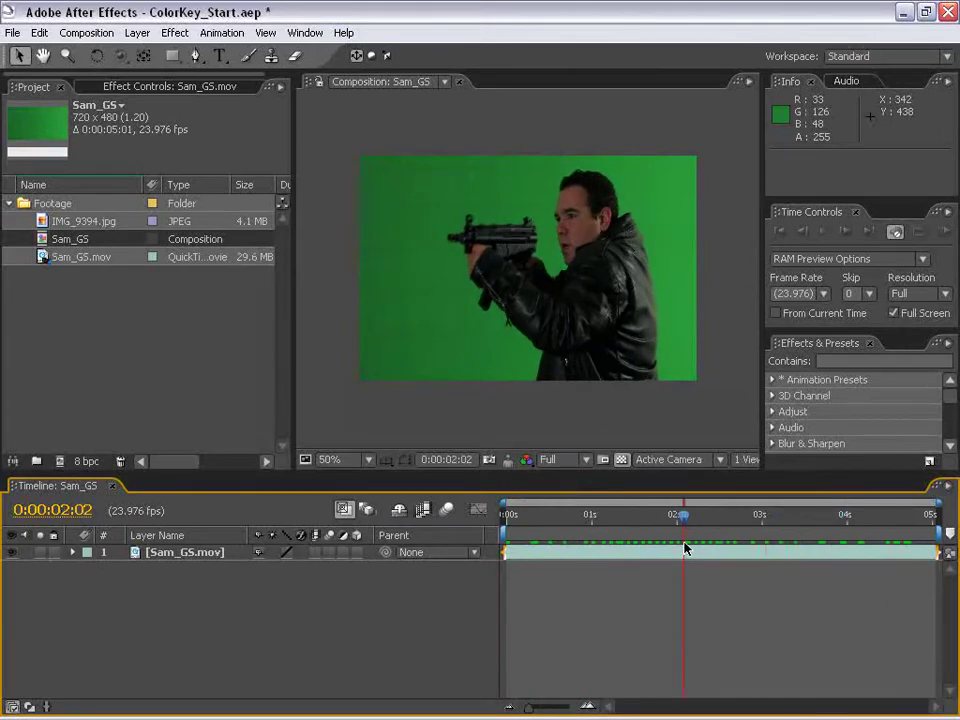
Examine the green backdrop around the man with the gun in the Sam_GS composition
scroll(623, 418, "up", 1)
left_click_drag(656, 272, 592, 300)
scroll(564, 341, "down", 1)
left_click(669, 626)
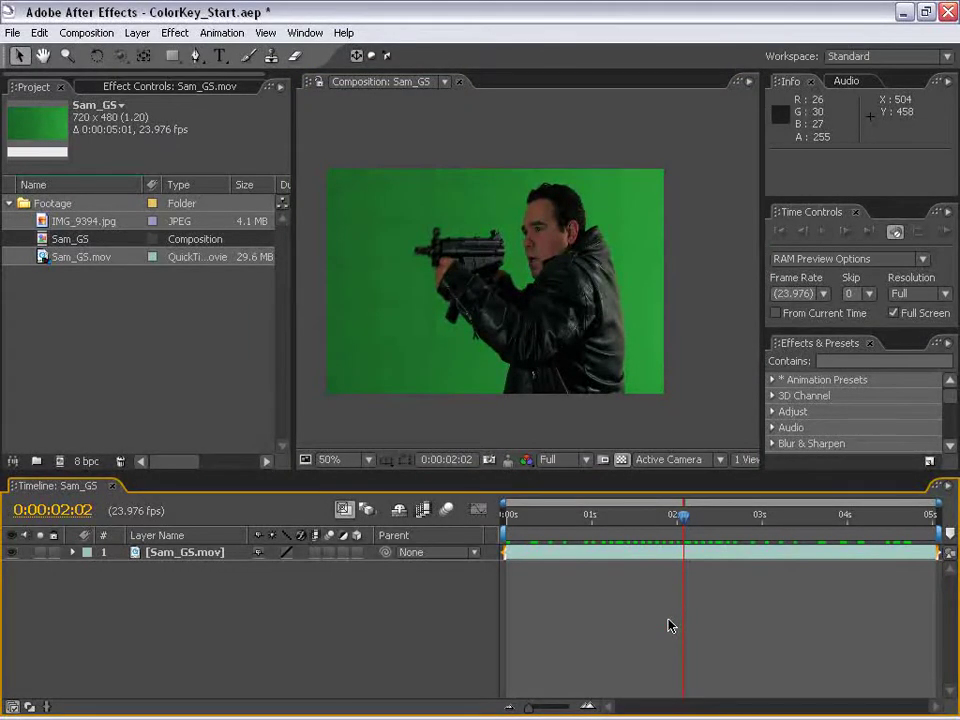
key("space")
left_click_drag(487, 343, 546, 320)
scroll(533, 306, "up", 1)
scroll(549, 369, "down", 1)
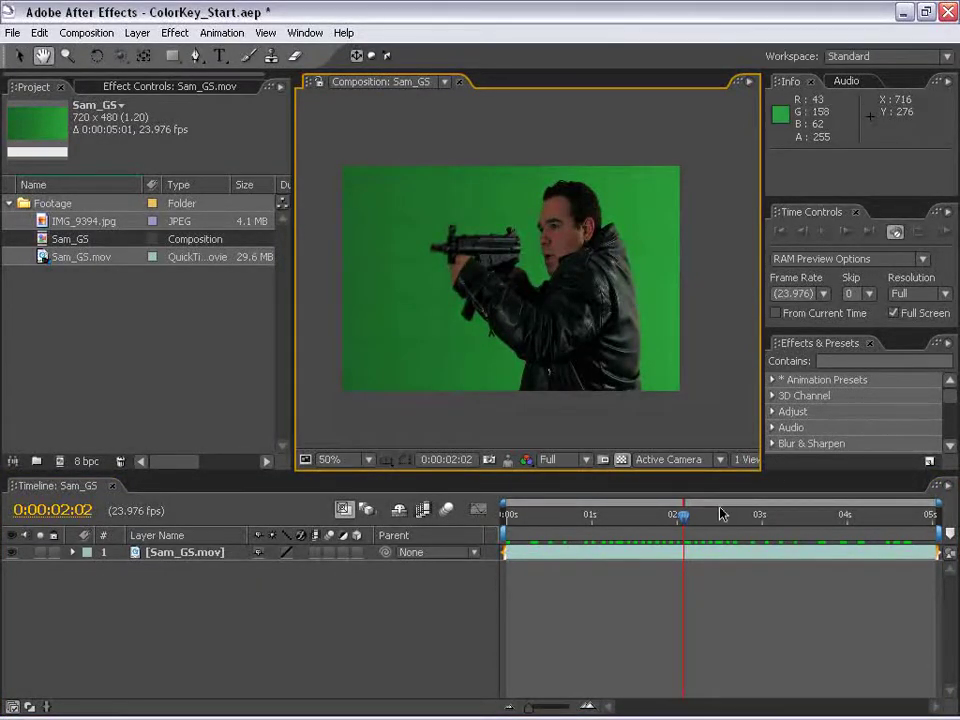
Move the current time to 0:00:03:19 and leave the Sam_GS.mov layer deselected
left_click_drag(722, 513, 829, 537)
key("v")
left_click(795, 568)
left_click(718, 555)
left_click(623, 614)
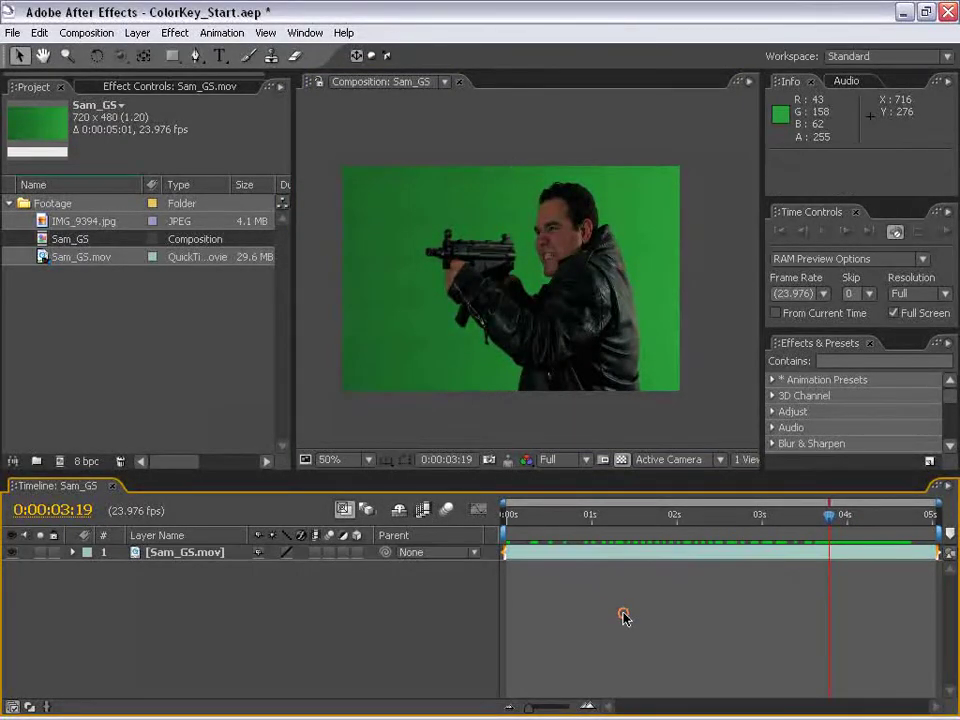
Apply the Keylight keying effect to the Sam_GS.mov layer
left_click(388, 236)
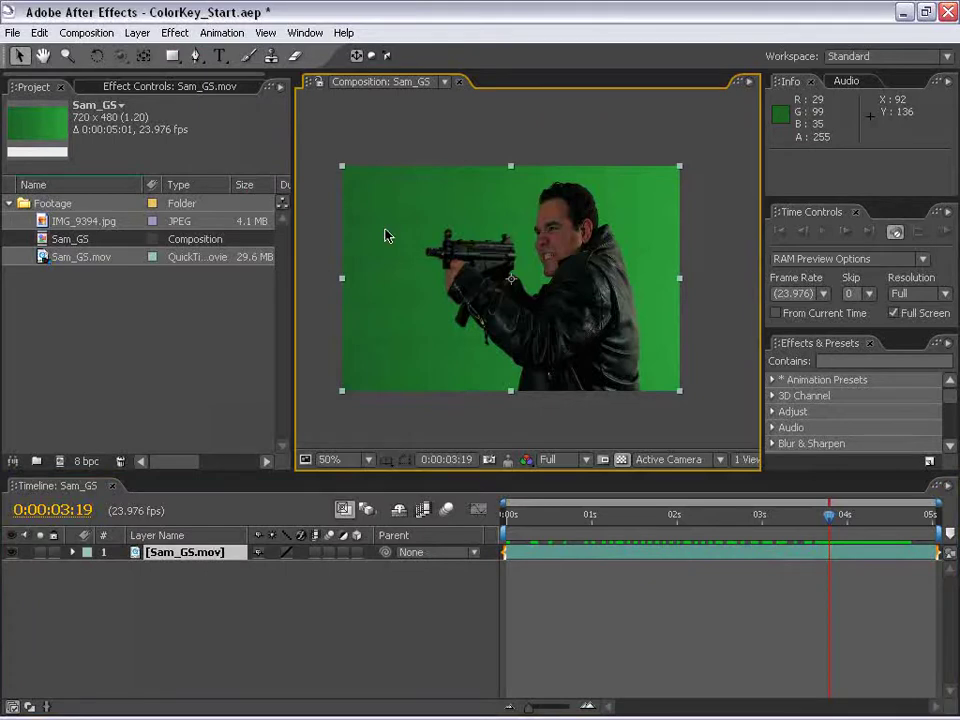
left_click(175, 32)
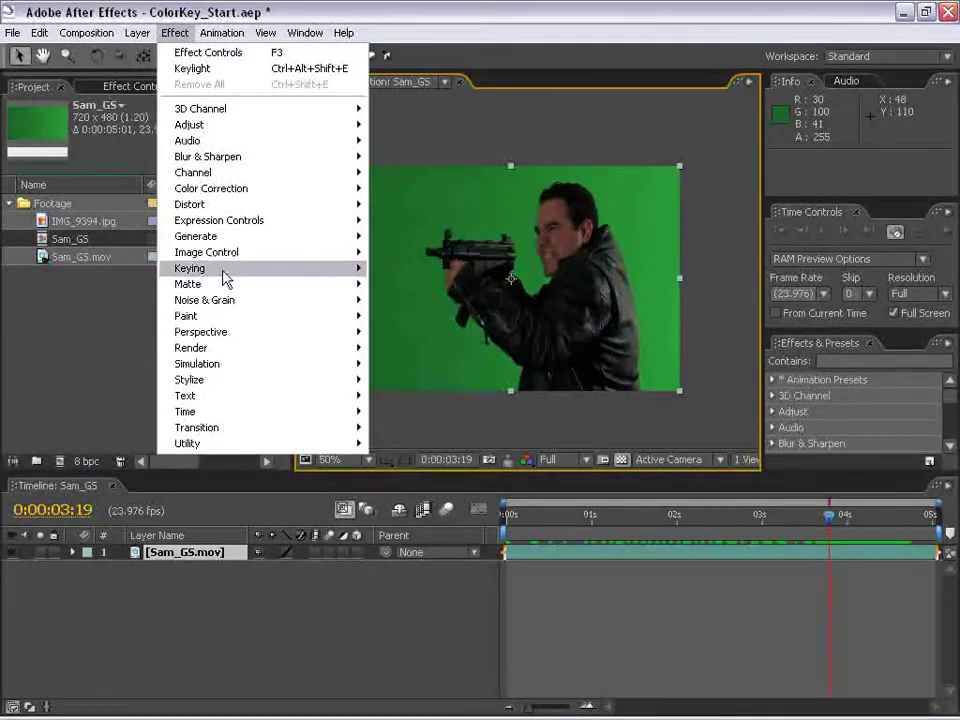
mouse_move(306, 272)
left_click(420, 380)
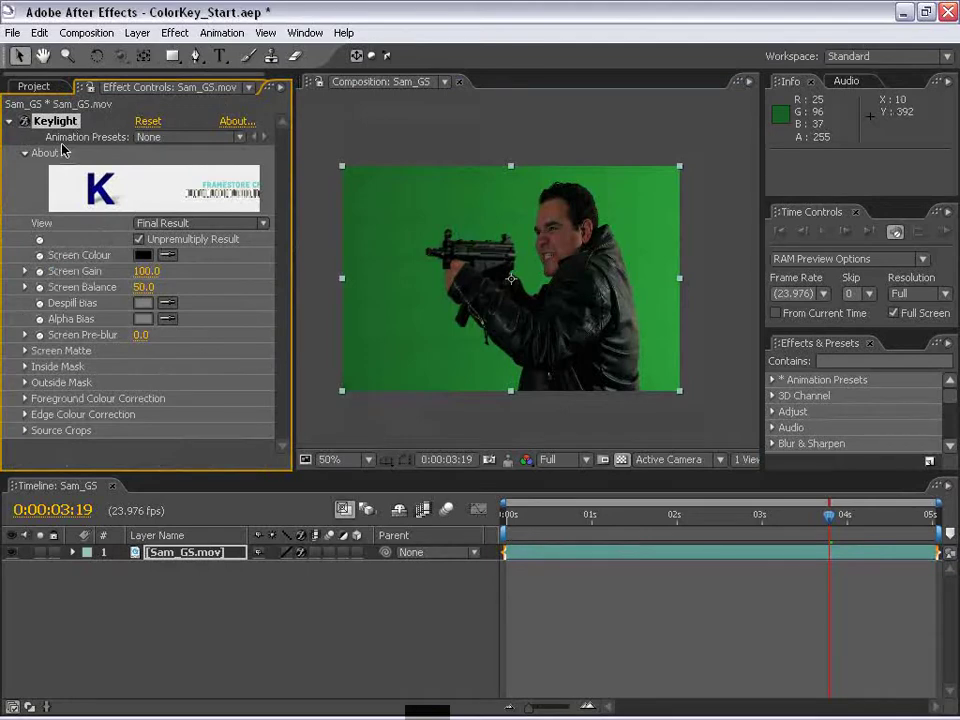
Sample the green backdrop below the gun as Keylight's Screen Colour
left_click(167, 257)
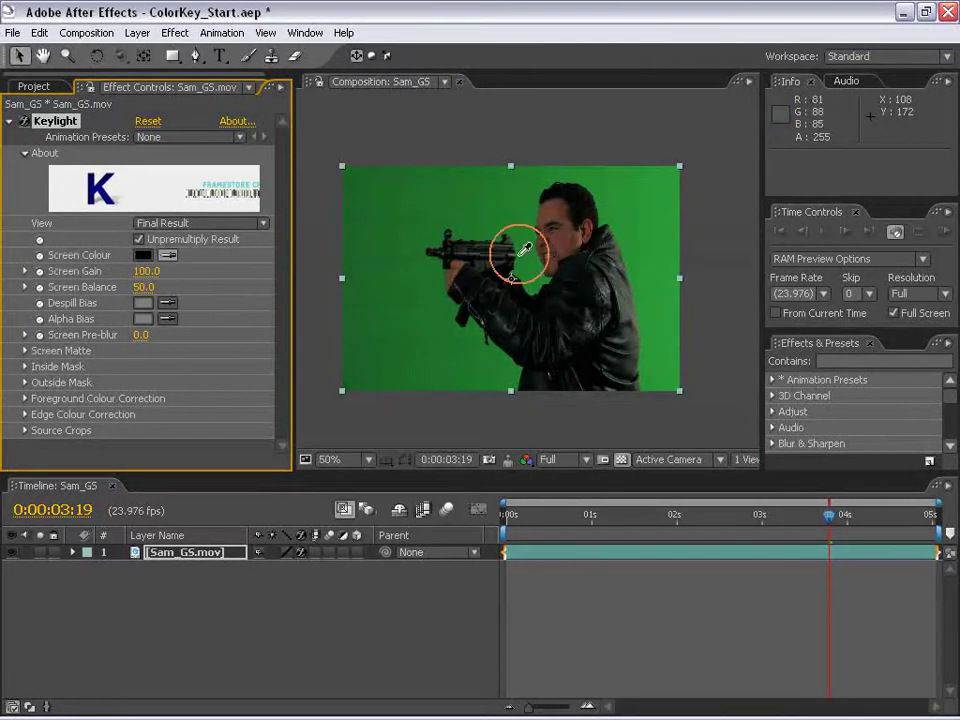
left_click(493, 337)
key("slash")
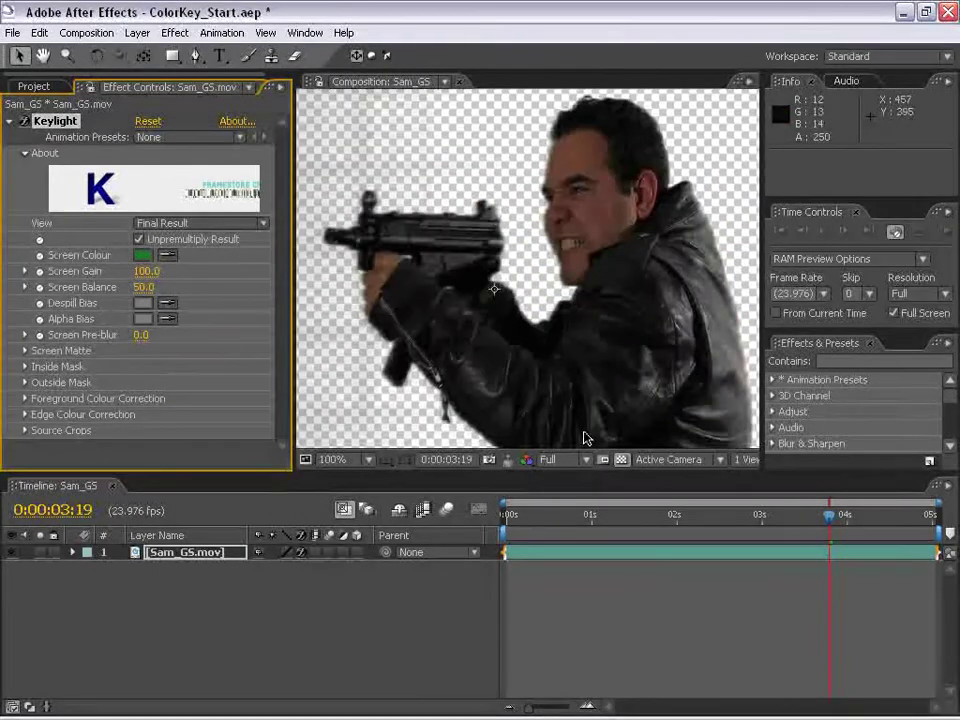
Toggle the transparency grid to compare the keyed footage over black and over transparency
left_click(622, 460)
left_click(624, 460)
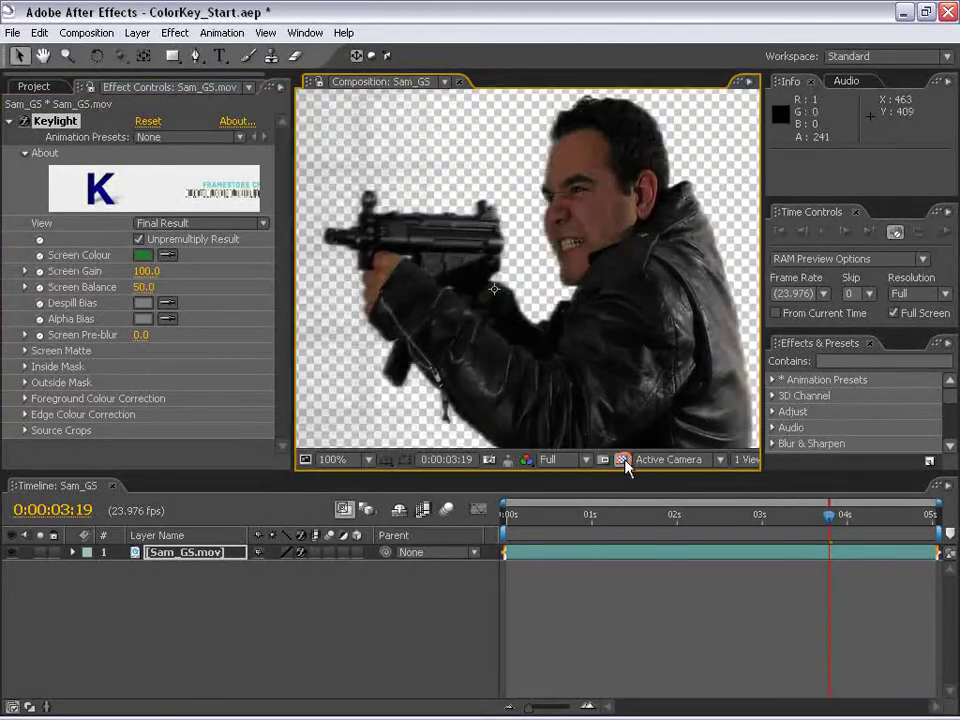
left_click(624, 460)
key("comma")
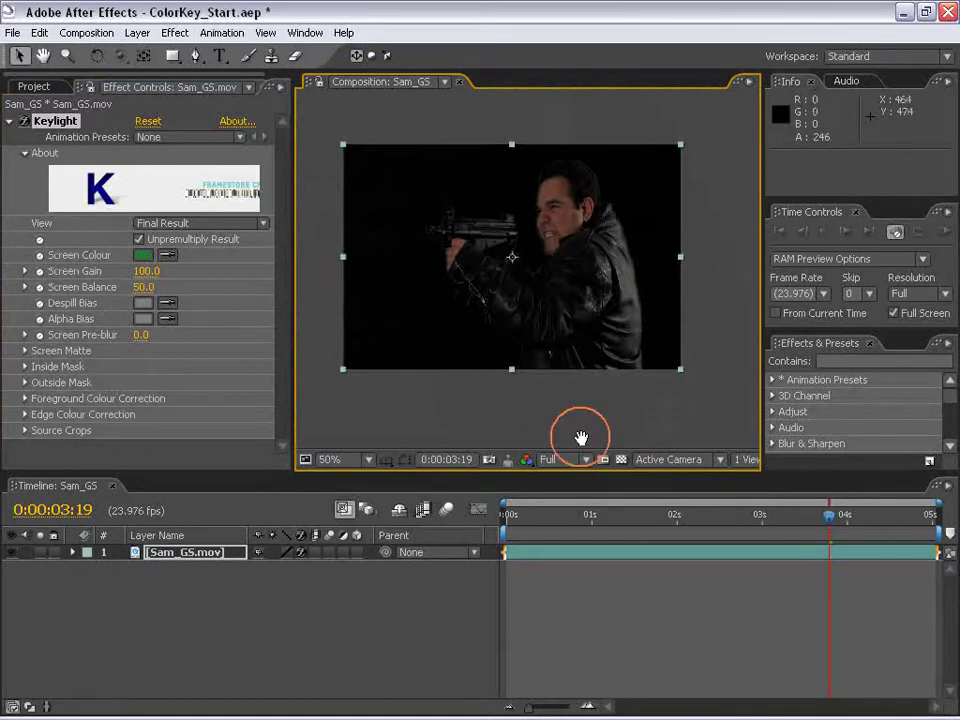
left_click(622, 460)
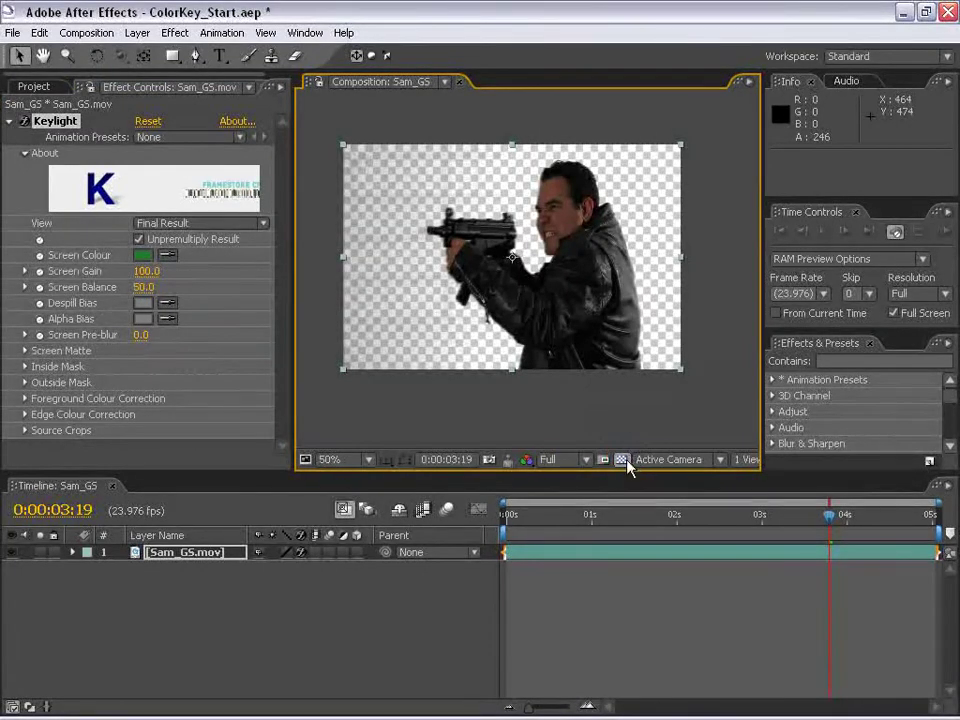
left_click(622, 460)
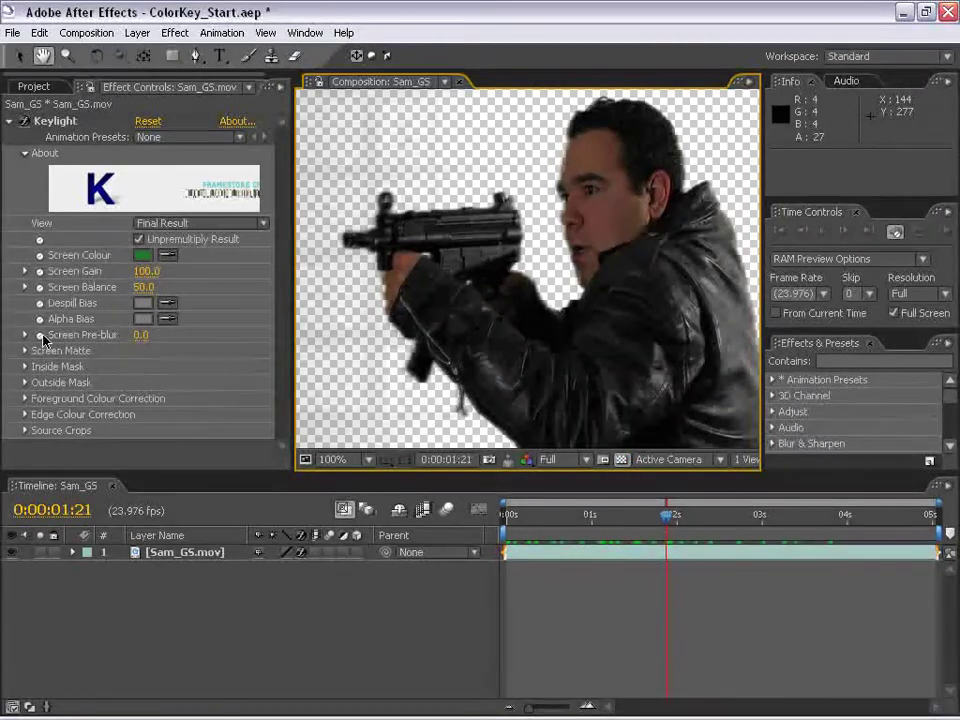
Set Keylight's Screen Pre-blur to 3
left_click(139, 338)
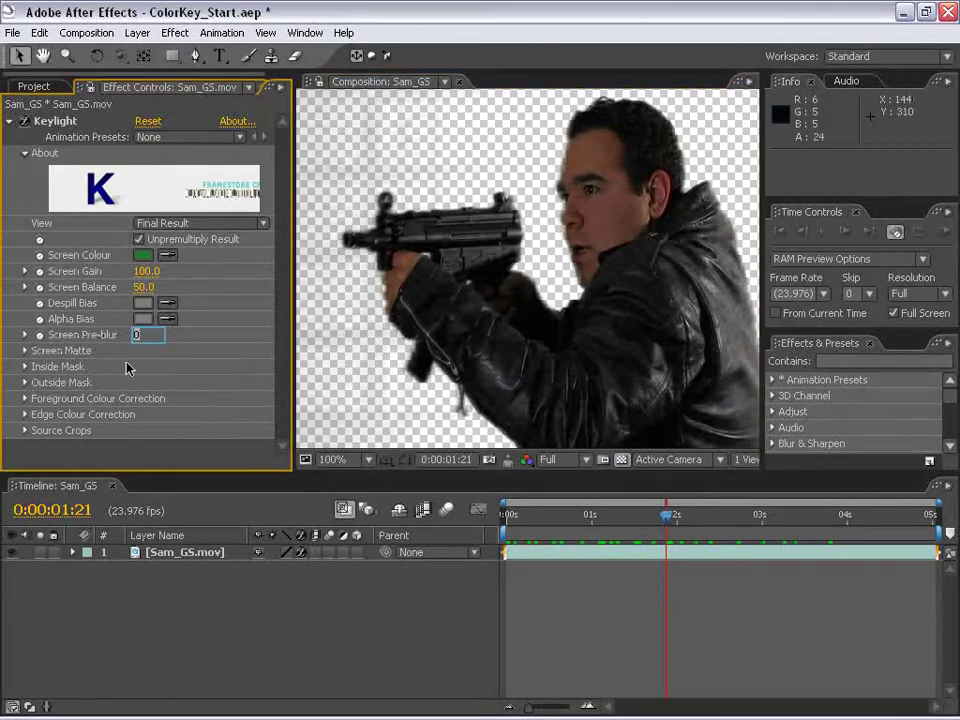
type("3")
key("Return")
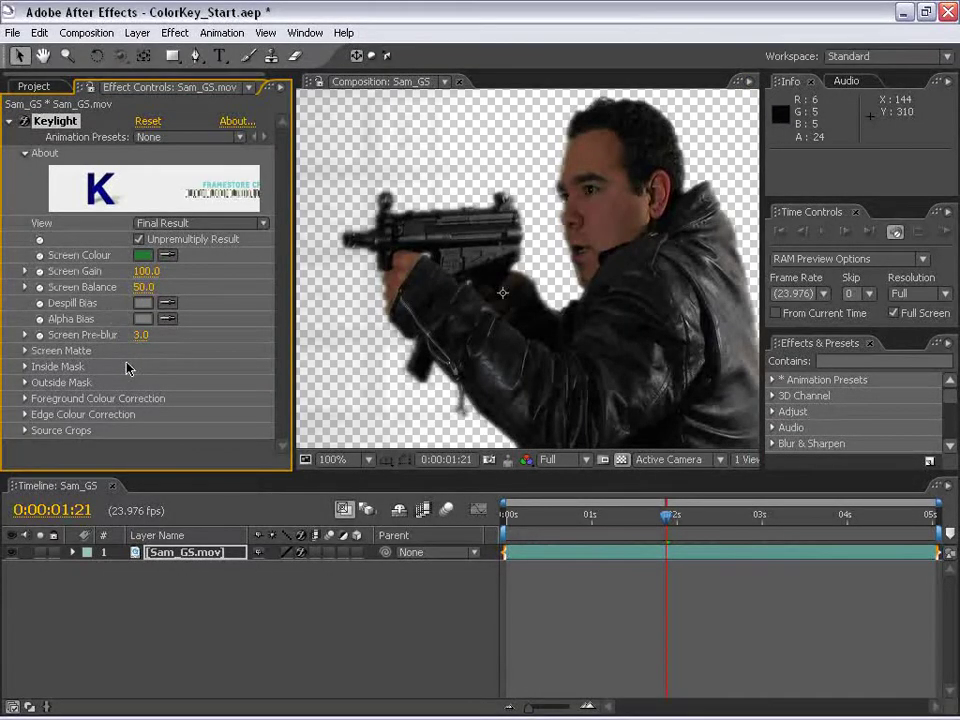
Switch Keylight's view to Screen Matte and inspect the matte around the man and the gun
left_click(160, 223)
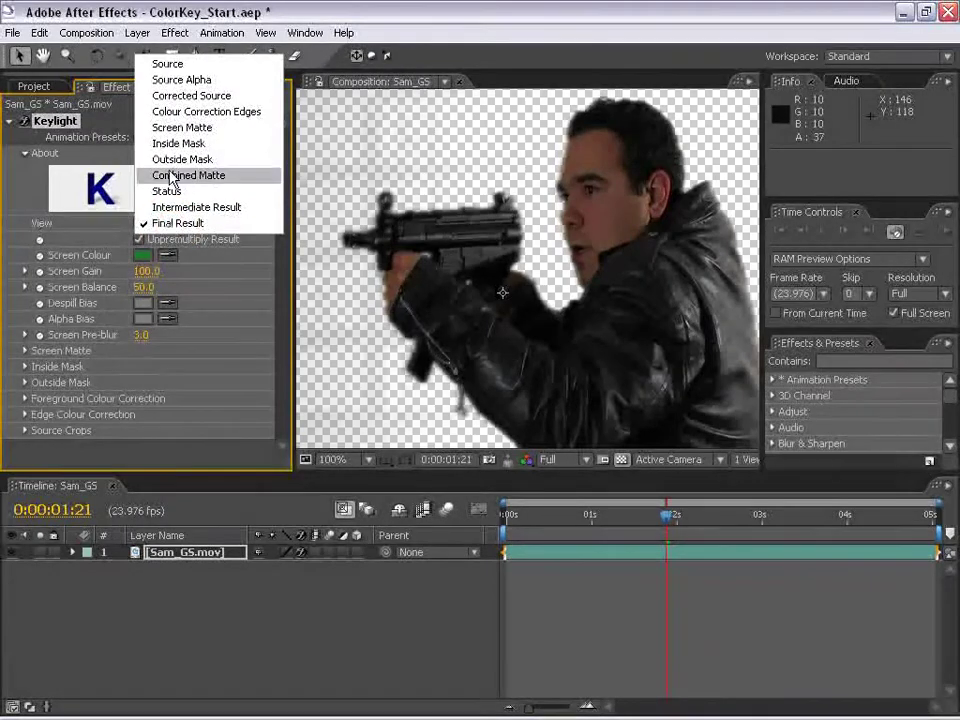
left_click(177, 128)
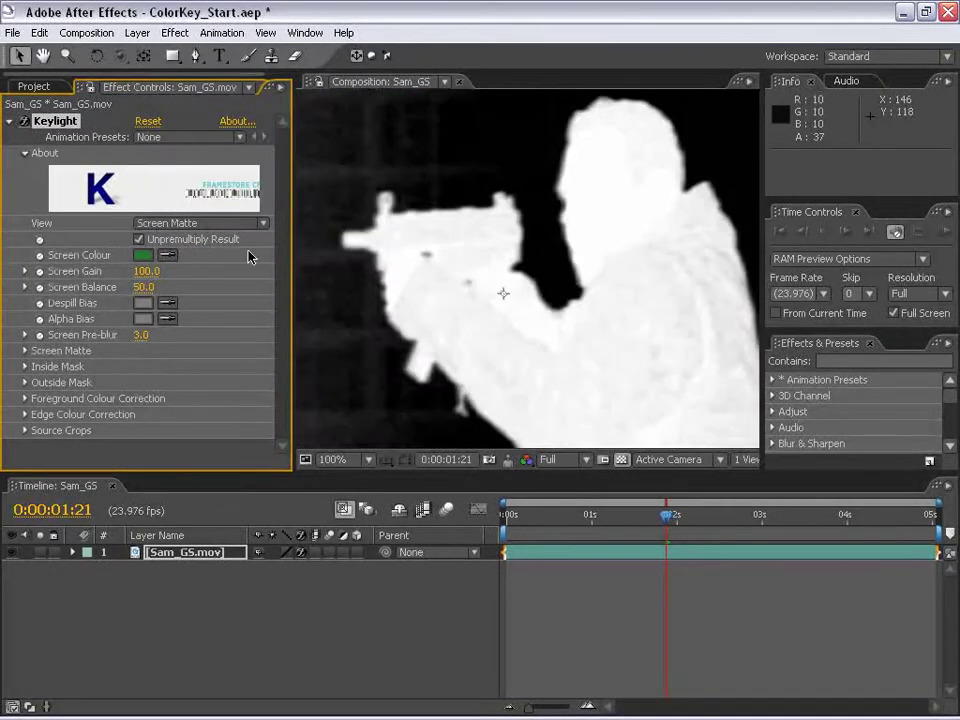
left_click_drag(589, 257, 570, 292)
Set Keylight's Screen Pre-blur to 2.5
left_click_drag(141, 335, 121, 330)
left_click(141, 336)
type("2.5")
key("Return")
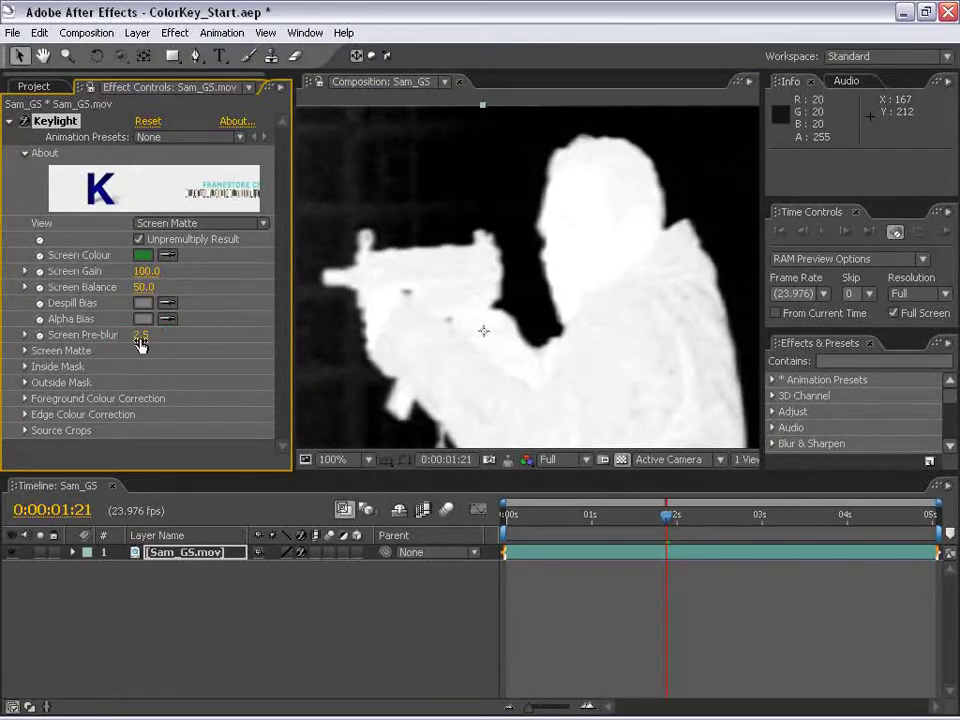
Return Keylight's view to Final Result and inspect the keyed edges of the gun and jacket
left_click(159, 227)
left_click(198, 321)
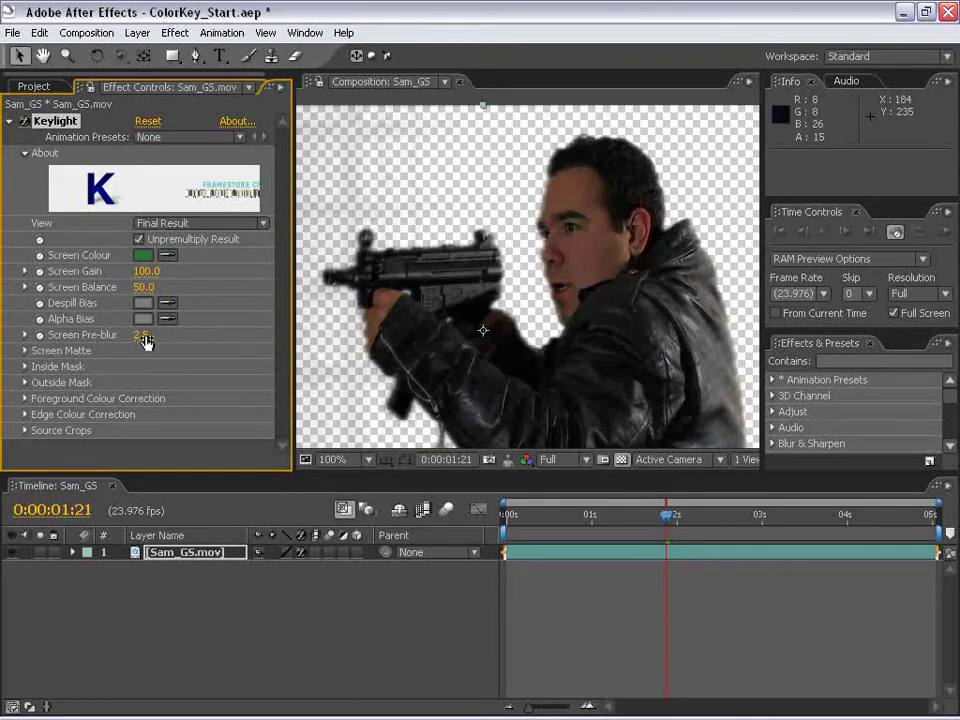
key("h")
left_click_drag(463, 354, 472, 262)
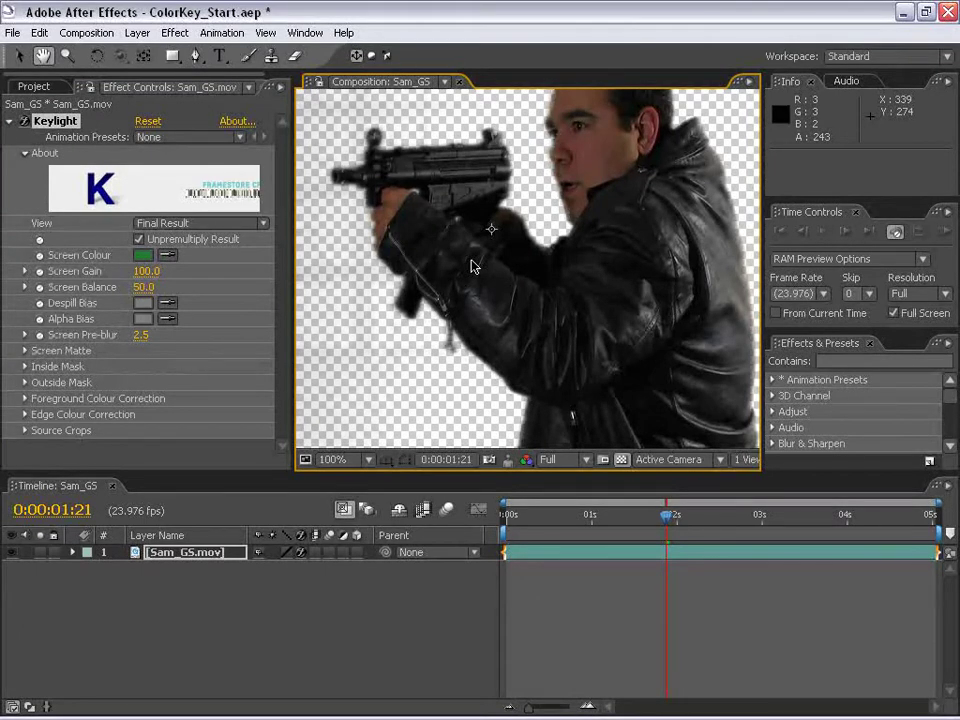
Expand Keylight's Screen Matte settings and switch the effect's view to Screen Matte
left_click(22, 355)
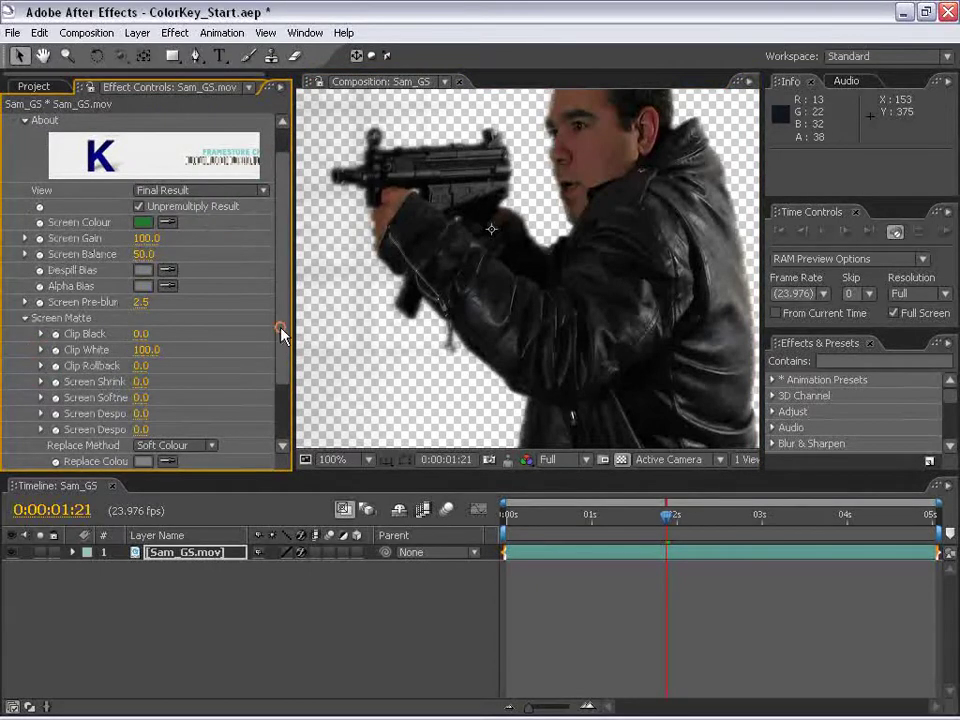
scroll(211, 278, "down", 3)
left_click_drag(285, 347, 283, 283)
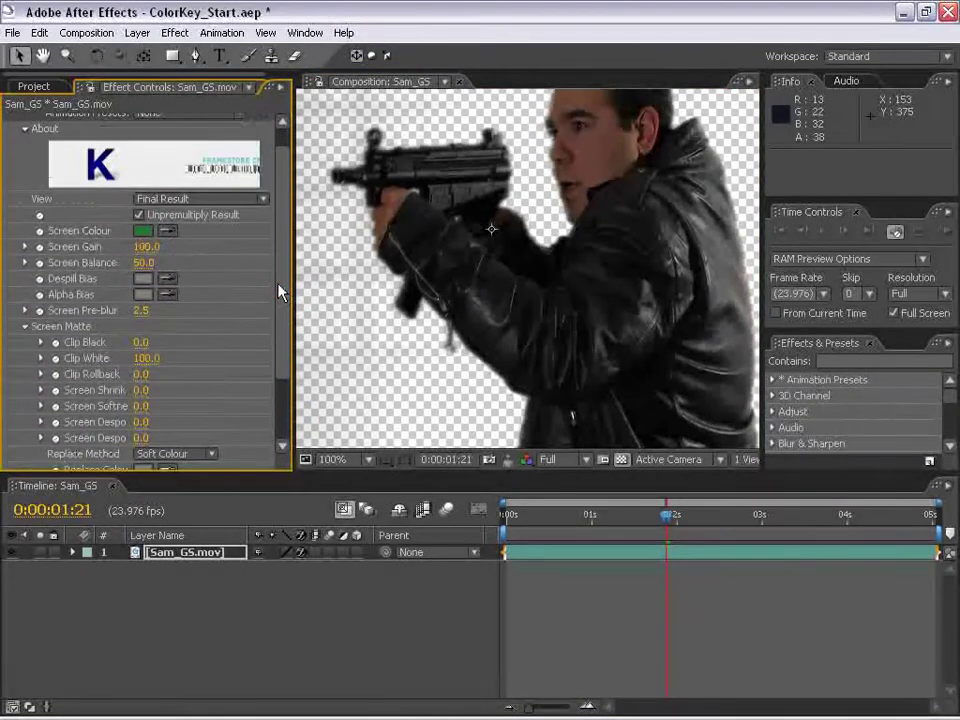
left_click(143, 201)
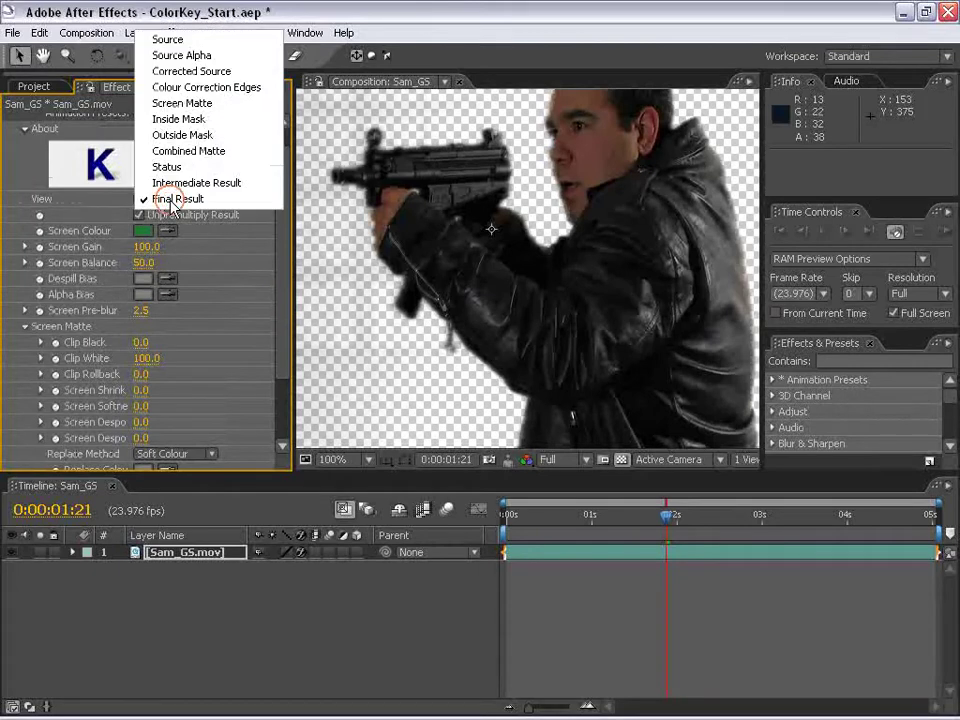
left_click(184, 102)
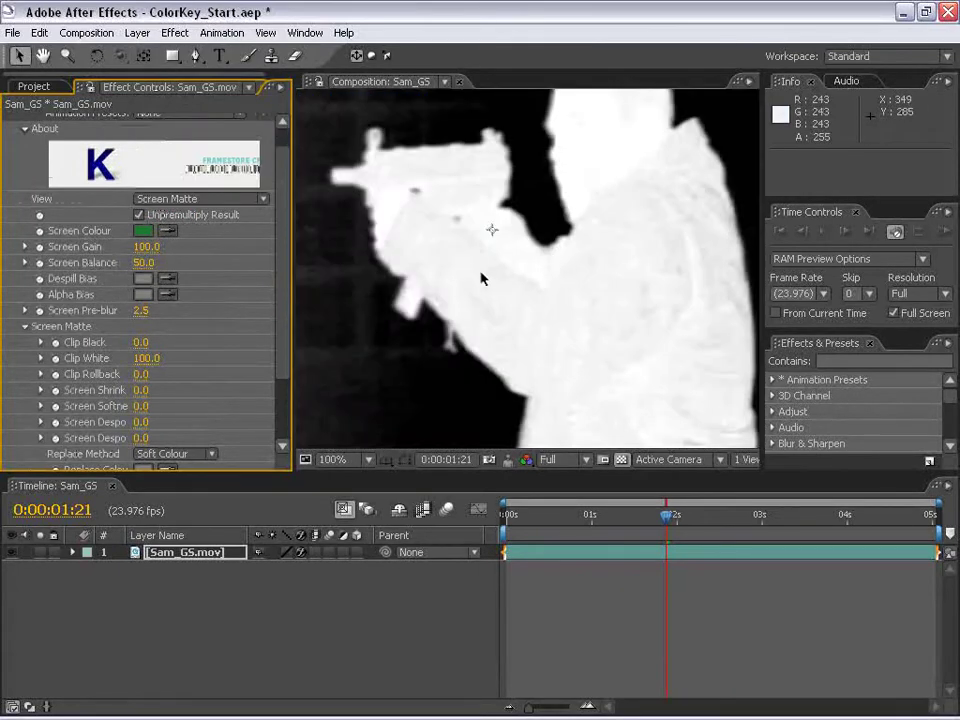
Clean up the screen matte by setting Clip Black to 35 and Clip White to 75
key("space")
left_click_drag(431, 214, 431, 274)
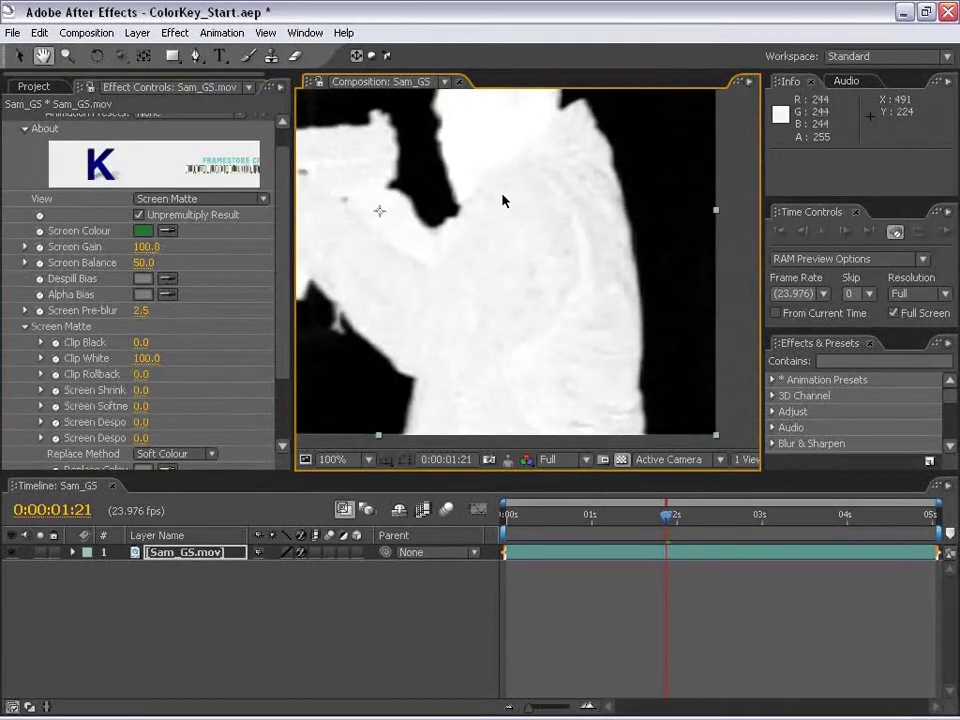
left_click_drag(500, 137, 553, 278)
left_click_drag(538, 231, 511, 212)
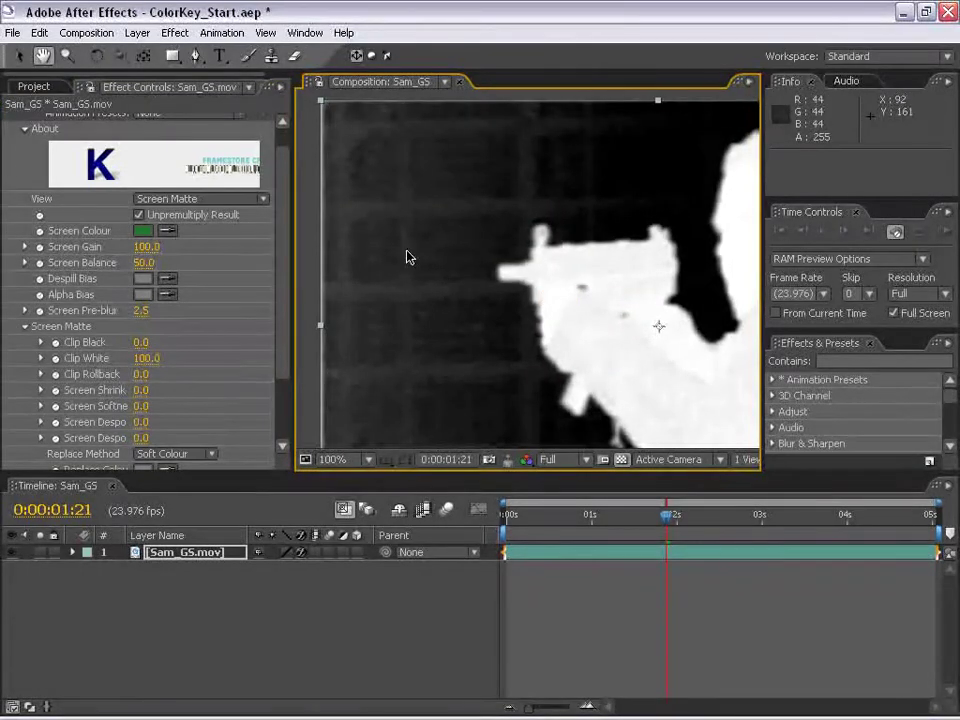
left_click_drag(407, 257, 518, 226)
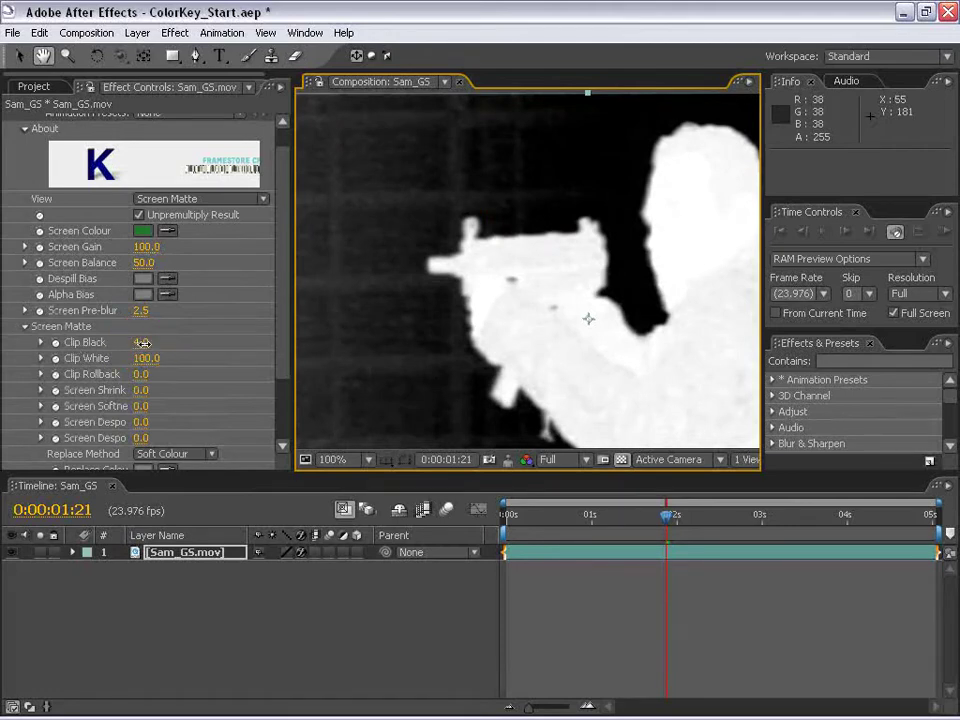
left_click_drag(143, 343, 153, 343)
left_click_drag(437, 285, 542, 339)
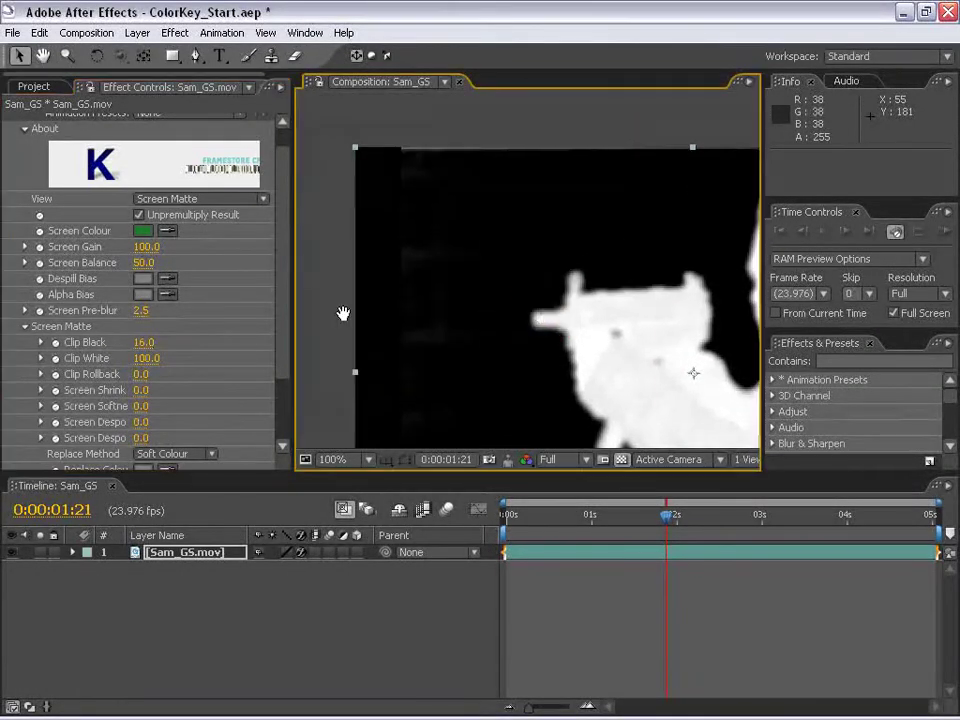
left_click_drag(150, 342, 158, 342)
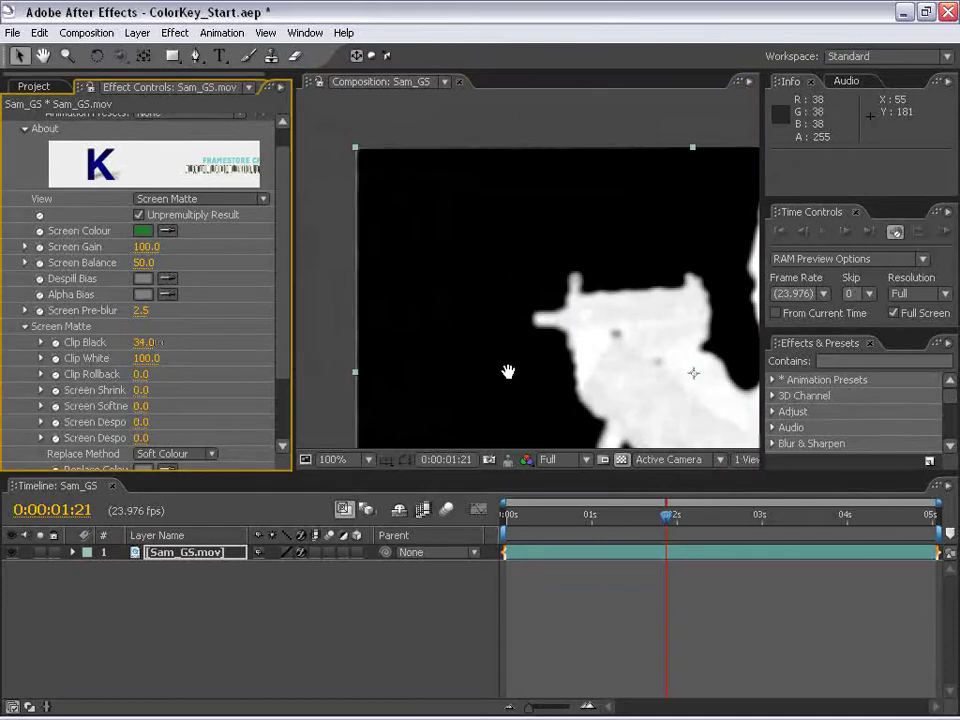
left_click_drag(499, 334, 421, 267)
left_click_drag(609, 383, 486, 321)
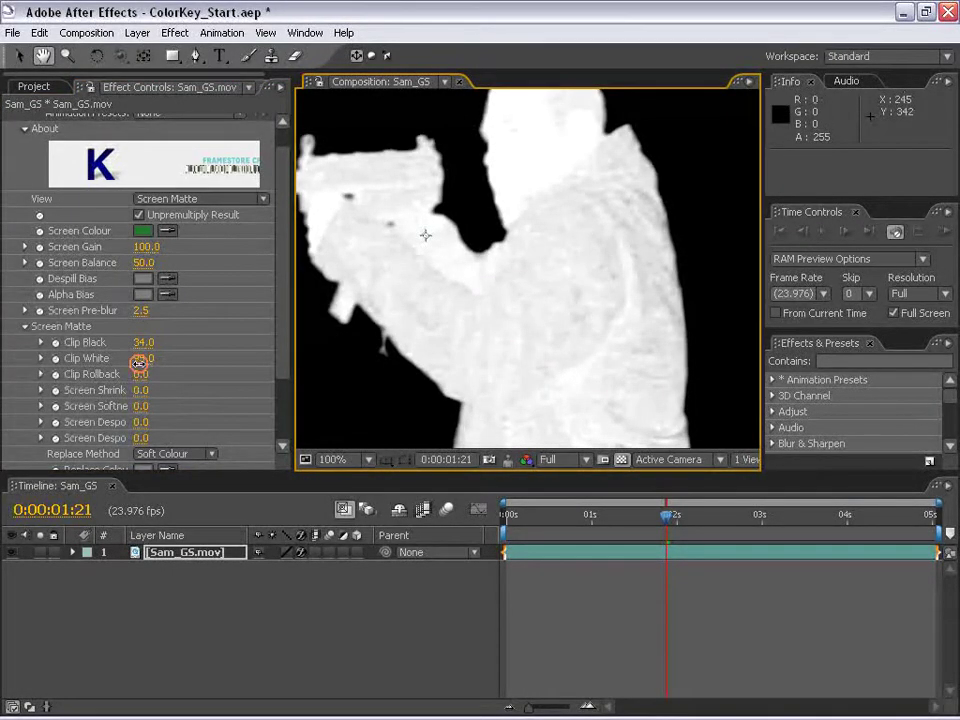
left_click_drag(139, 362, 159, 358)
type("3")
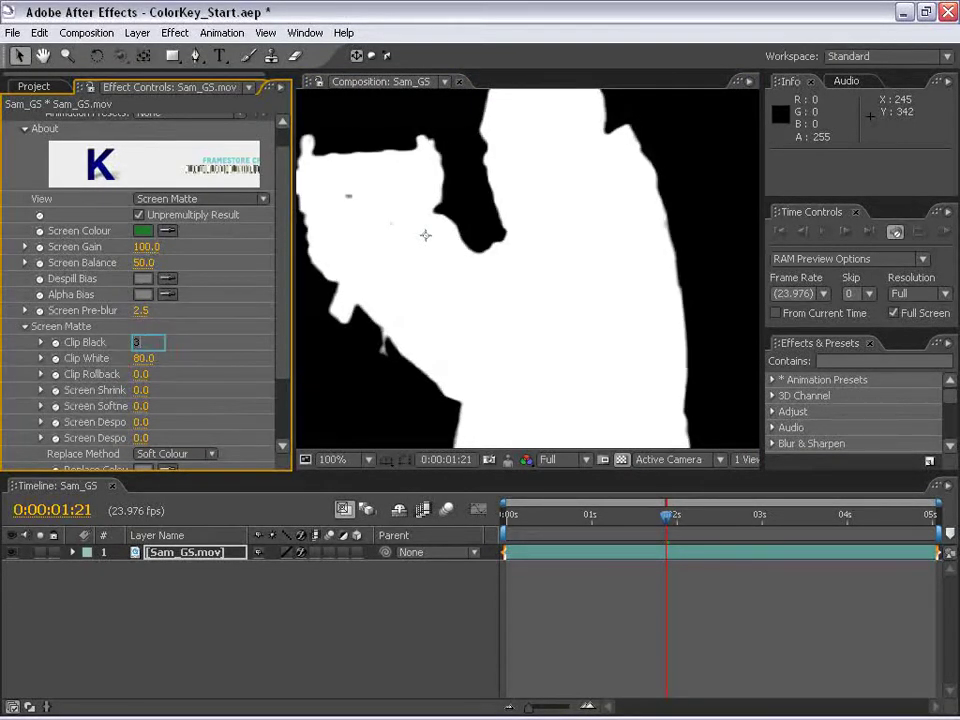
left_click(140, 358)
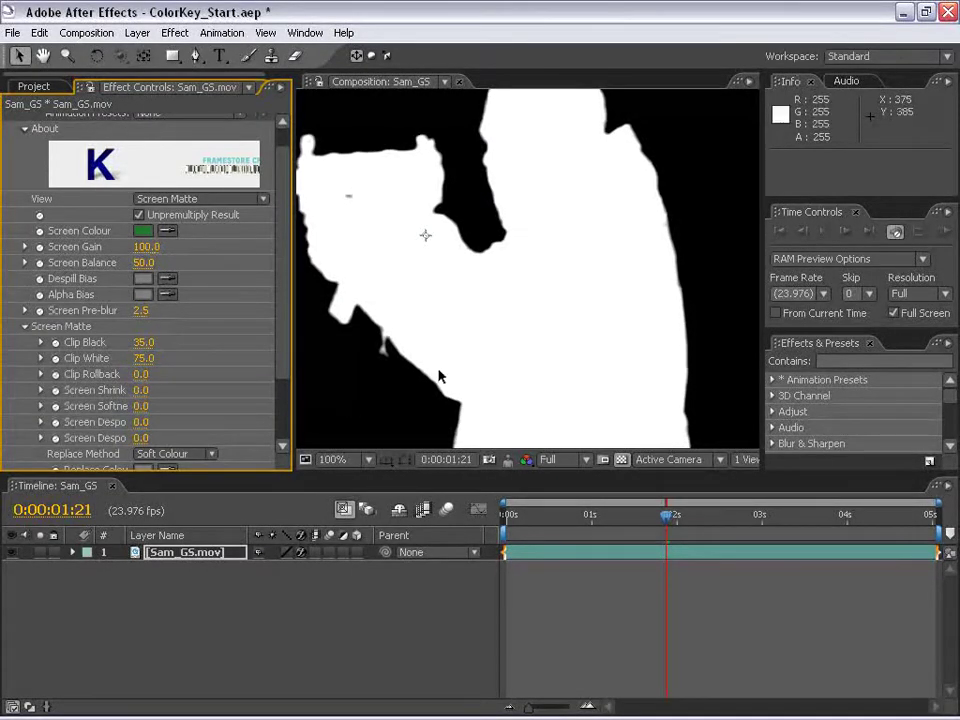
Return Keylight's view to Final Result and inspect the keyed edges around the gun, face and jacket
scroll(439, 375, "down", 1)
left_click(137, 201)
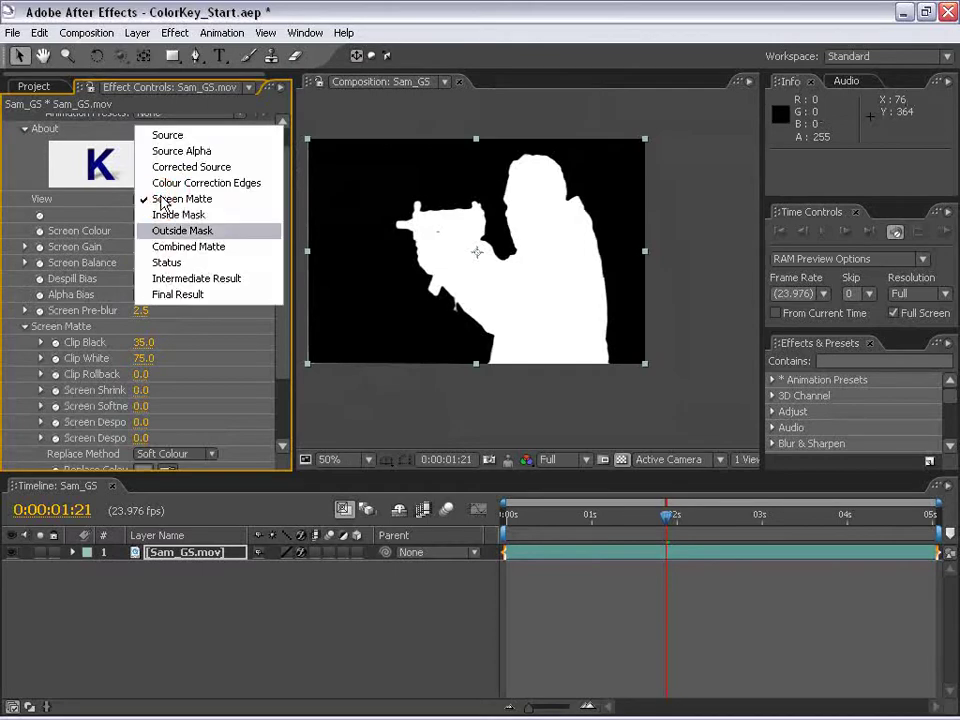
left_click(180, 294)
scroll(528, 233, "up", 2)
left_click_drag(528, 233, 578, 236)
scroll(542, 338, "up", 1)
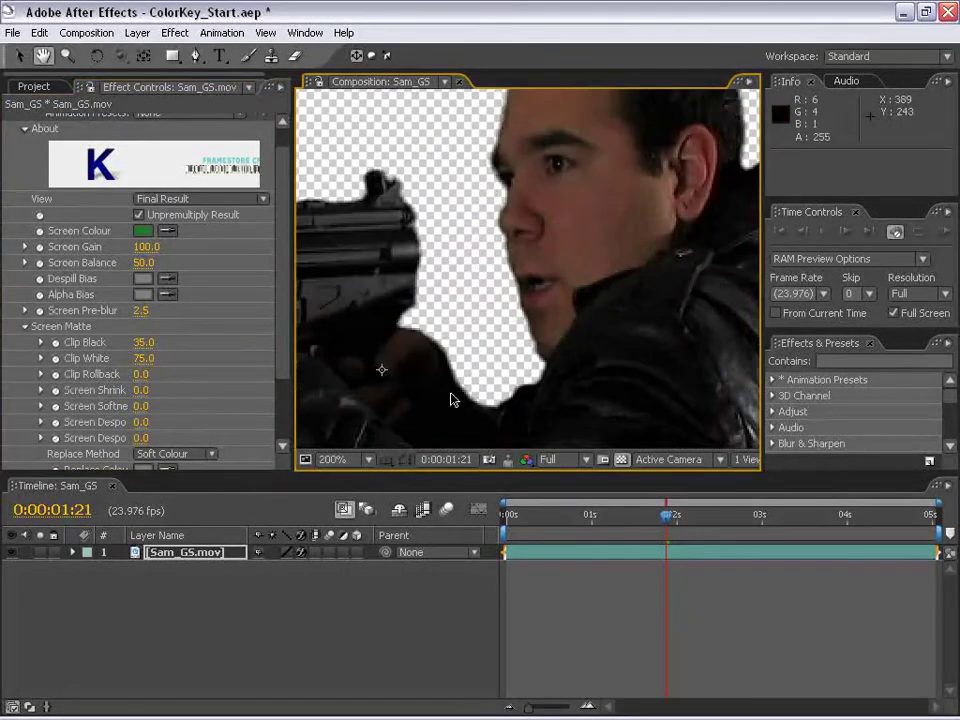
left_click_drag(450, 400, 549, 326)
scroll(557, 279, "down", 1)
left_click_drag(557, 279, 570, 293)
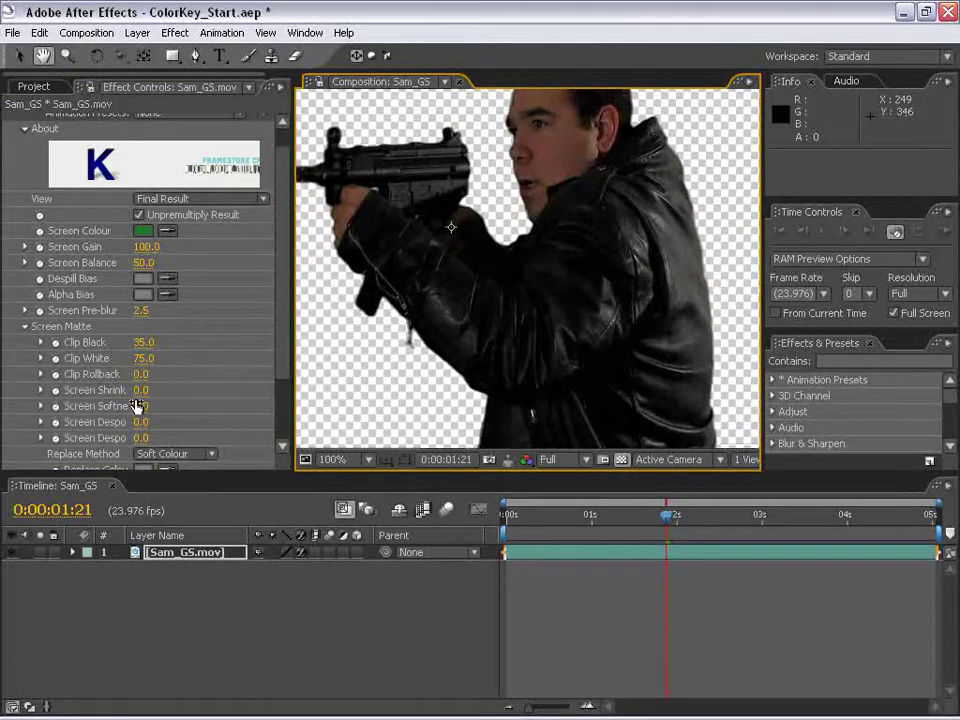
Set the Screen Shrink value in Keylight's Screen Matte settings to -0.5
left_click_drag(150, 391, 176, 377)
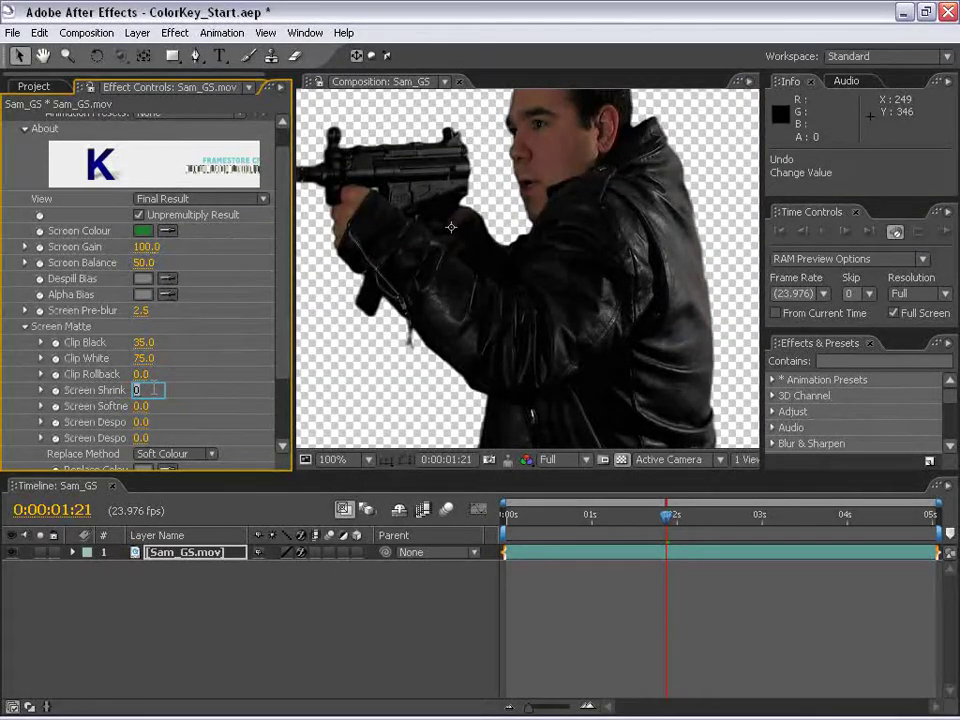
type("-0.5")
key("Return")
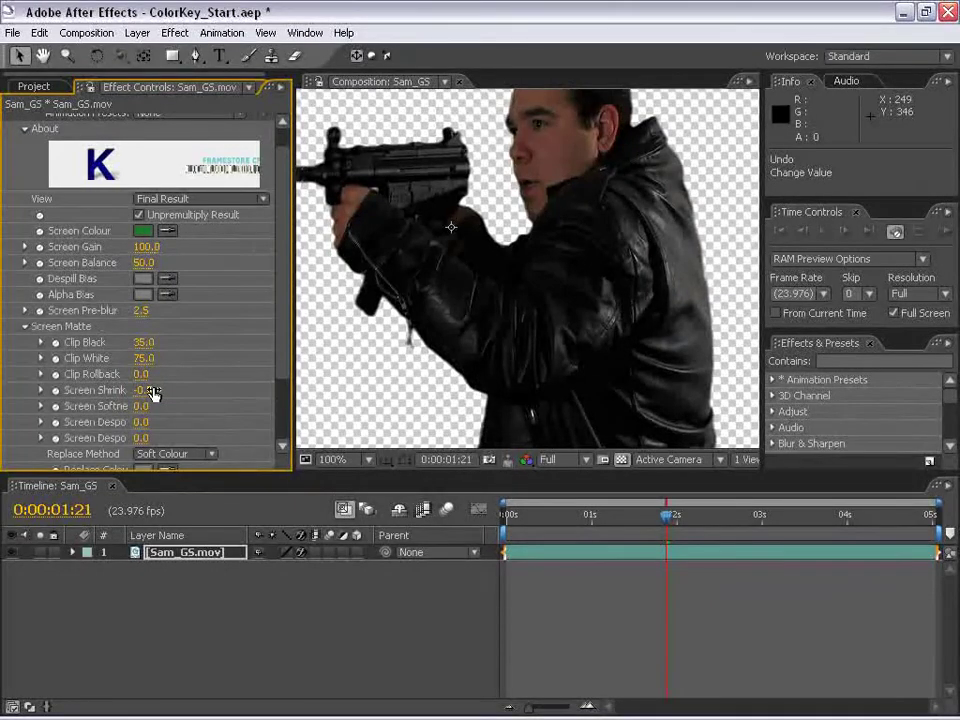
Examine the matte edge along the man's forehead, face and jacket at close range
scroll(519, 199, "up", 1)
key("h")
left_click_drag(519, 199, 516, 354)
scroll(516, 354, "up", 1)
left_click_drag(482, 246, 510, 291)
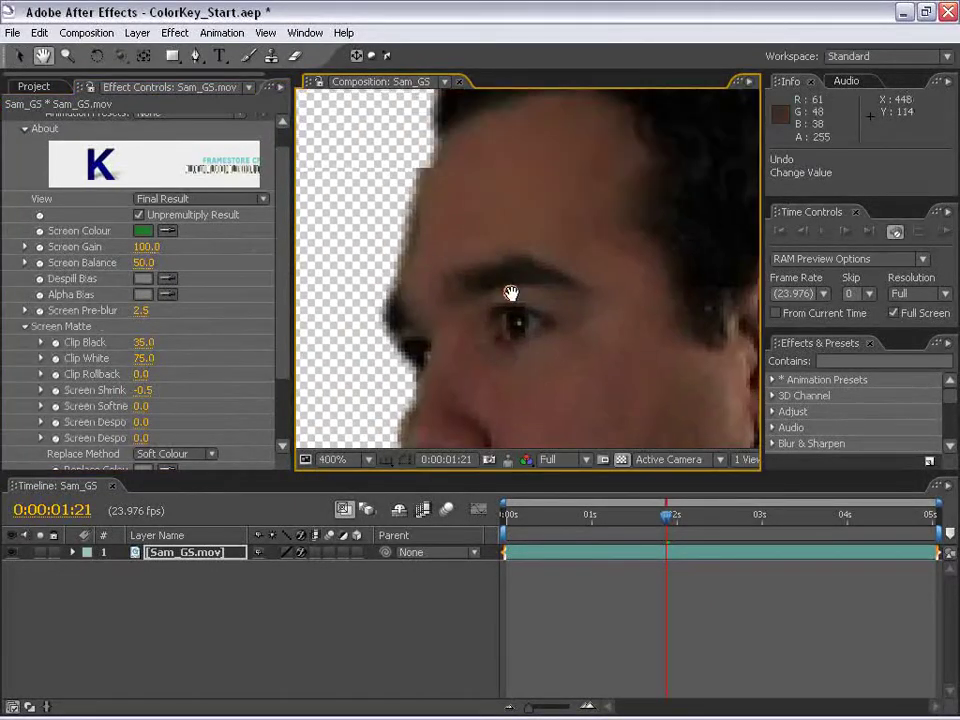
left_click_drag(409, 311, 424, 349)
scroll(424, 349, "down", 2)
left_click_drag(559, 379, 575, 247)
Switch Keylight's view to Intermediate Result
key("v")
scroll(278, 238, "up", 1)
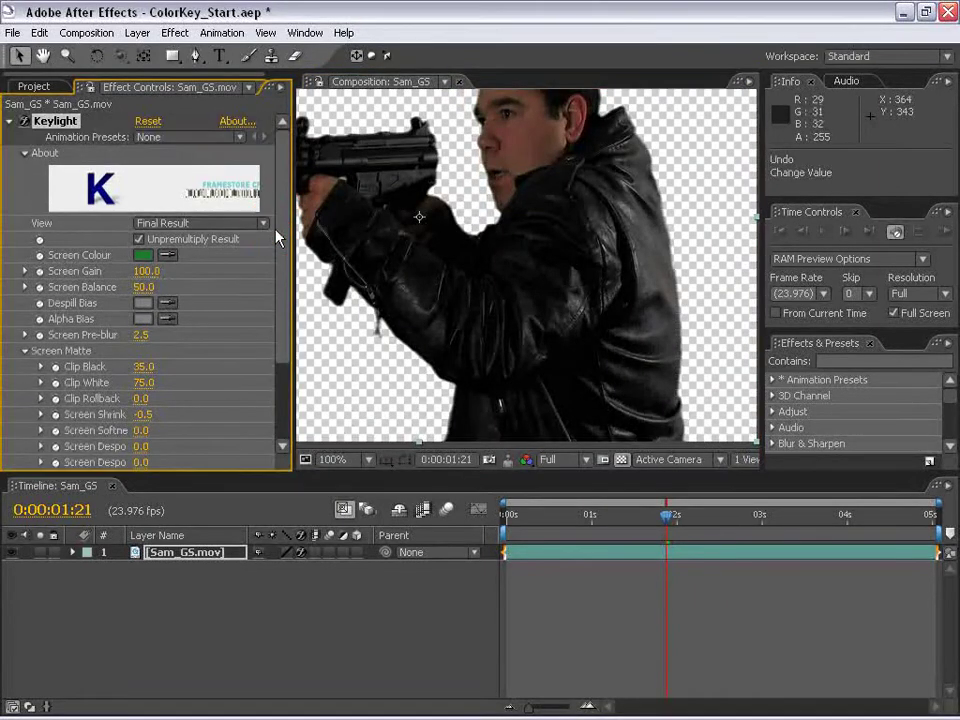
scroll(285, 279, "down", 3)
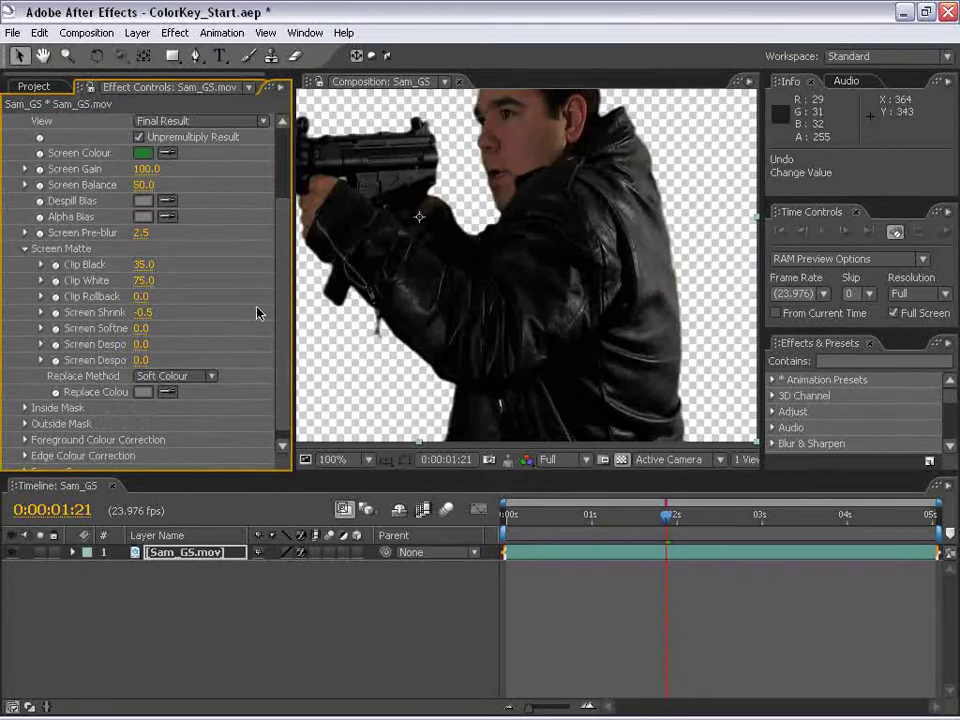
key("h")
left_click_drag(592, 358, 548, 338)
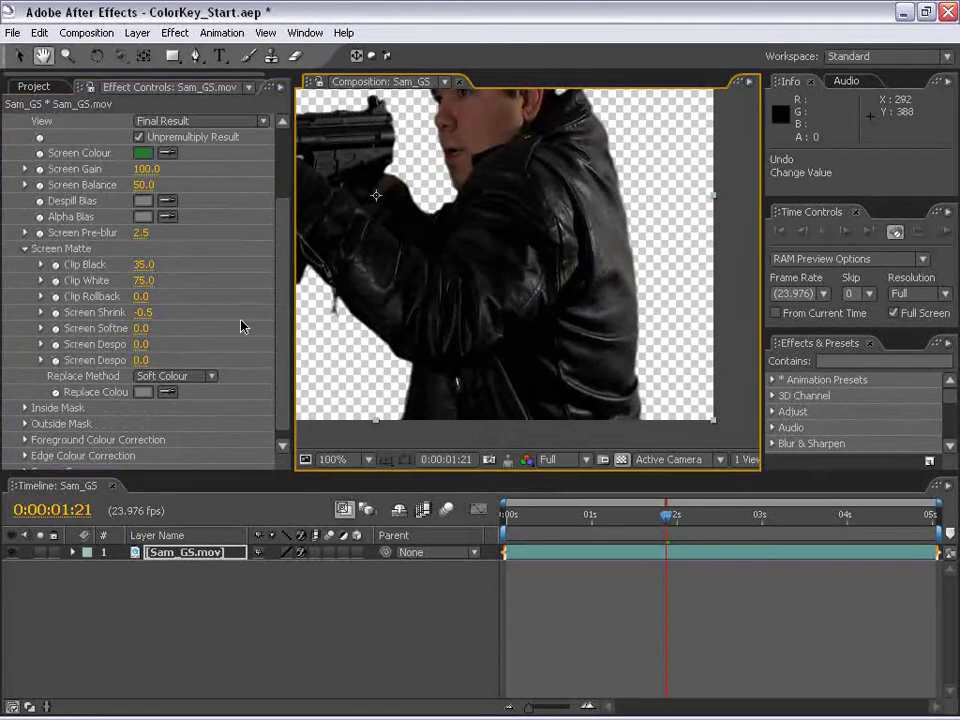
key("v")
scroll(180, 196, "up", 2)
left_click(200, 185)
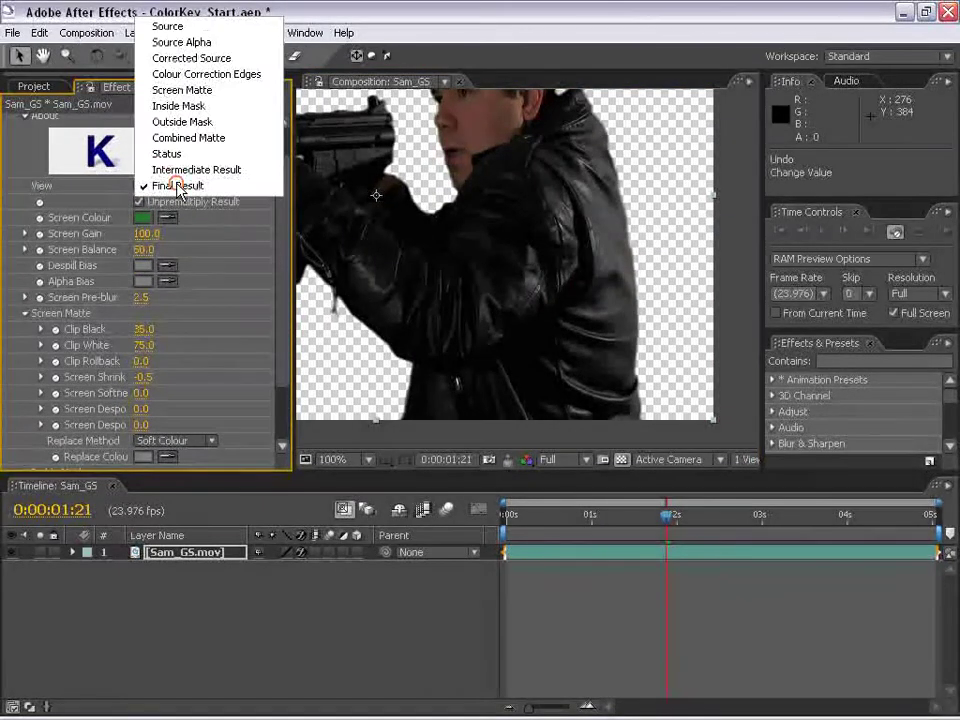
left_click(204, 168)
Examine the jacket's back edge, the gun and the hands for green spill in the intermediate result
key("h")
left_click_drag(511, 219, 527, 261)
key("period")
left_click_drag(712, 320, 478, 159)
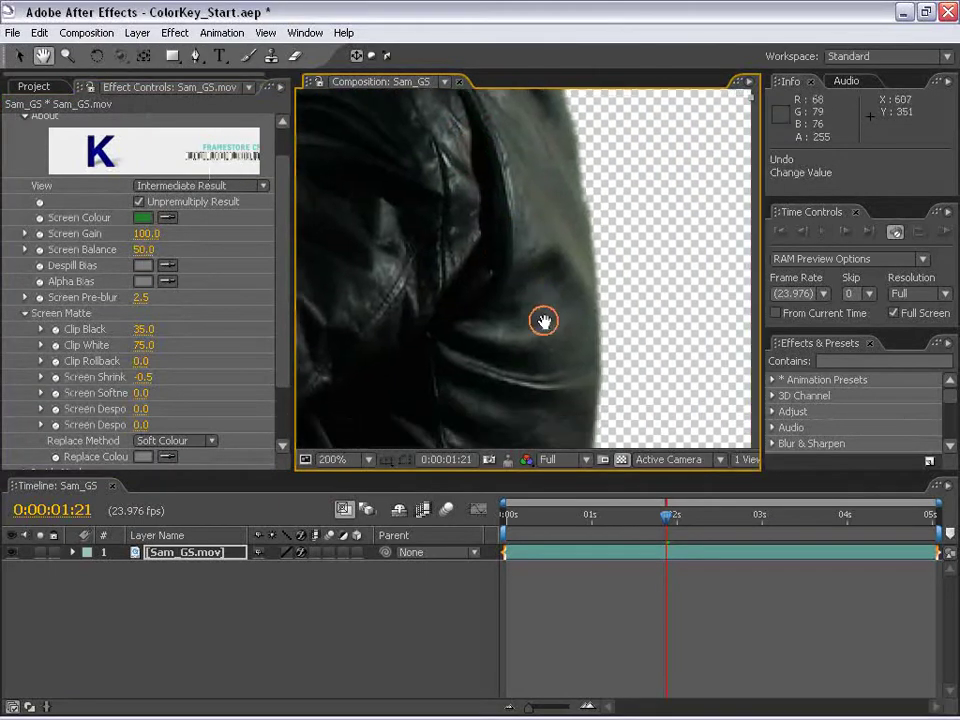
left_click_drag(460, 385, 533, 307)
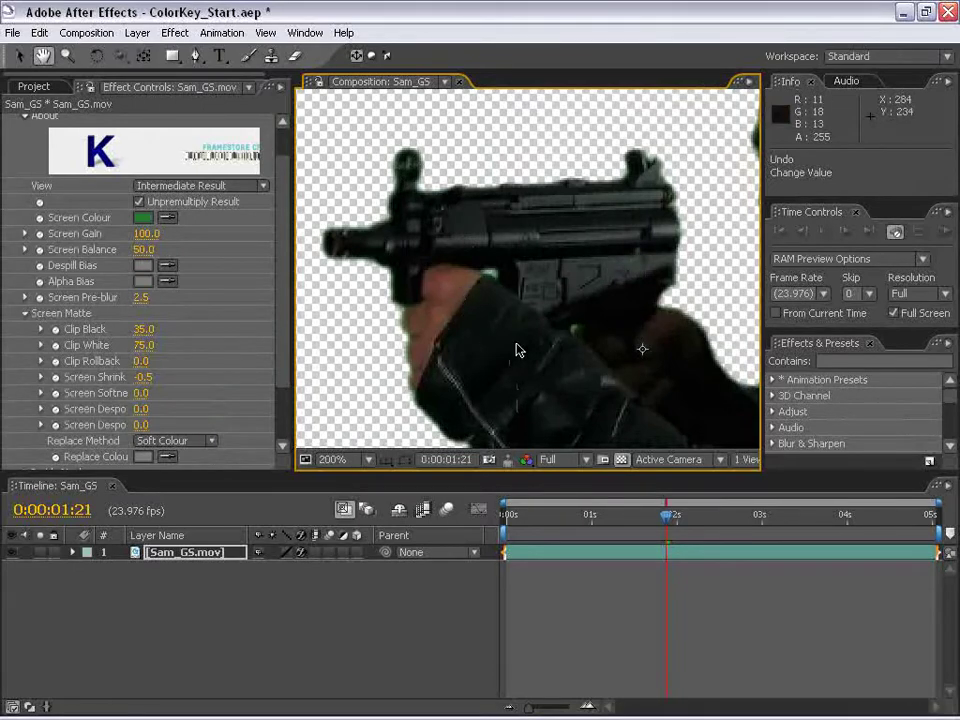
mouse_move(518, 349)
left_mouse_down()
mouse_move(549, 313)
mouse_move(519, 358)
left_mouse_up()
scroll(495, 345, "down", 1)
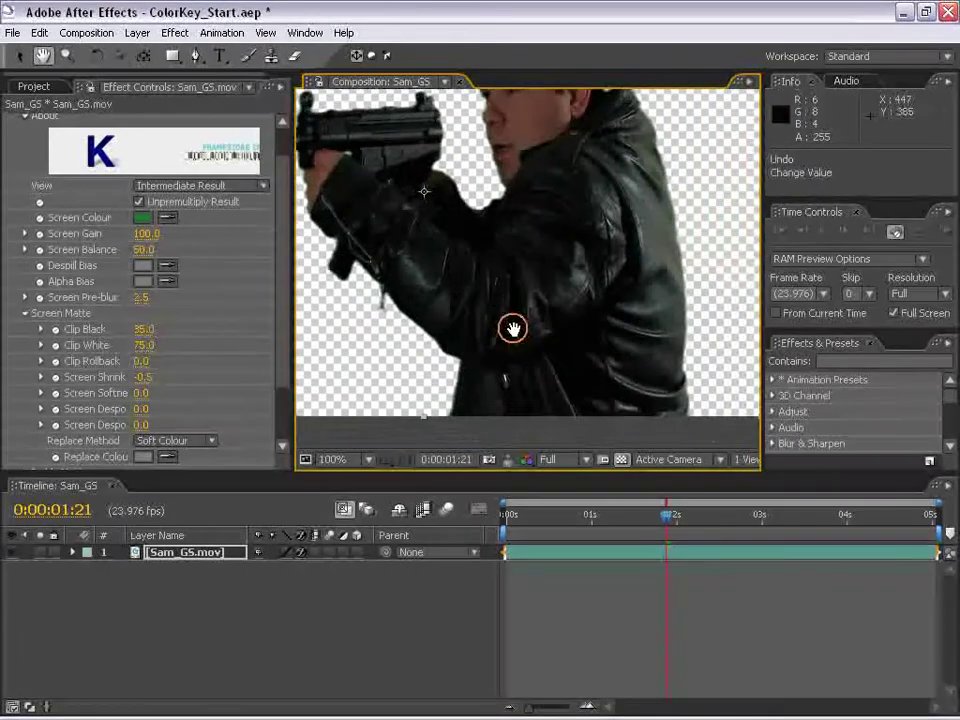
Return Keylight's view to Final Result and check the Replace Colour in its colour picker without changing it
left_click(185, 186)
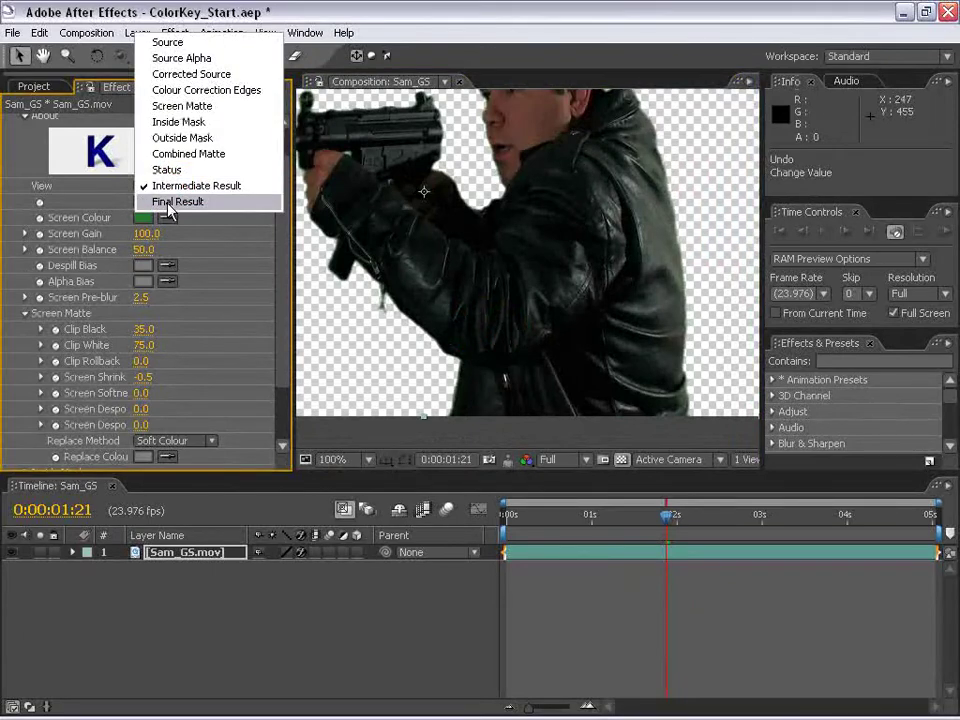
left_click(165, 200)
scroll(535, 288, "up", 1)
left_click_drag(549, 257, 550, 110)
left_click(143, 456)
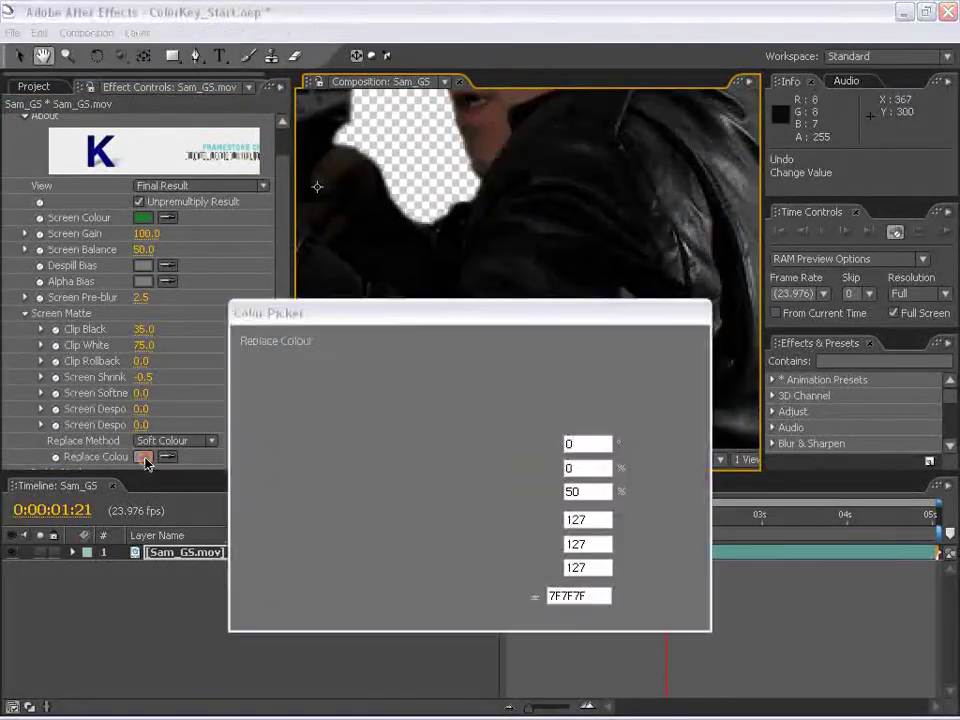
left_click(659, 371)
scroll(536, 296, "down", 1)
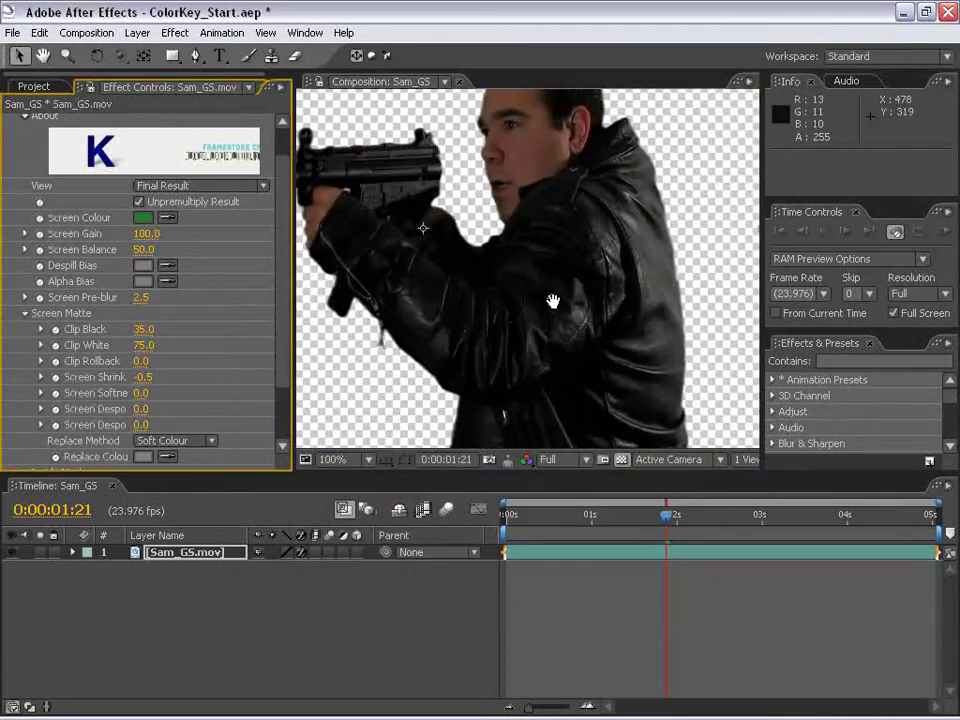
Hide the transparency grid to check the keyed man against black, and show the grid again
left_click_drag(553, 302, 557, 256)
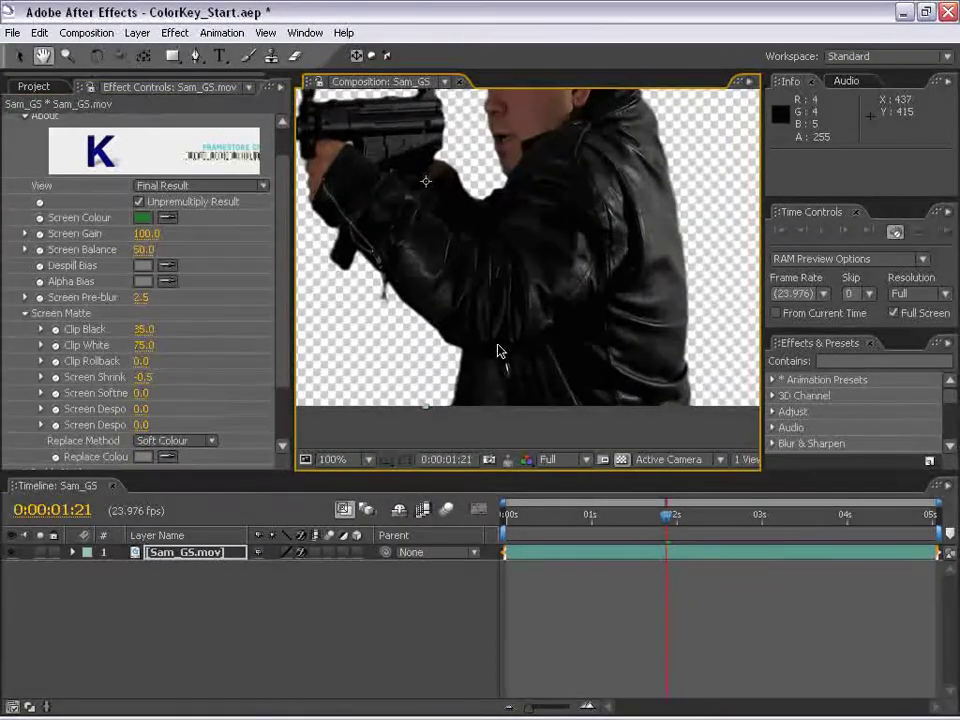
left_click_drag(499, 349, 555, 369)
left_click(621, 459)
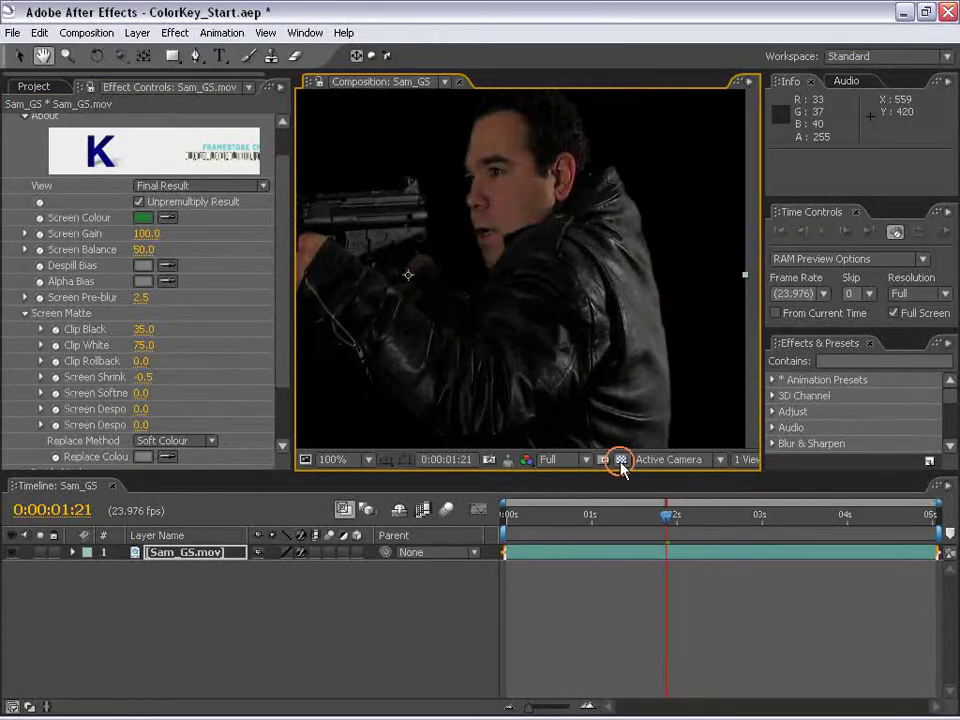
left_click_drag(467, 336, 482, 279)
left_click(621, 459)
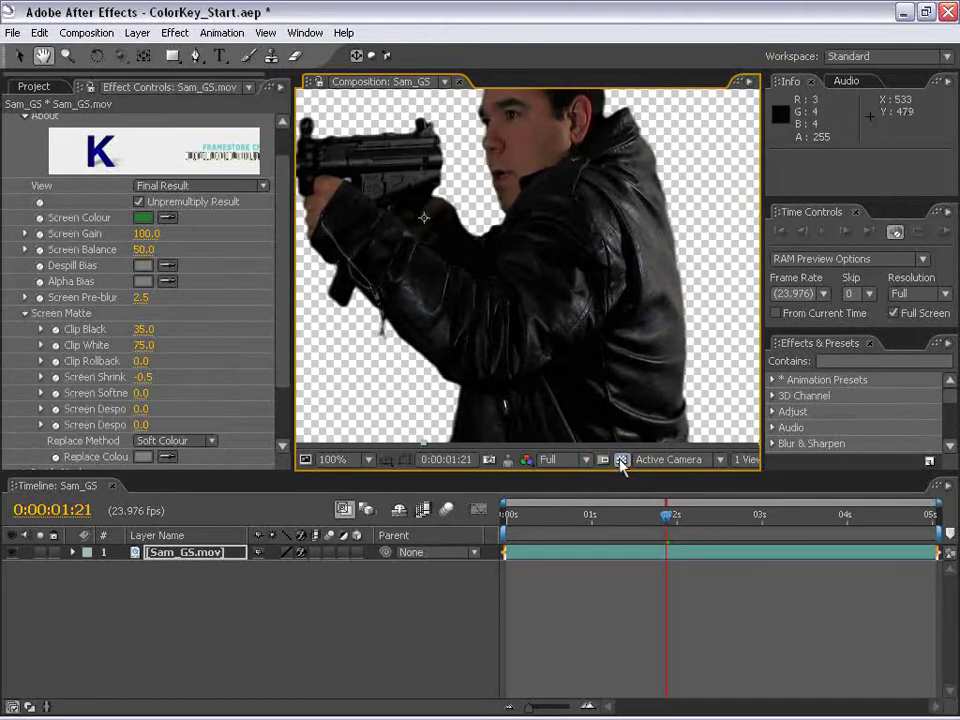
left_click_drag(550, 314, 523, 298)
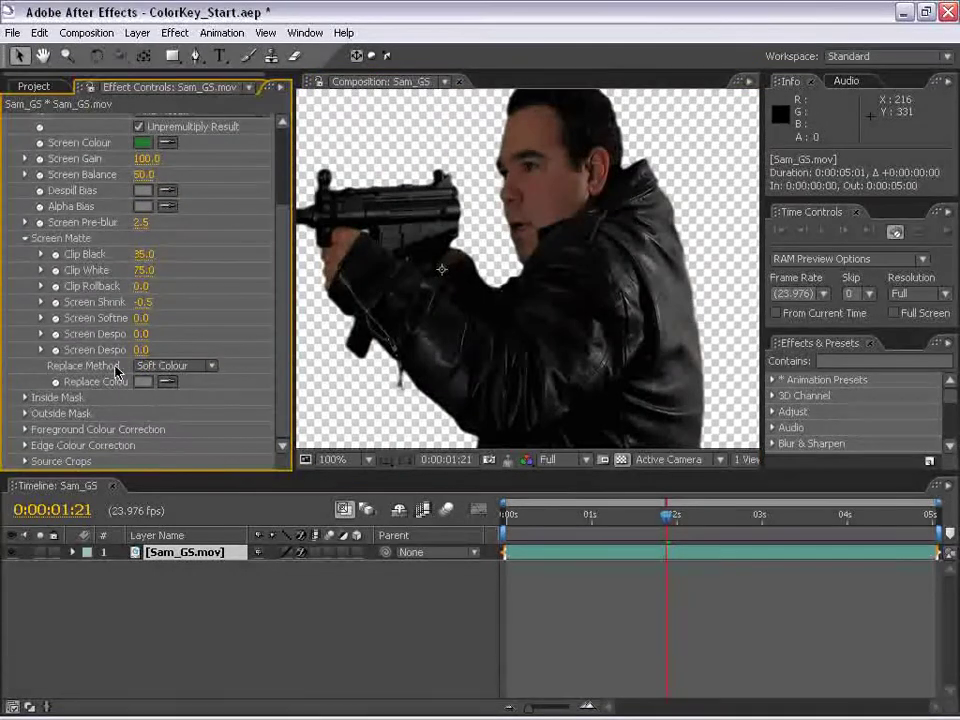
Set the screen matte's Replace Method to Hard Colour and check its effect on the leather jacket
left_click(181, 367)
left_click(170, 349)
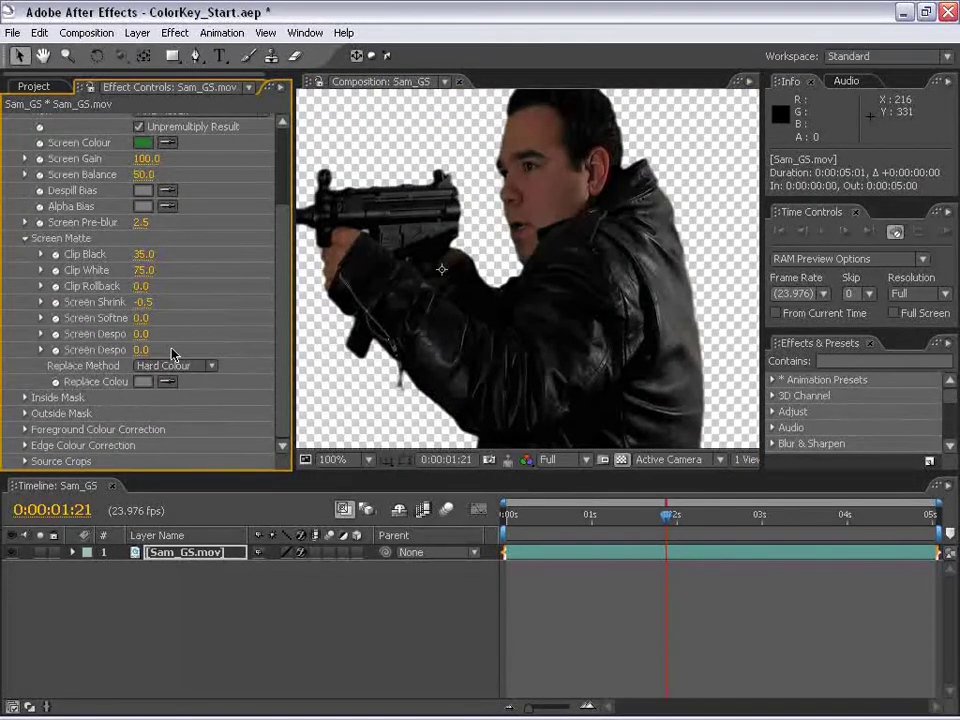
key("h")
left_click_drag(467, 381, 436, 283)
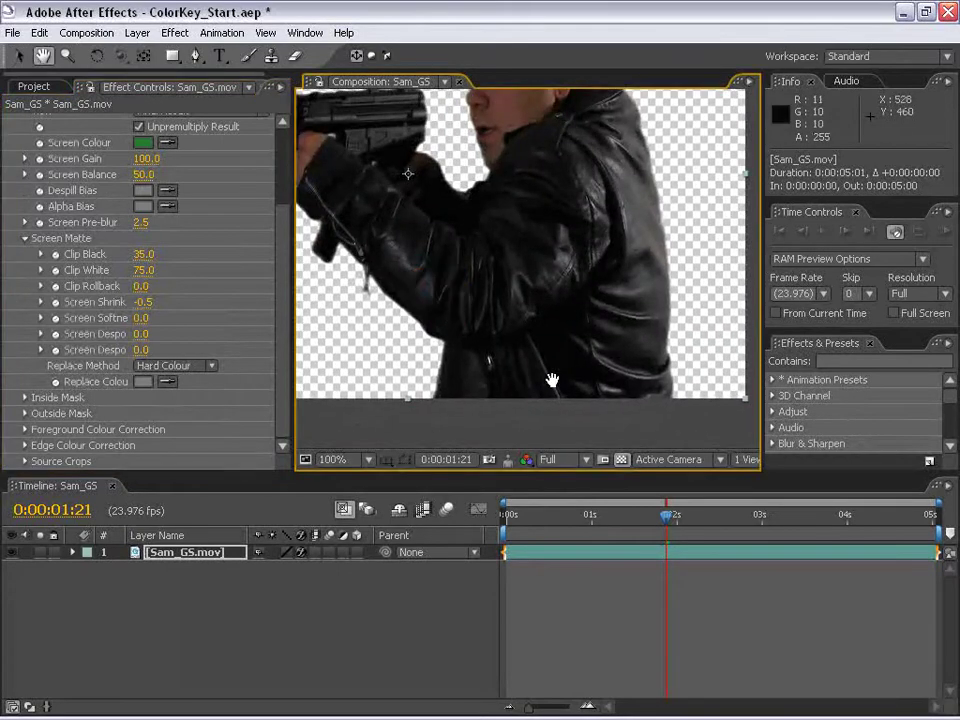
left_click_drag(532, 220, 525, 245)
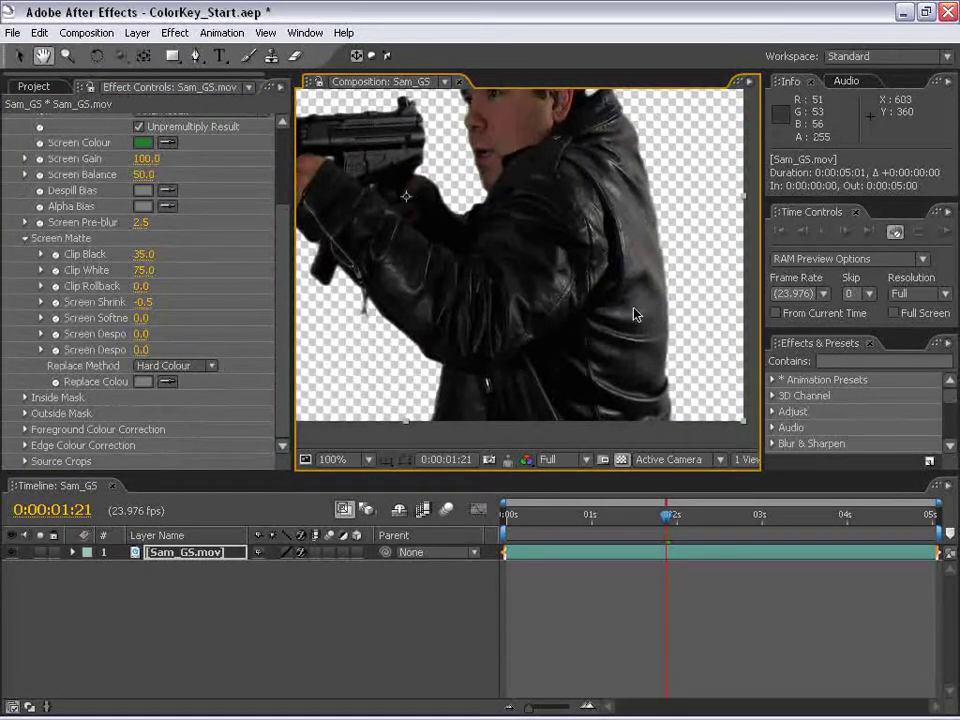
Set Keylight's Replace Colour to a dark muted green, about 374034, and inspect its effect on the leather jacket
left_click(153, 383)
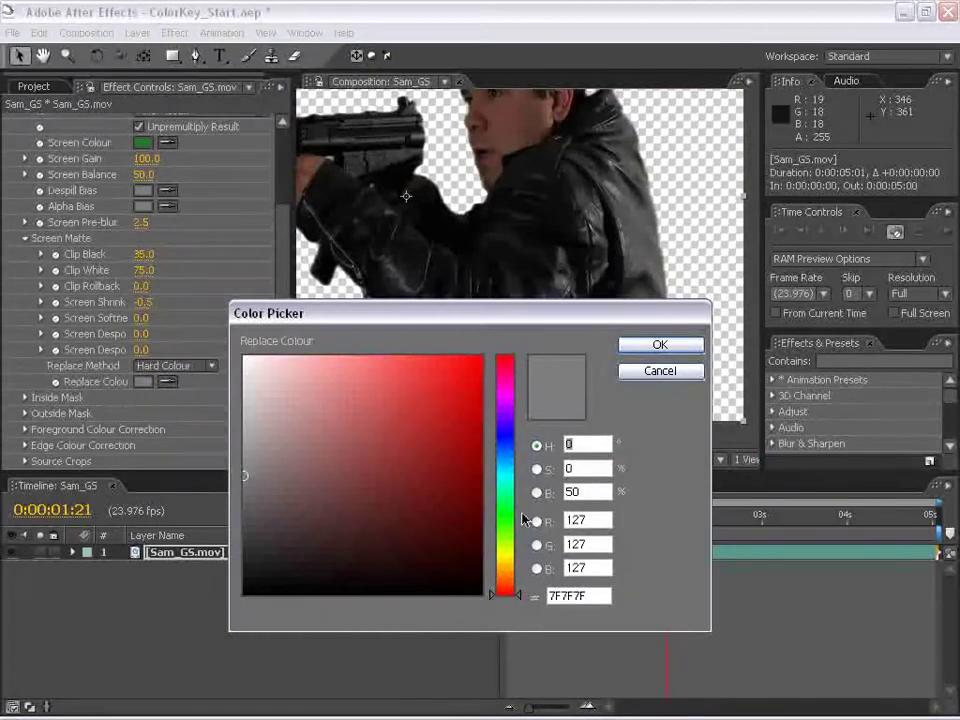
left_click(505, 527)
mouse_move(327, 526)
left_mouse_down()
mouse_move(279, 508)
mouse_move(288, 535)
left_mouse_up()
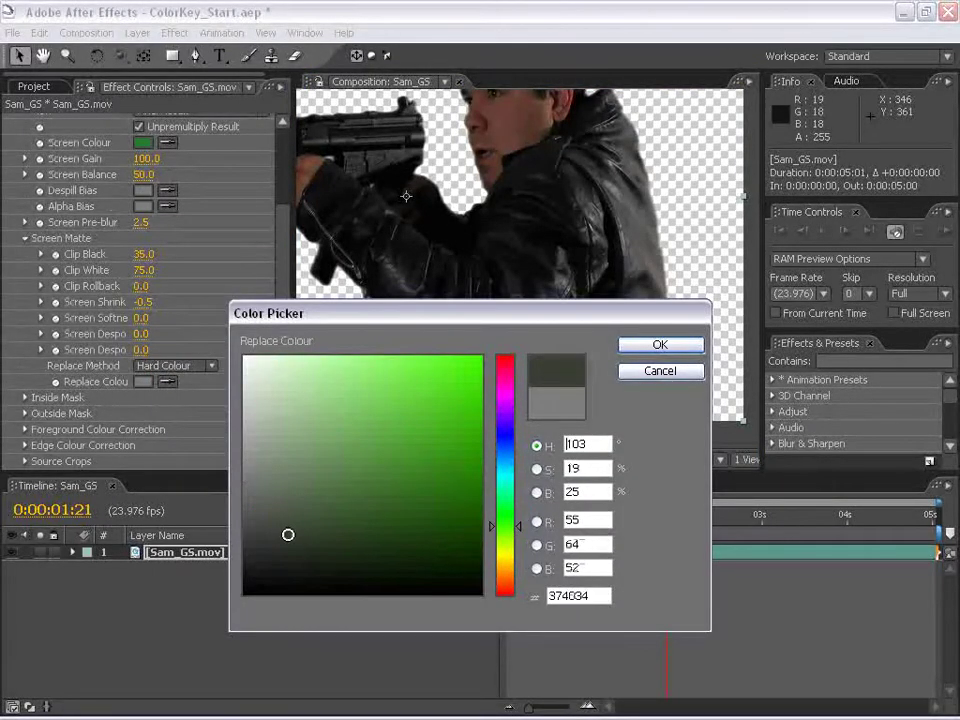
left_click(649, 349)
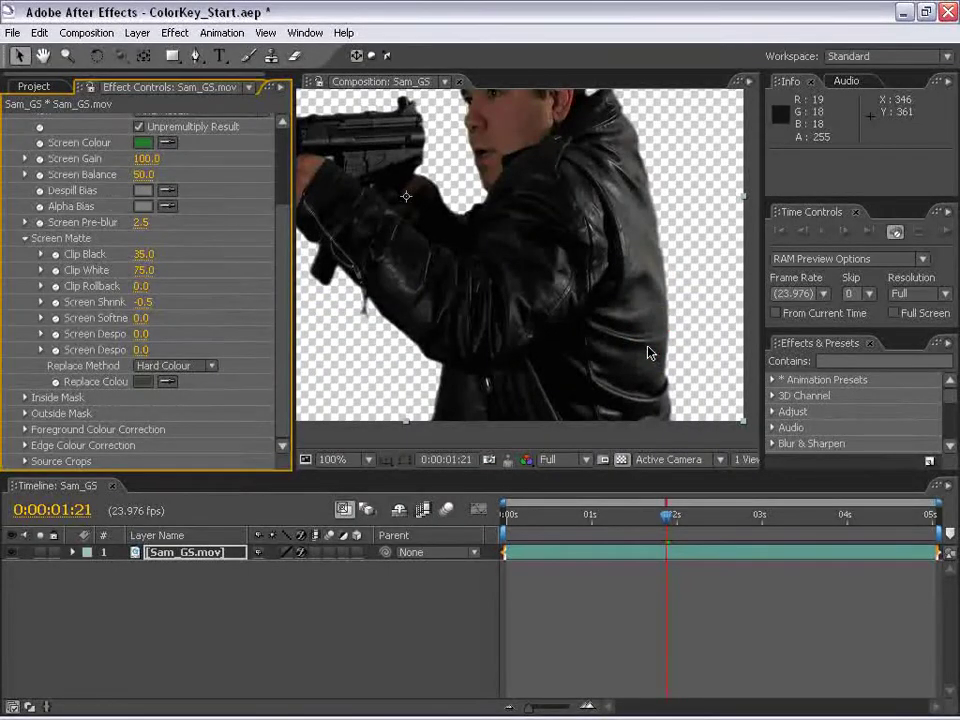
key("space")
left_click_drag(598, 283, 686, 438)
mouse_move(556, 336)
left_mouse_down()
mouse_move(482, 296)
mouse_move(506, 266)
mouse_move(538, 326)
mouse_move(564, 330)
left_mouse_up()
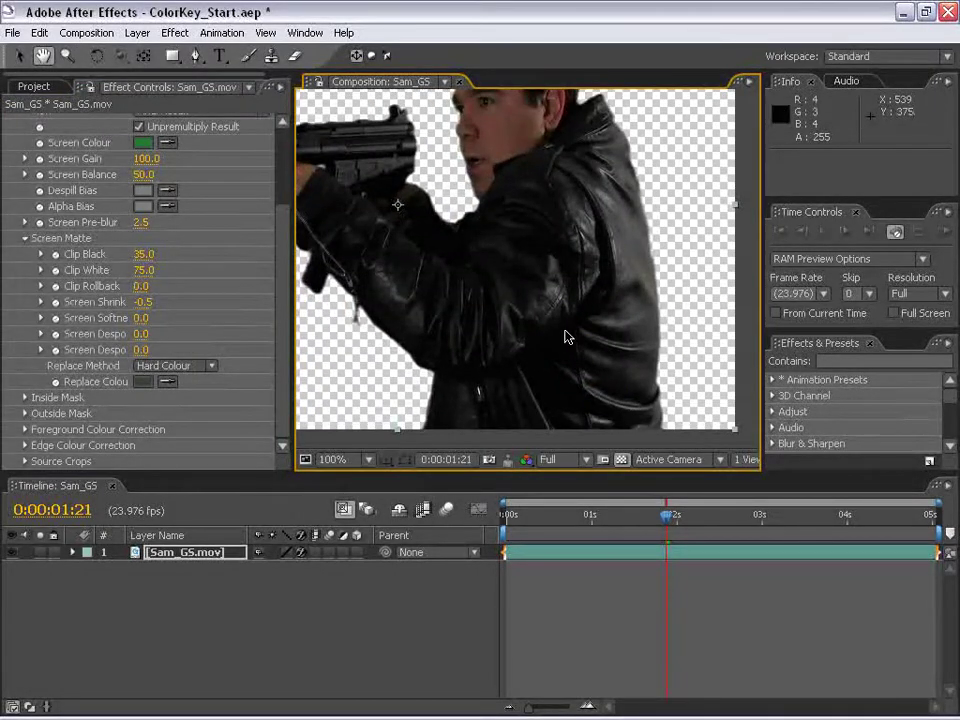
Refine the Replace Colour to the slightly lighter, less saturated green 3B4337
left_click(143, 381)
left_click(296, 535)
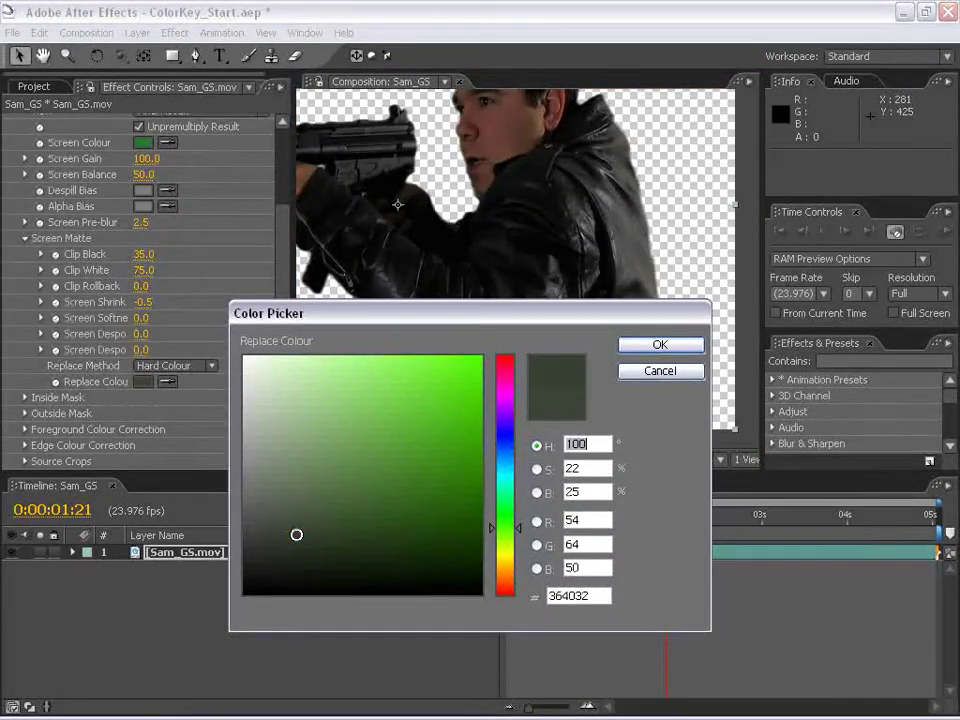
left_click(287, 532)
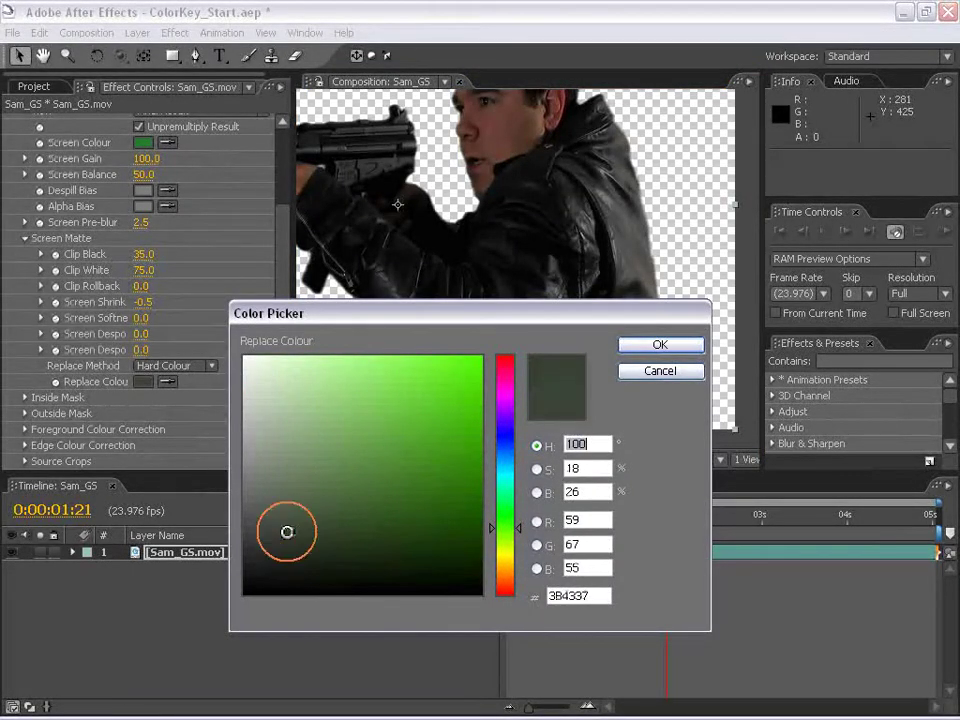
left_click(660, 344)
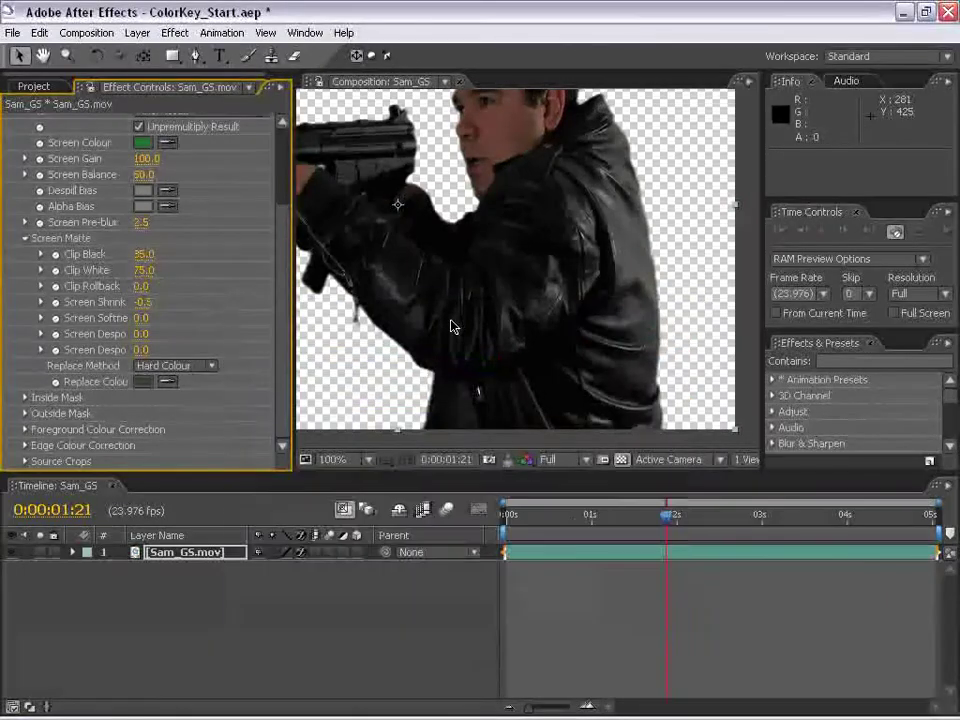
Review the whole keyed figure, then scrub to 0:00:02:08 and check the face, gun and jacket edges up close
scroll(445, 320, "down", 2)
left_click_drag(439, 317, 542, 310)
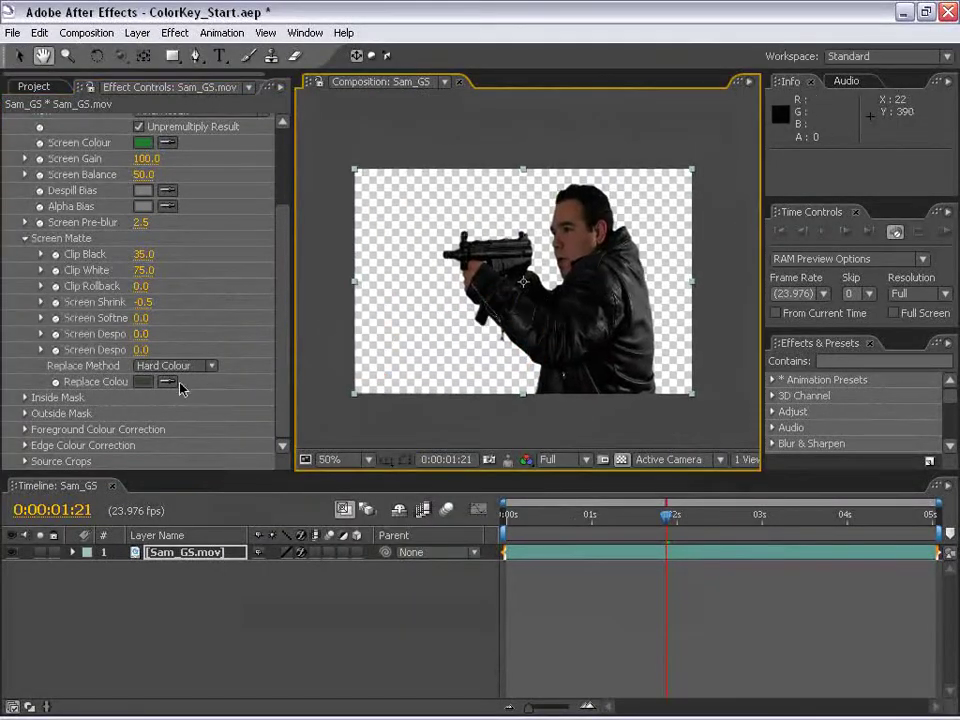
key("v")
left_click(594, 535)
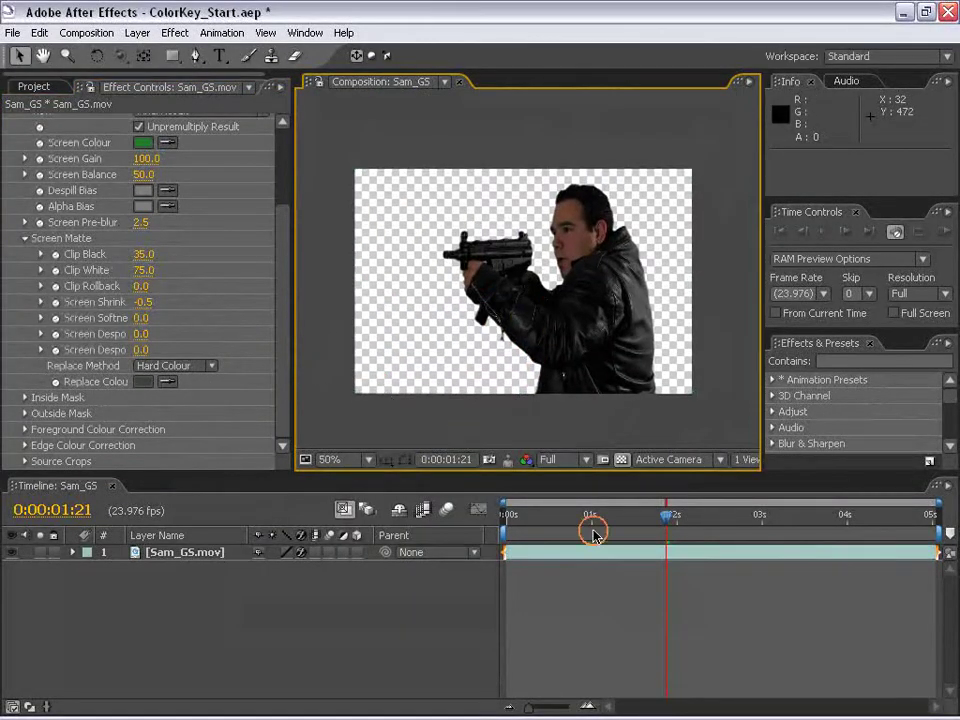
left_click_drag(625, 525, 707, 516)
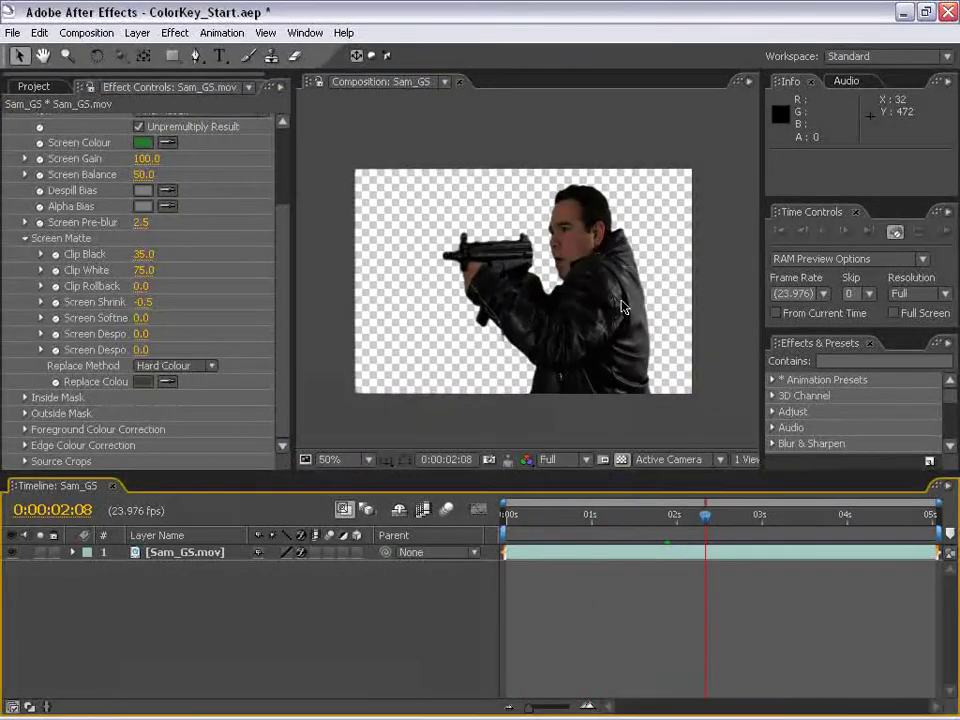
scroll(596, 270, "up", 2)
left_click_drag(596, 270, 546, 285)
Open the background photo IMG_9394.jpg from the project's footage and view the whole image
left_click(38, 88)
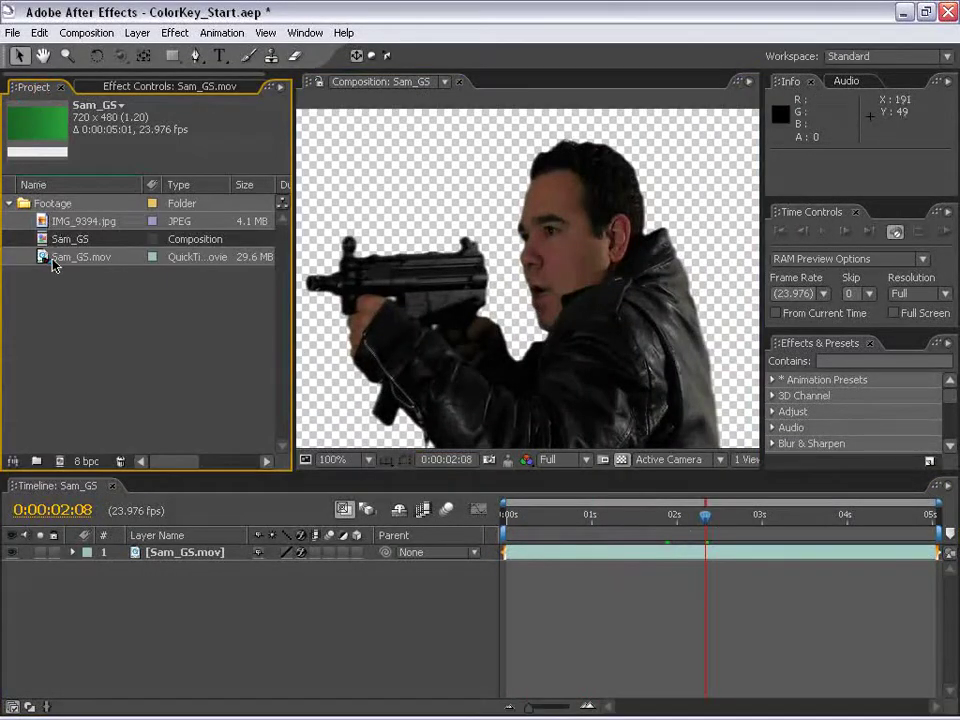
left_click(31, 300)
left_click_drag(42, 222, 30, 166)
double_click(48, 222)
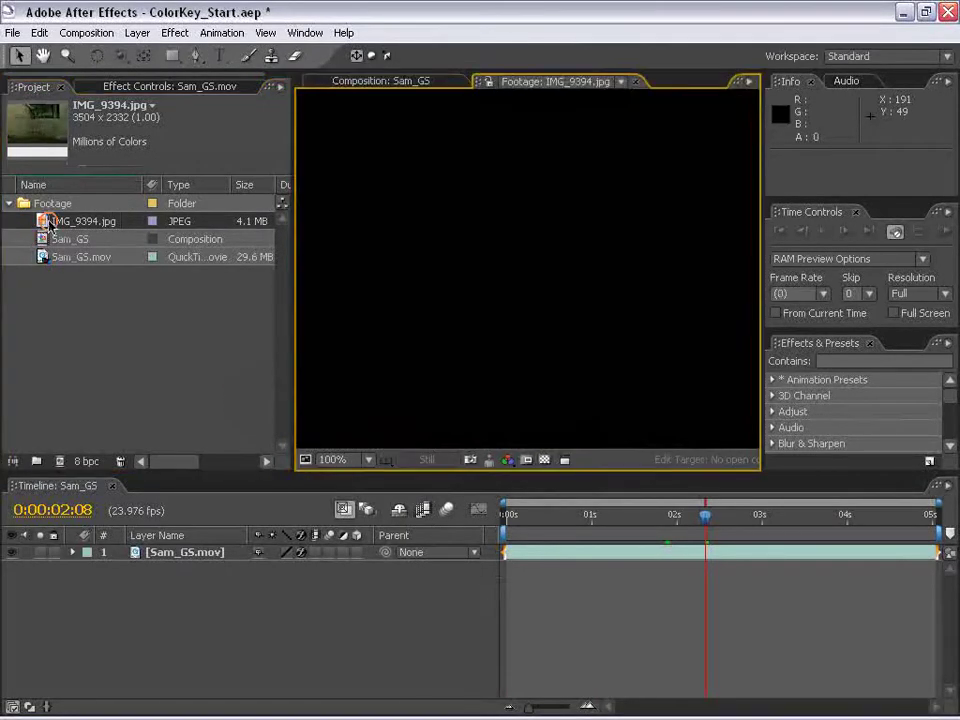
scroll(519, 336, "down", 4)
scroll(516, 334, "up", 1)
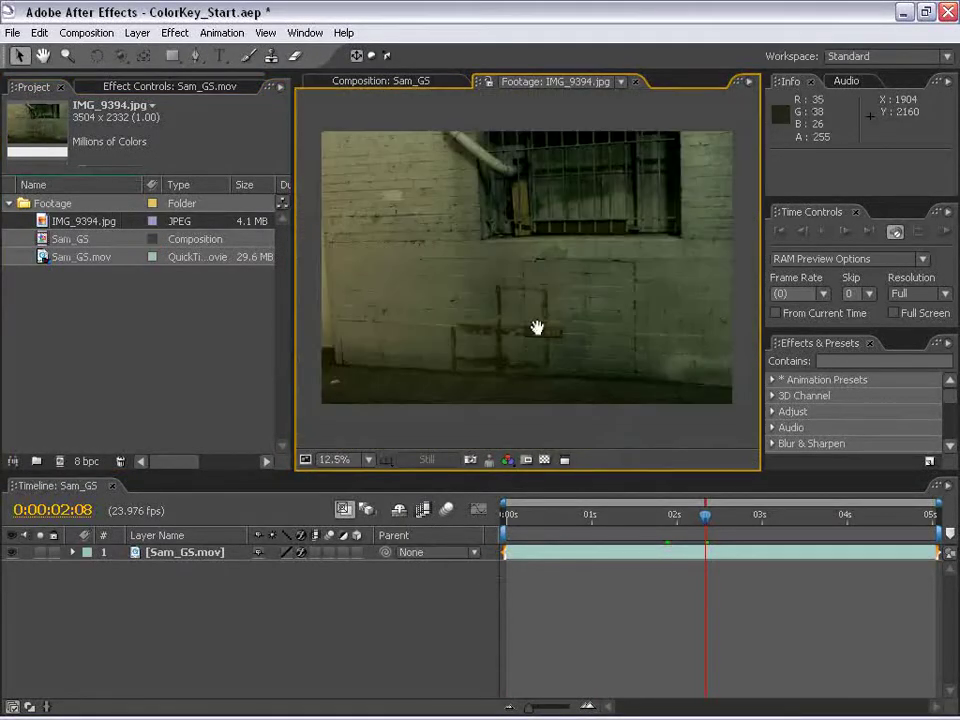
left_click_drag(541, 287, 536, 297)
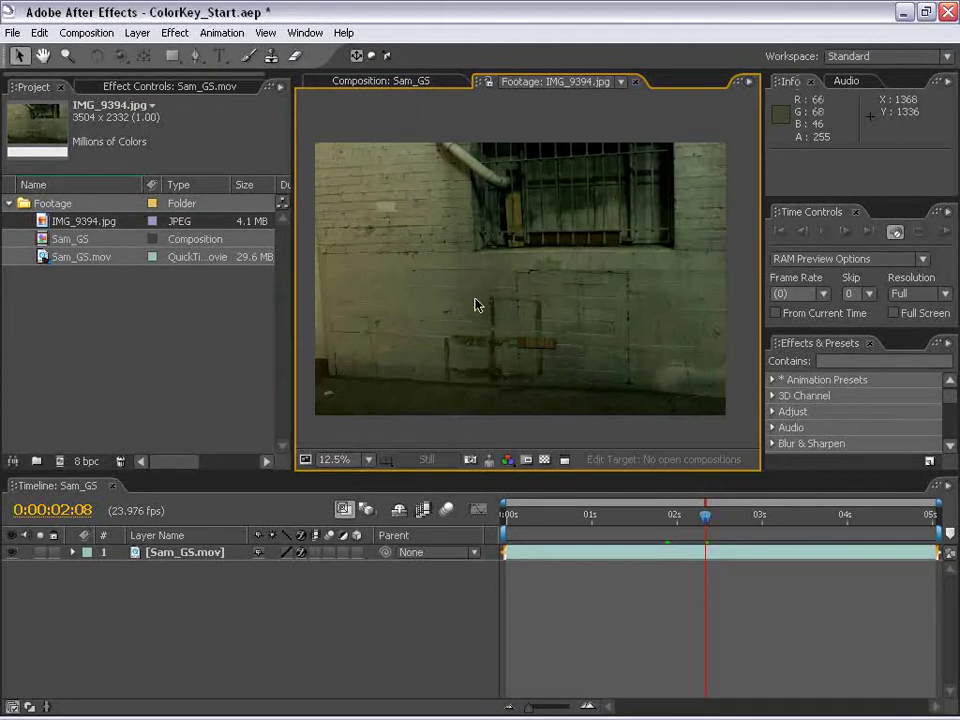
Add IMG_9394.jpg to the Sam_GS composition beneath Sam_GS.mov and align its in point to the composition's start
left_click(374, 86)
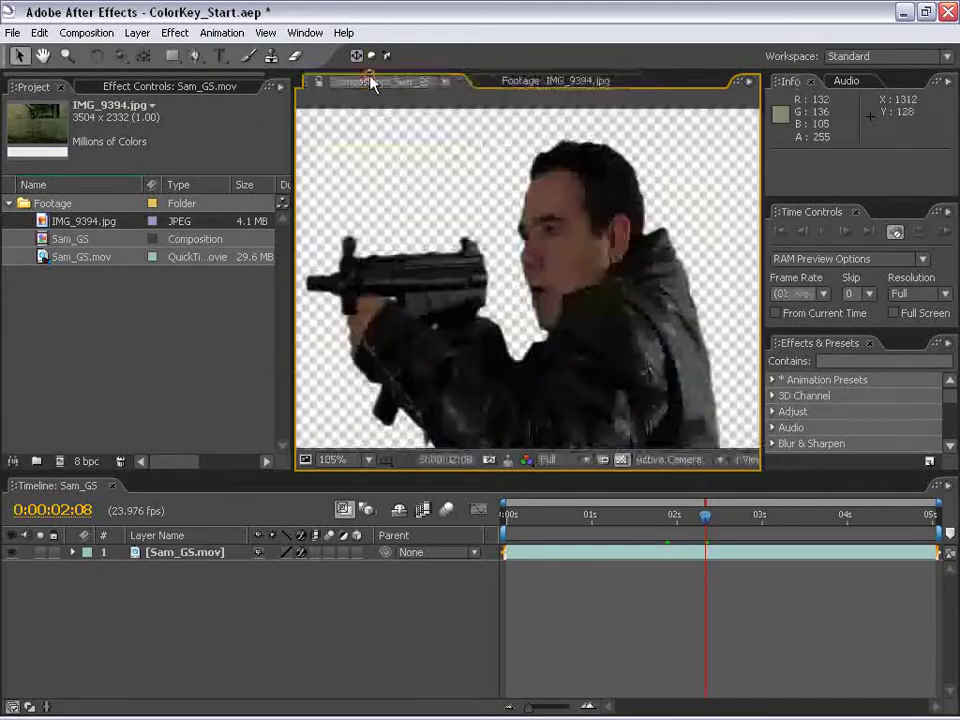
scroll(503, 341, "down", 2)
key("h")
left_click_drag(503, 341, 523, 274)
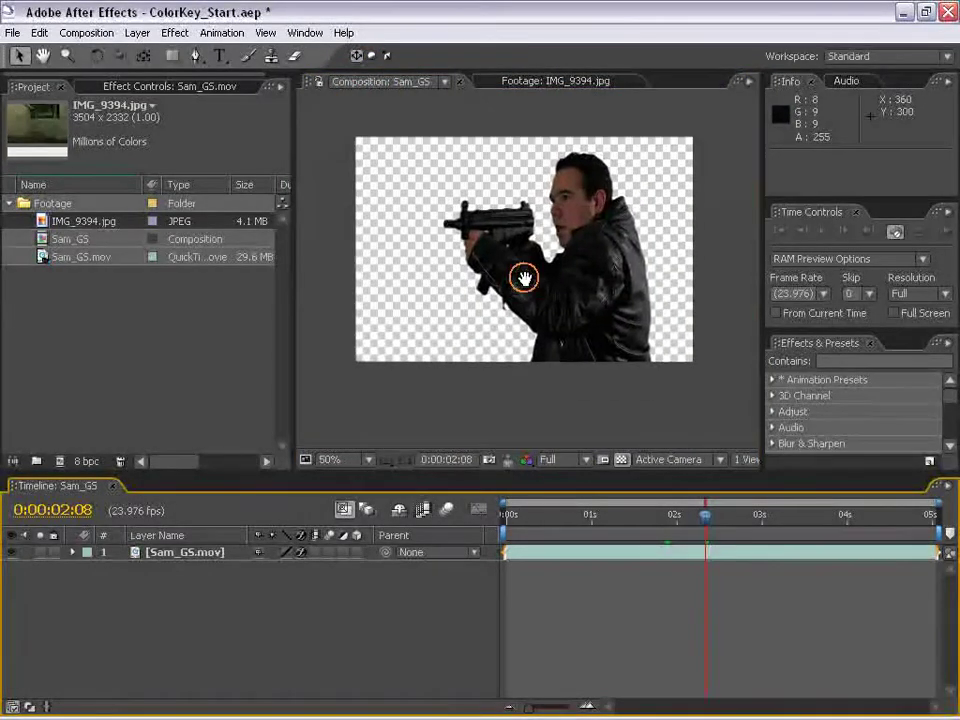
left_click_drag(43, 220, 524, 576)
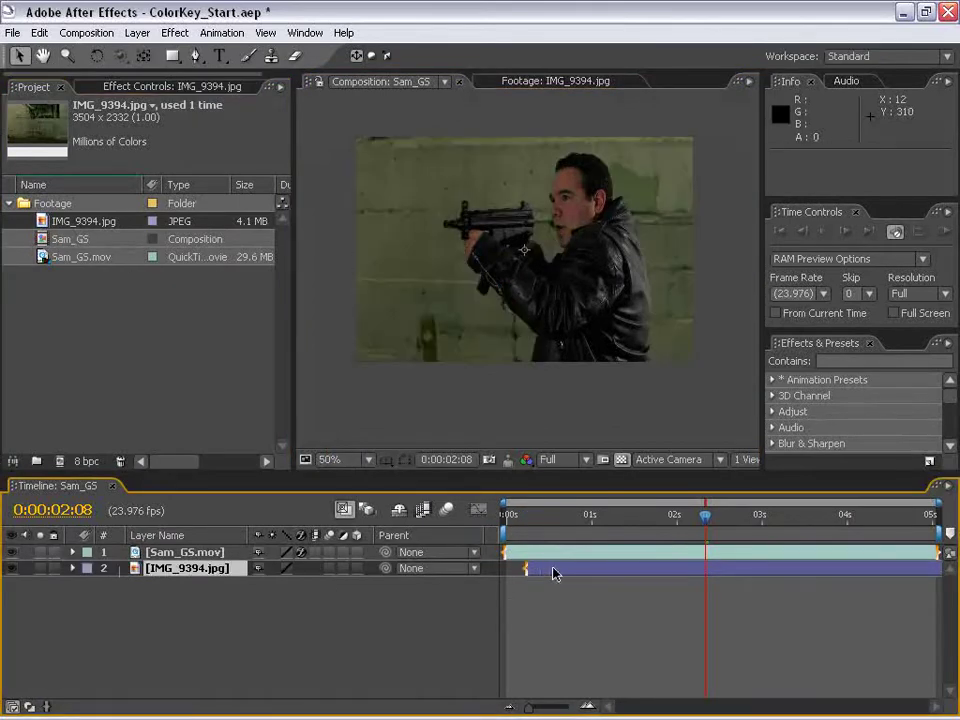
key("alt+Home")
Scale the IMG_9394.jpg background layer down to about 26% so it fits the composition frame
scroll(543, 346, "down", 2)
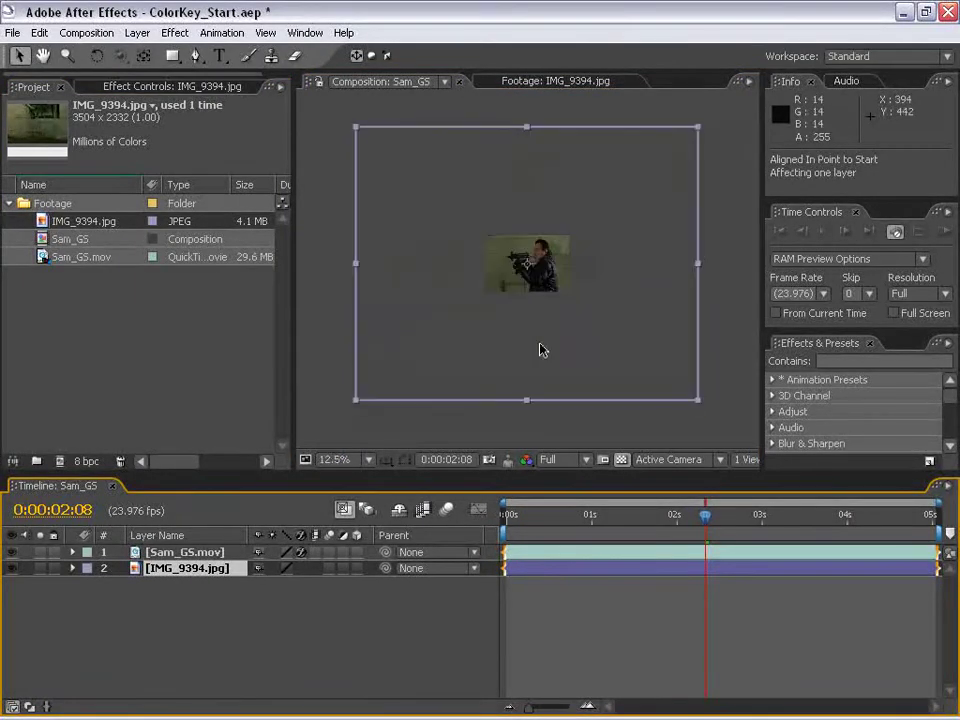
key("period")
key("period")
key("comma")
key("comma")
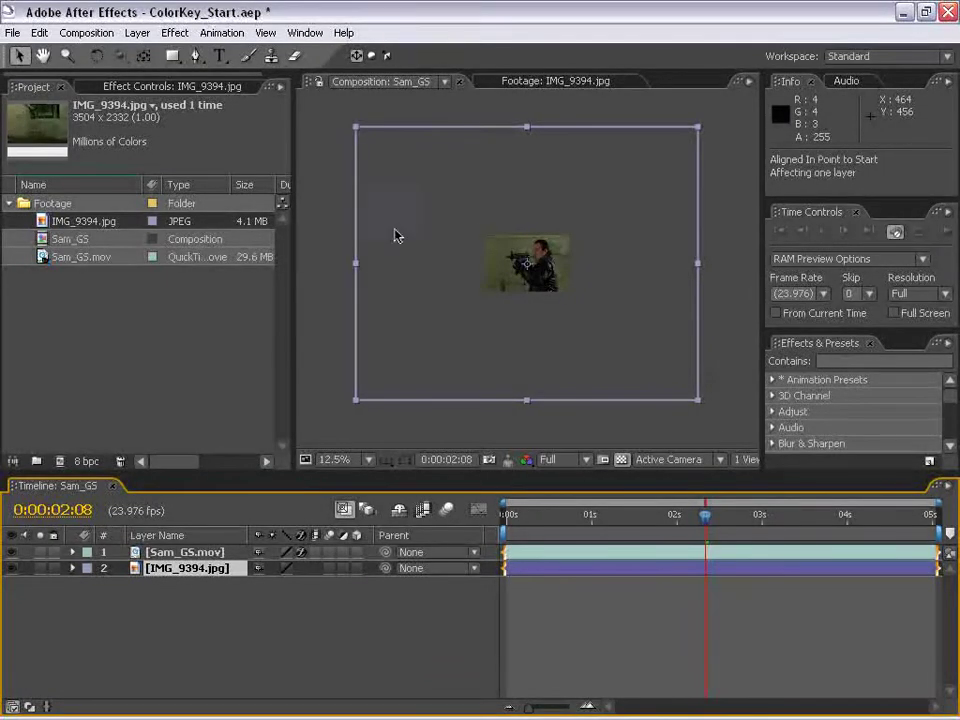
left_click_drag(696, 400, 614, 328)
key("period")
key("period")
key("period")
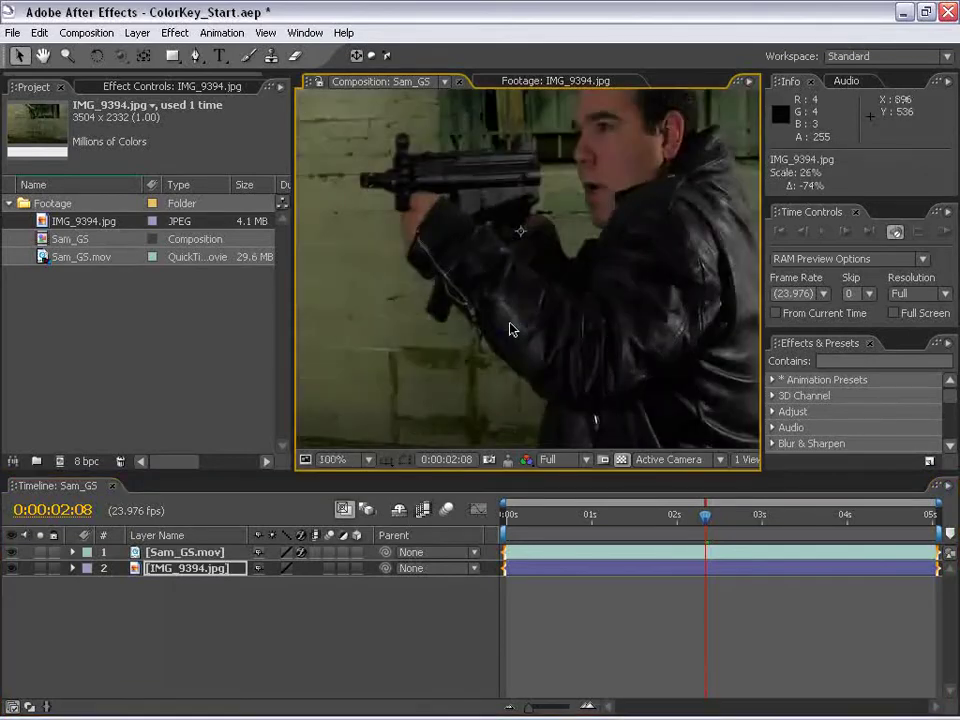
key("comma")
Enlarge the background layer slightly and reposition it to about 348, 264
left_click_drag(703, 396, 714, 400)
left_click_drag(660, 364, 655, 386)
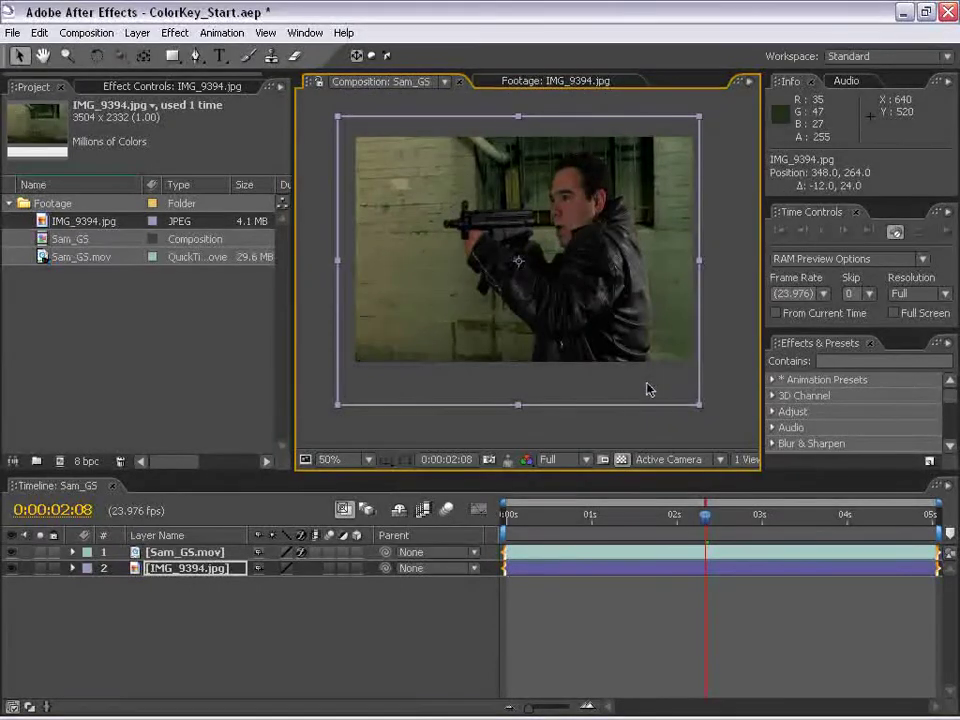
At 0:00:01:06, enlarge the background layer a little more and shift it behind the man
left_click(579, 699)
left_click(613, 514)
left_click(632, 393)
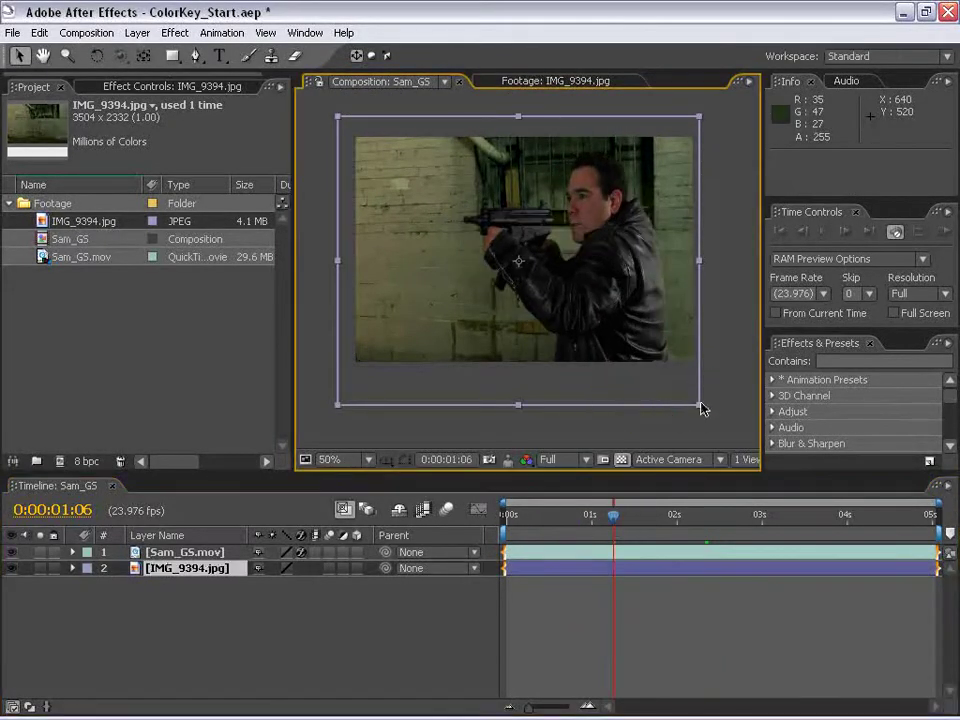
left_click_drag(705, 403, 718, 420)
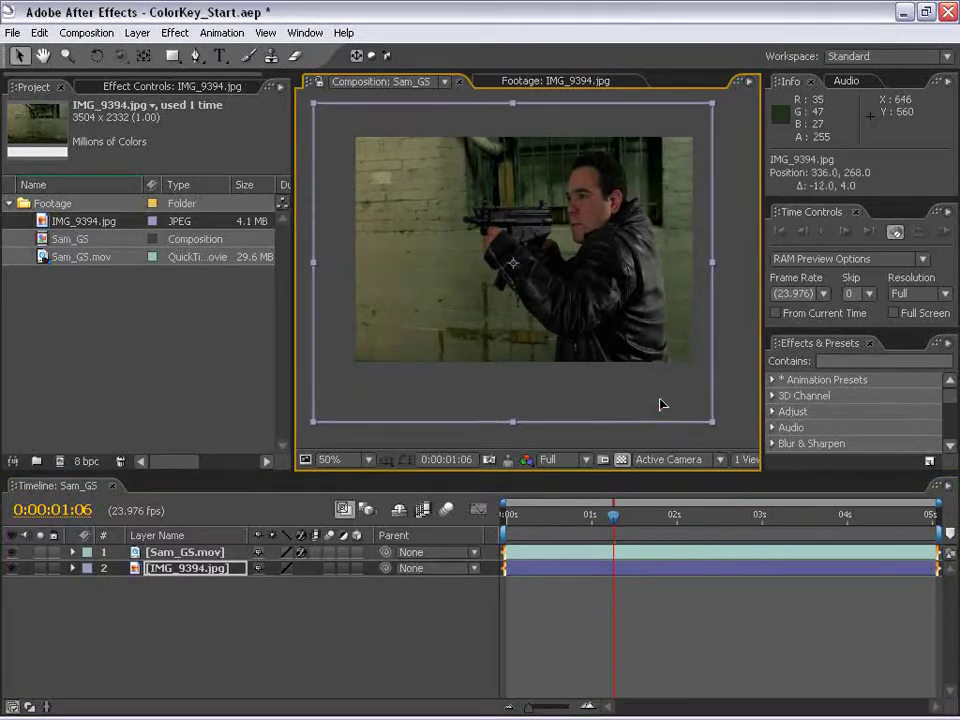
Preview the composite full screen, then move the current time to 0:00:00:20
left_click(656, 608)
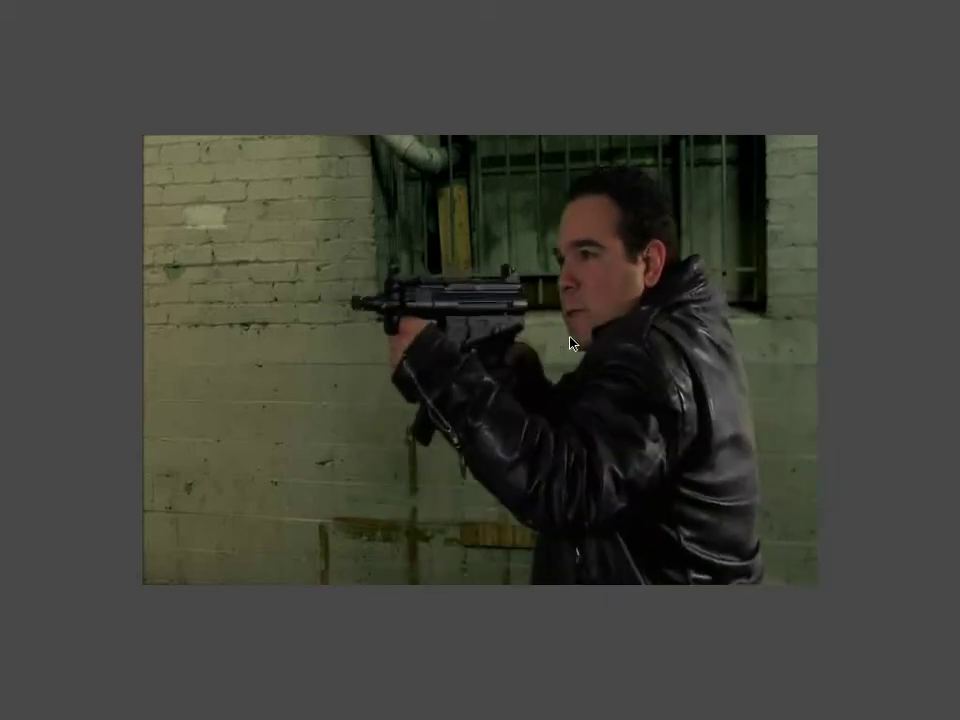
key("space")
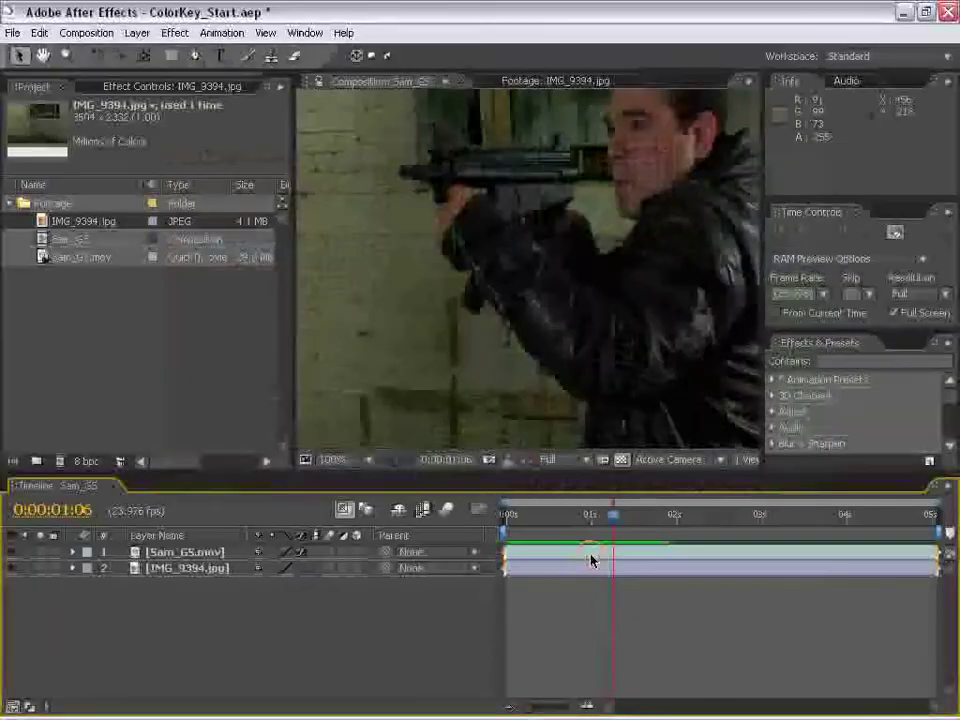
left_click_drag(618, 516, 577, 516)
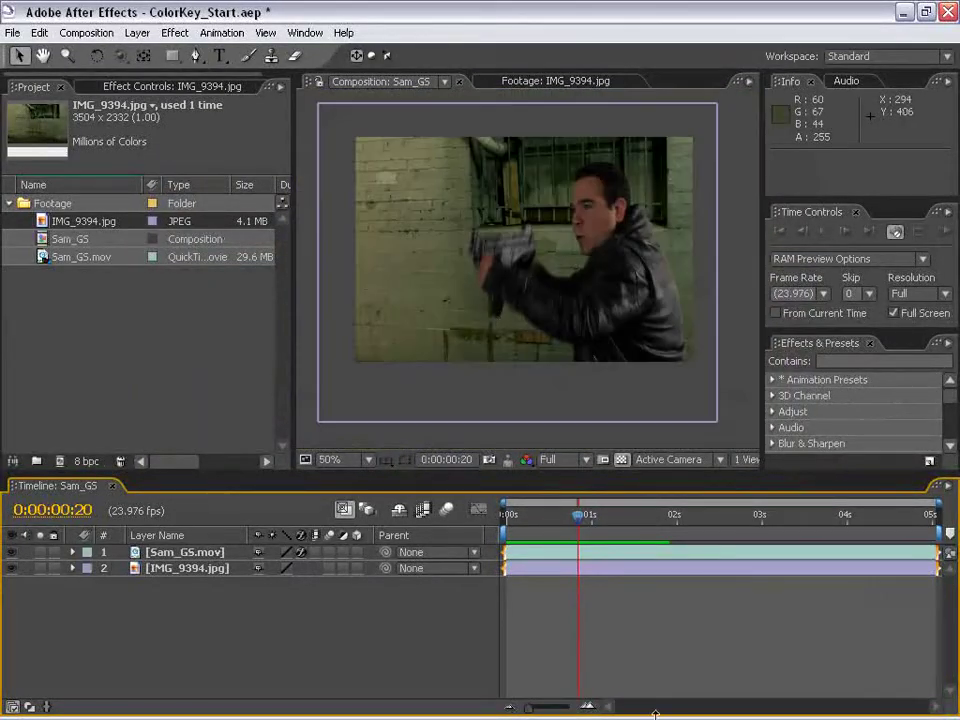
Apply the Simple Choker matte effect to the Sam_GS.mov layer
left_click(394, 555)
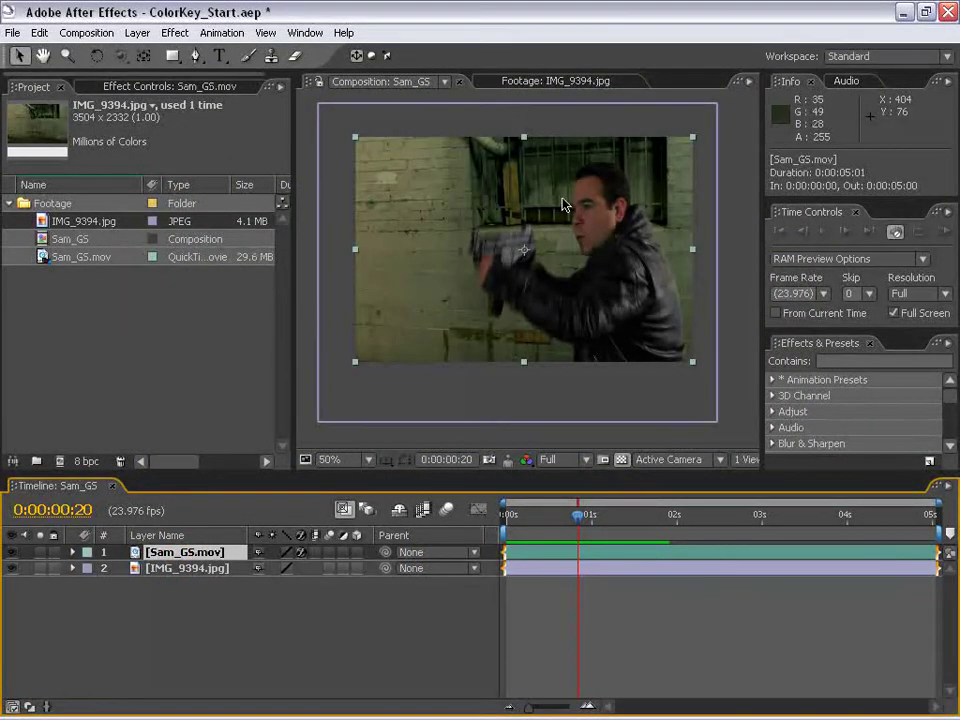
left_click(175, 32)
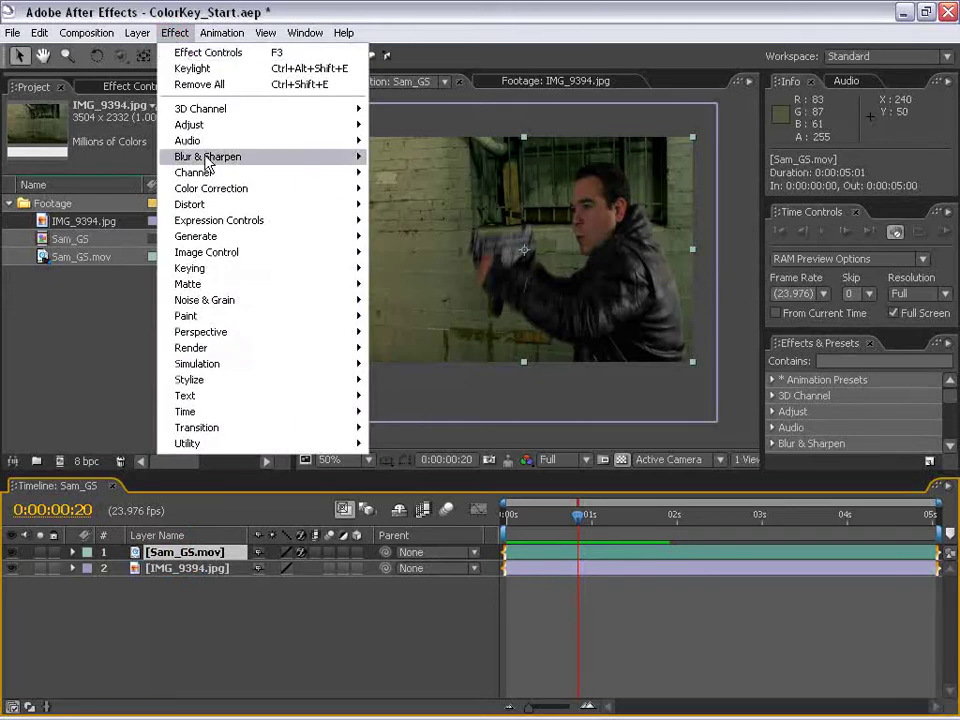
mouse_move(230, 285)
left_click(435, 299)
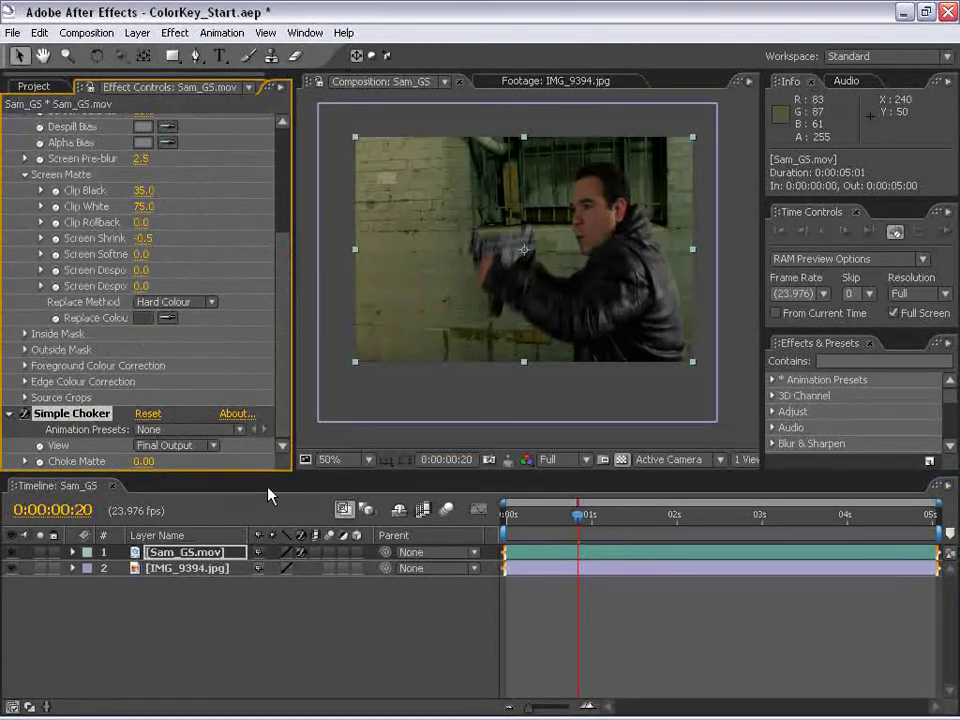
Test Simple Choker with a Choke Matte of 0.75, then raise it to 1.50
left_click(142, 461)
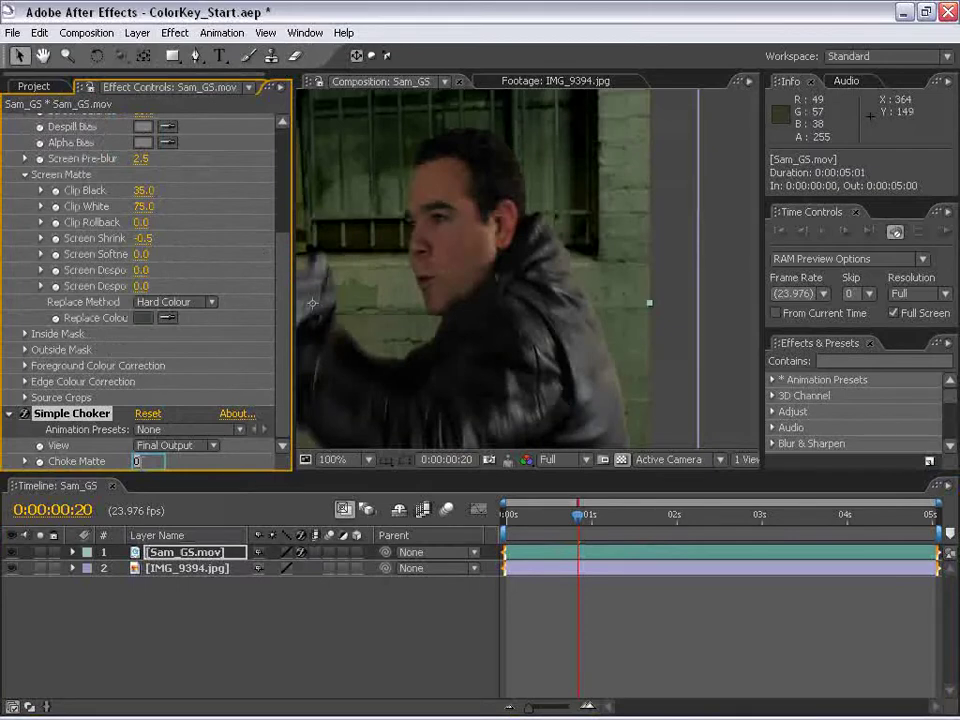
key("BackSpace")
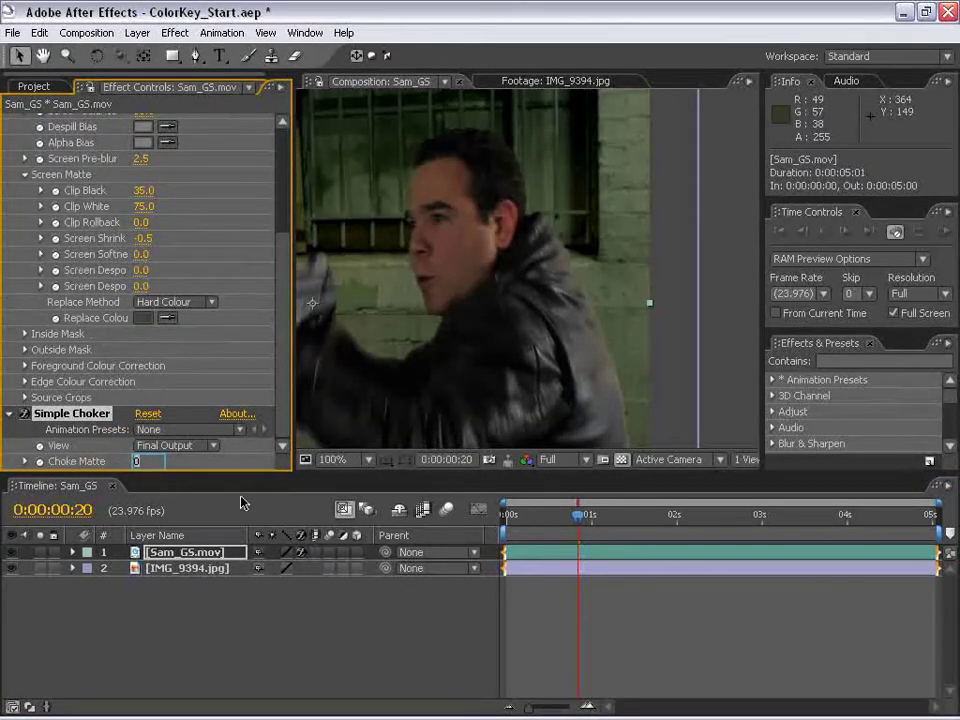
type("0.75")
key("Return")
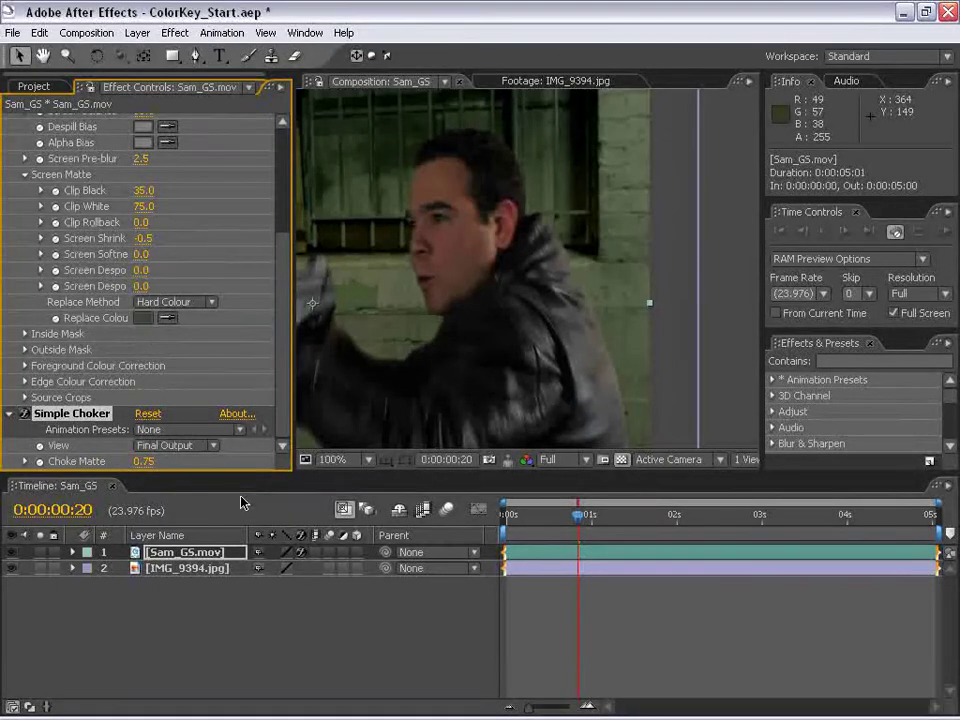
left_click(144, 461)
type("1.50")
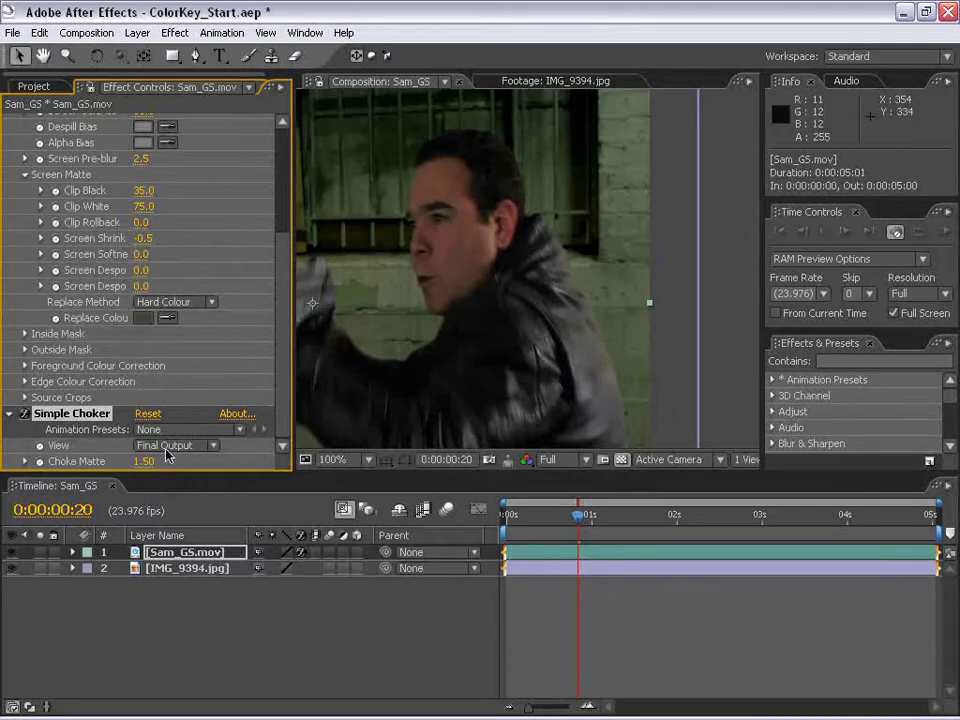
Compare the actor's matte edges around the arms and head with Simple Choker switched off and back on
key("h")
left_click_drag(404, 339, 500, 248)
scroll(450, 336, "up", 1)
left_click_drag(456, 276, 439, 336)
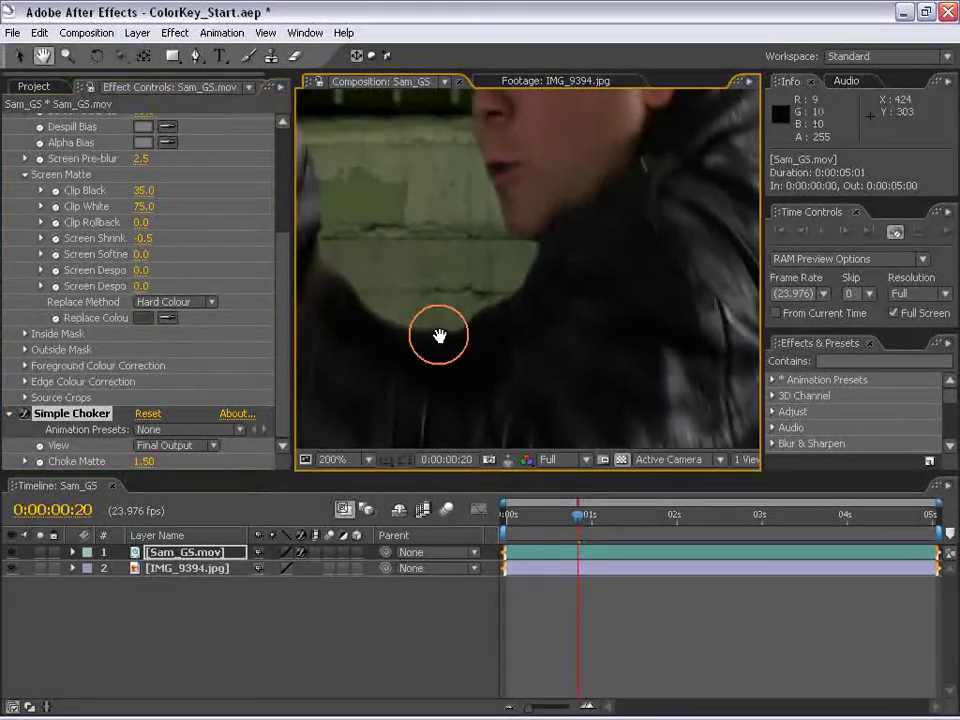
left_click(26, 417)
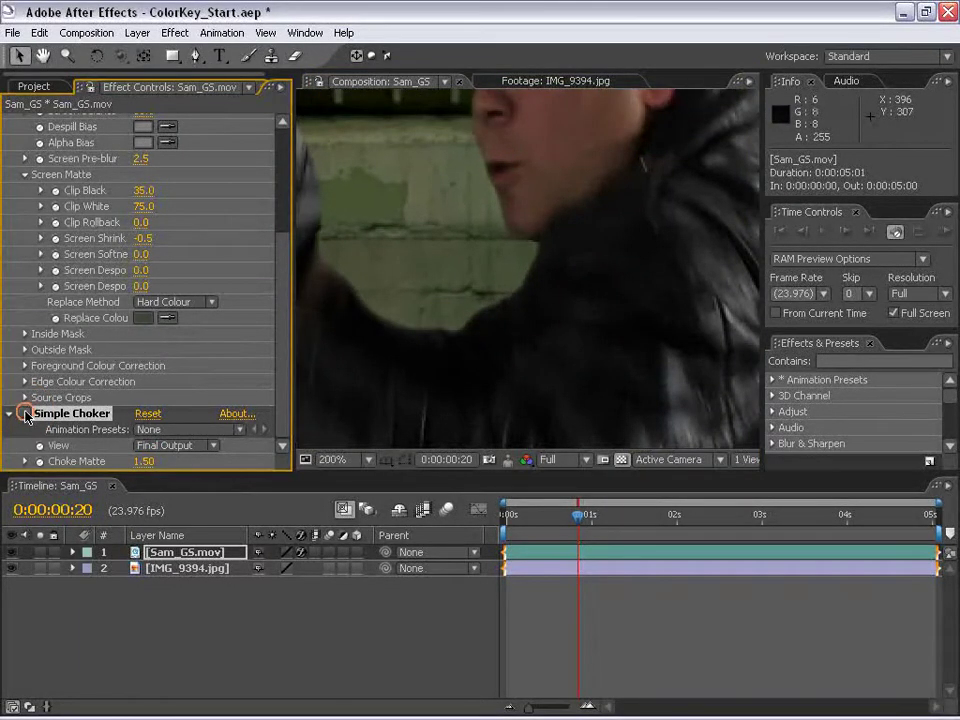
left_click(26, 414)
key("space")
left_click_drag(545, 100, 437, 381)
Set Simple Choker's Choke Matte to 1.00 and move the current time to 0:00:03:03
left_click(140, 461)
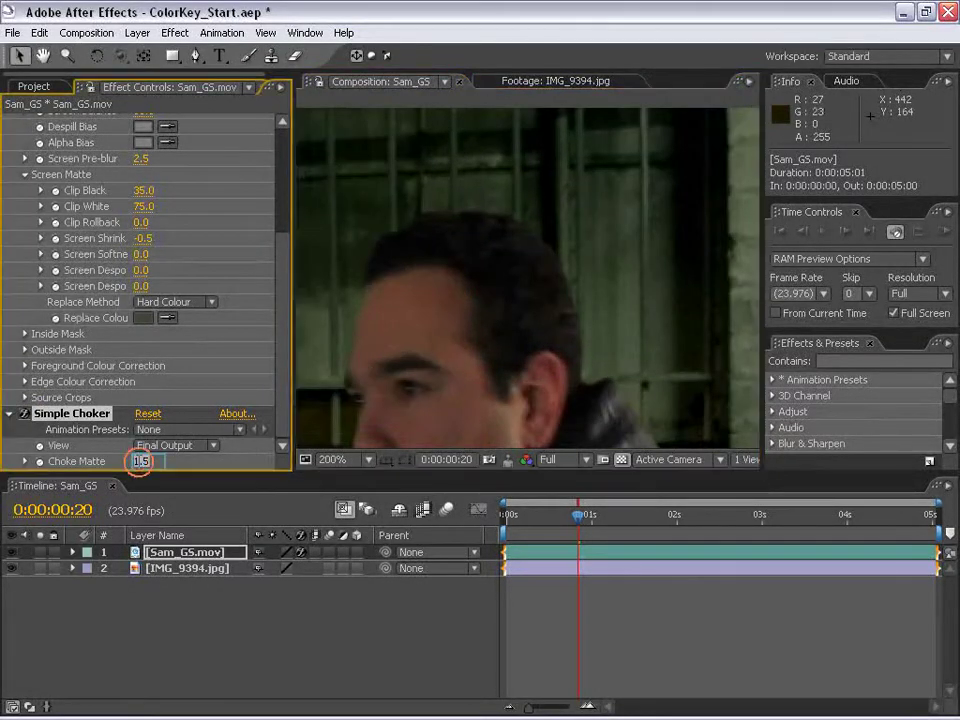
left_click_drag(460, 395, 542, 214)
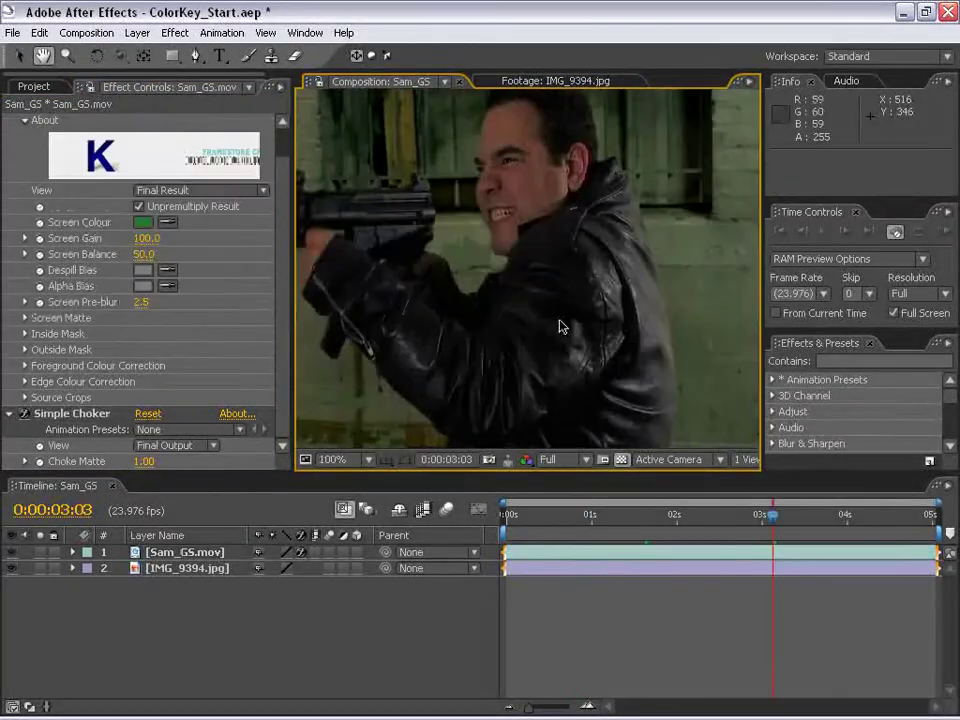
left_click_drag(603, 298, 653, 284)
scroll(581, 321, "down", 1)
left_click(604, 615)
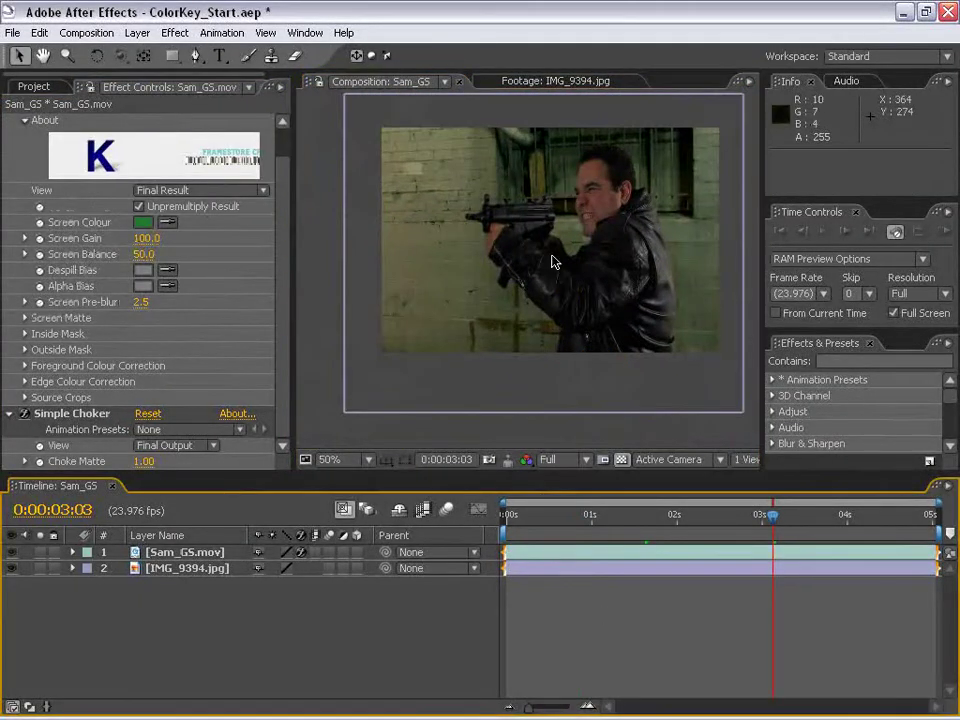
Try shifting the Sam_GS.mov layer sideways over the background, then undo the move
left_click(186, 556)
left_click_drag(602, 263, 455, 275)
key("ctrl+z")
Compare the keyed actor with the IMG_9394.jpg background hidden and shown, up close and over the whole frame
left_click(177, 573)
key("ctrl+shift+a")
scroll(585, 260, "up", 1)
scroll(574, 296, "down", 2)
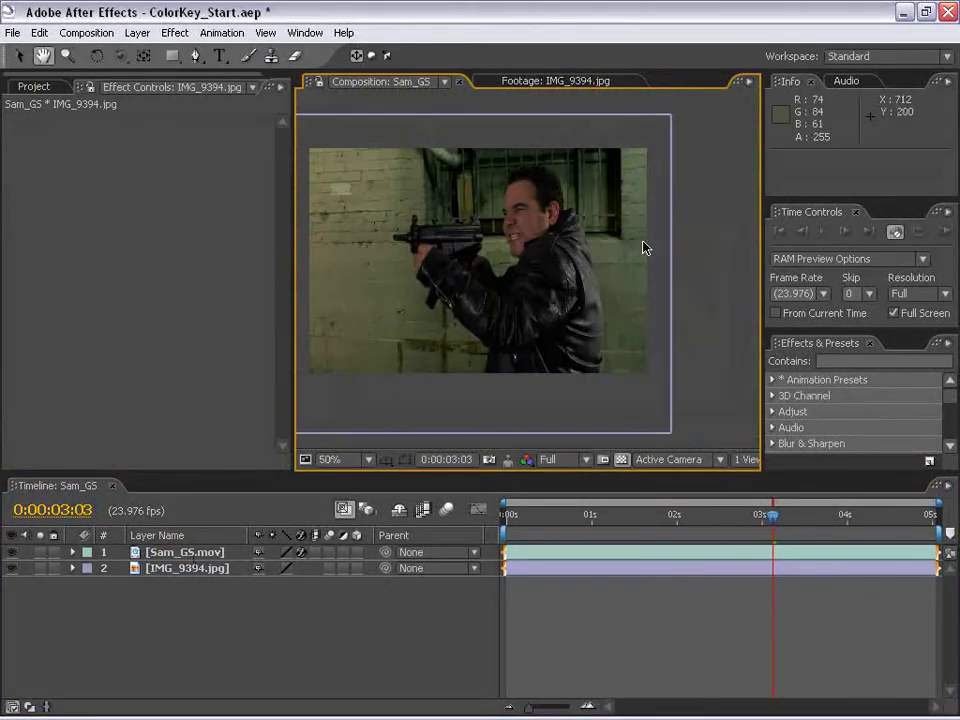
scroll(521, 302, "up", 2)
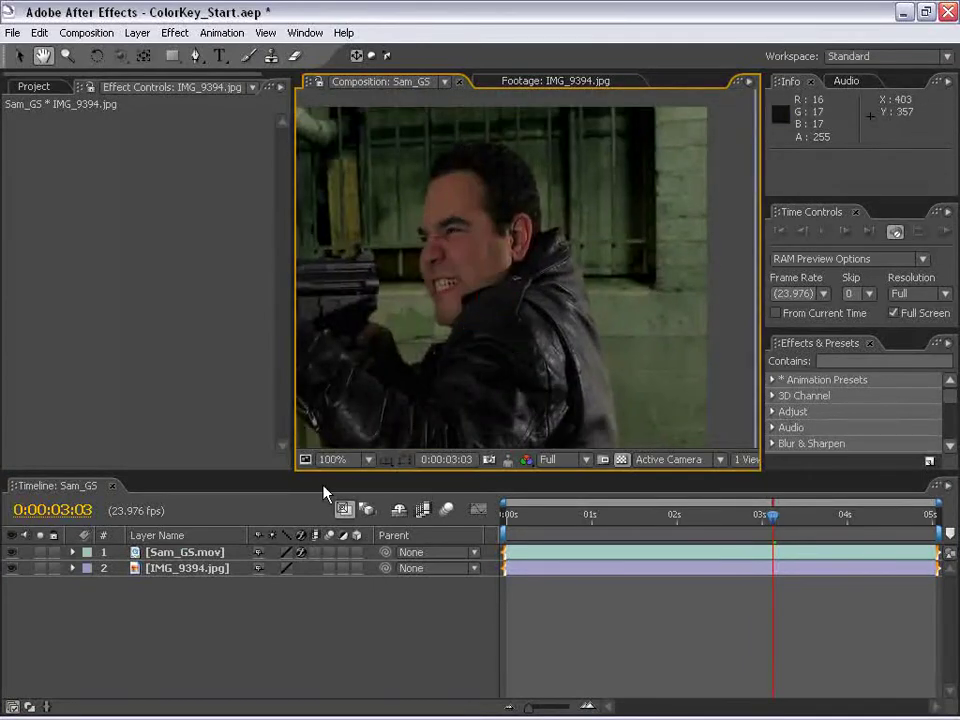
left_click(13, 568)
left_click(13, 568)
key("v")
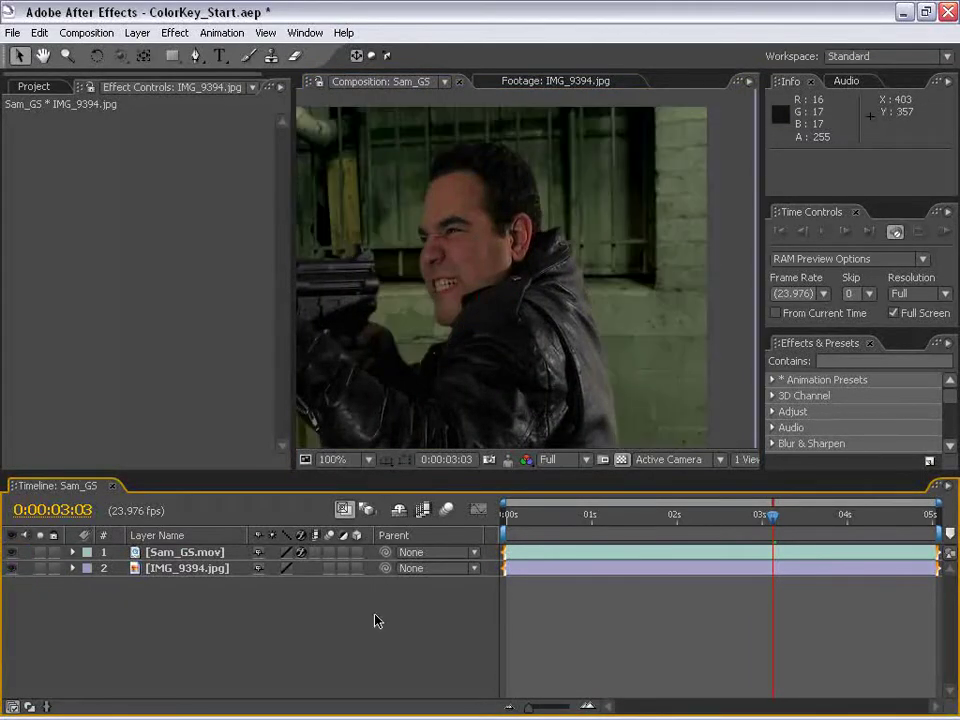
key("h")
scroll(542, 289, "down", 2)
left_click_drag(542, 289, 587, 287)
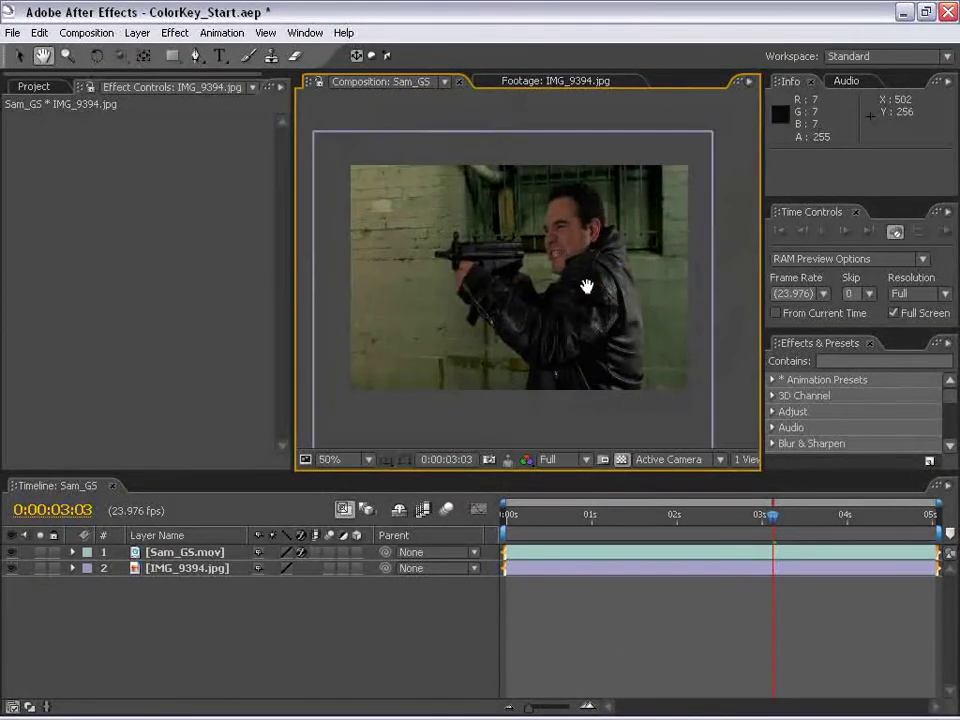
key("v")
left_click(651, 611)
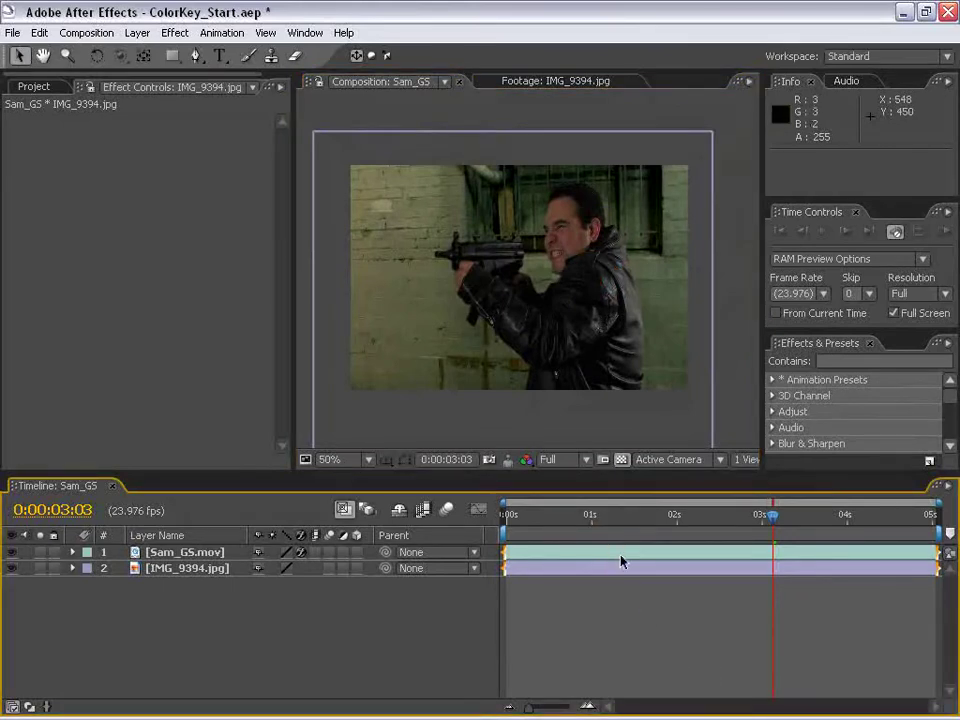
Apply the Levels color correction effect to the Sam_GS.mov layer
left_click(621, 556)
key("h")
scroll(542, 280, "up", 1)
key("v")
left_click(148, 590)
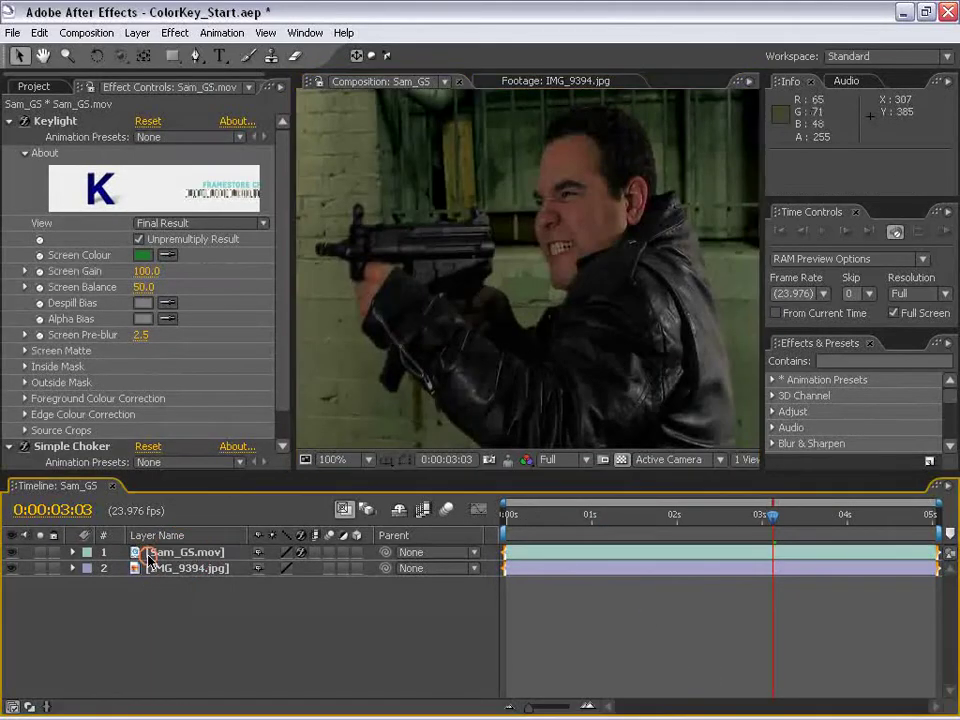
left_click(176, 33)
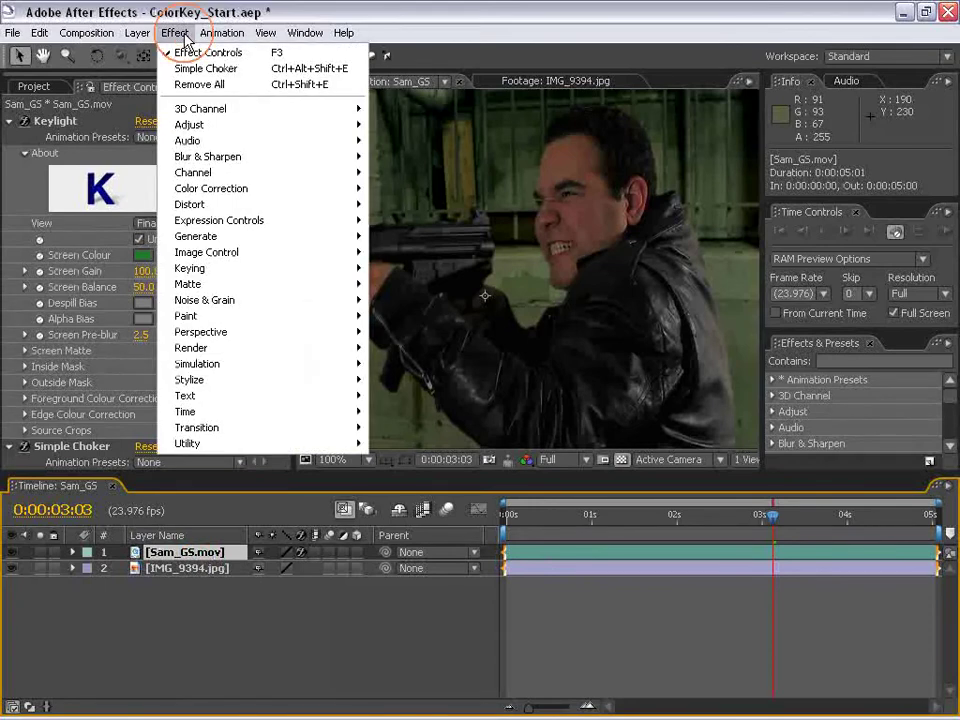
mouse_move(182, 192)
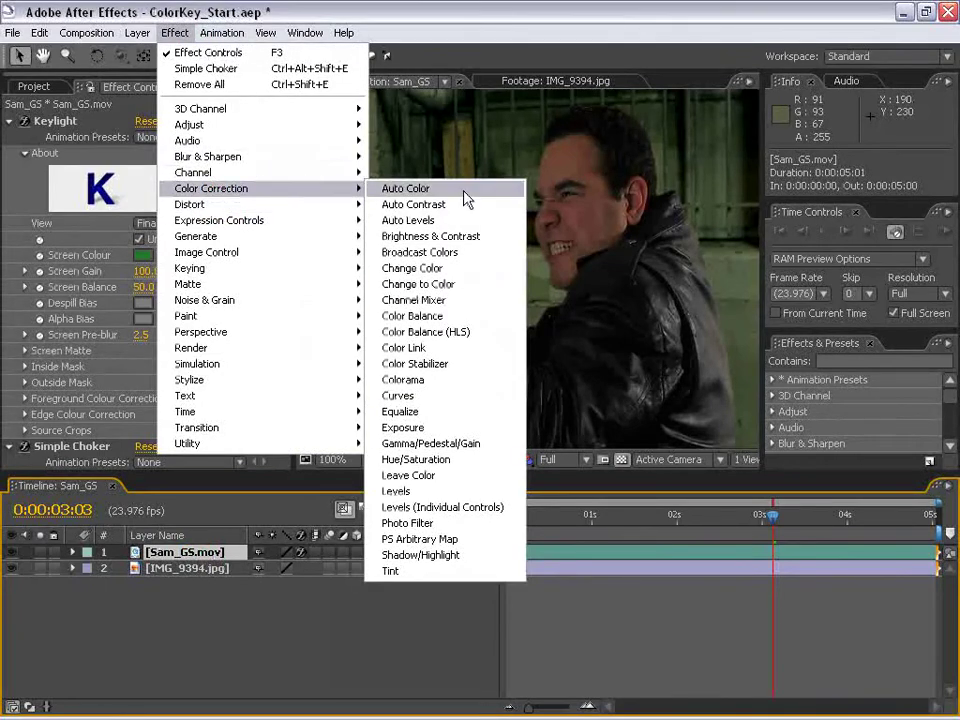
left_click(400, 491)
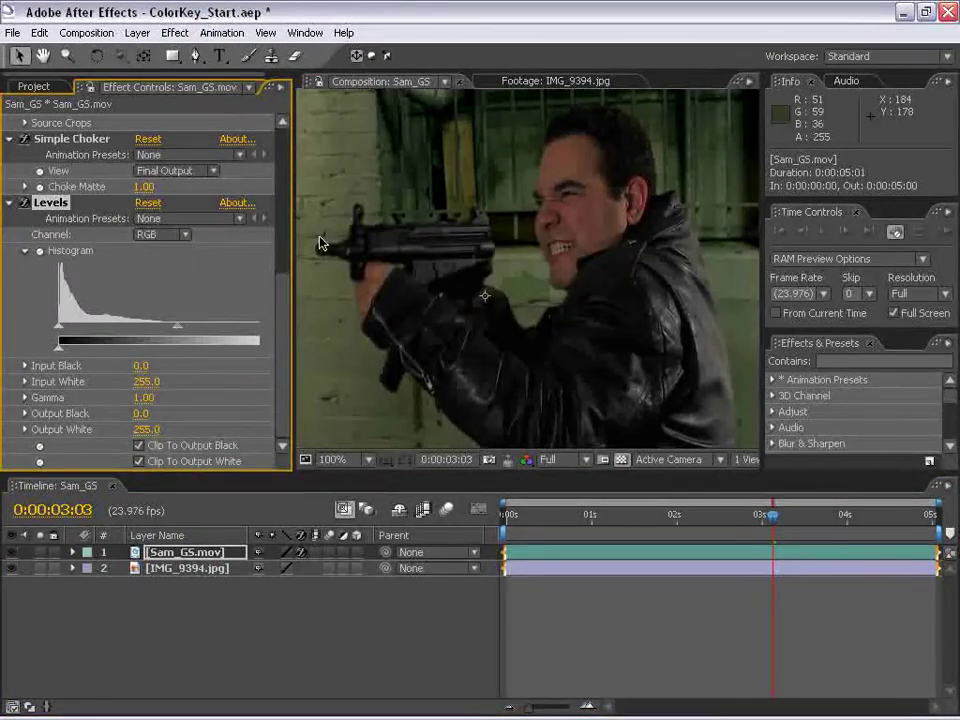
Examine the color values in the darkest areas of the background and compare them with the actor's jacket
left_click_drag(295, 300, 312, 302)
scroll(557, 268, "down", 1)
key("space")
scroll(559, 270, "up", 1)
left_click_drag(610, 258, 562, 318)
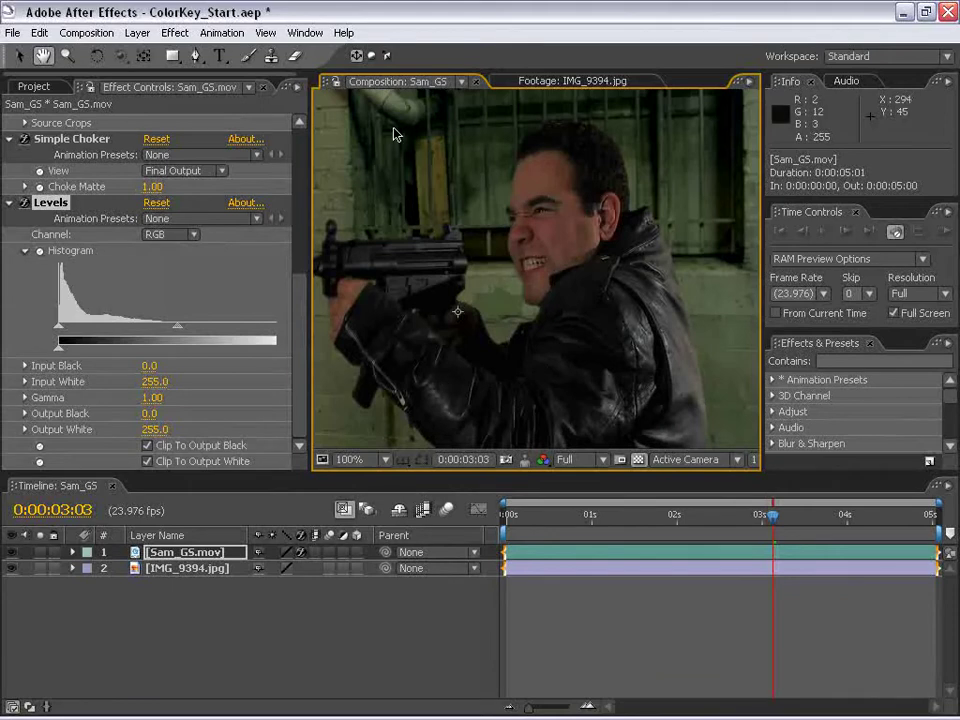
left_click_drag(479, 178, 523, 326)
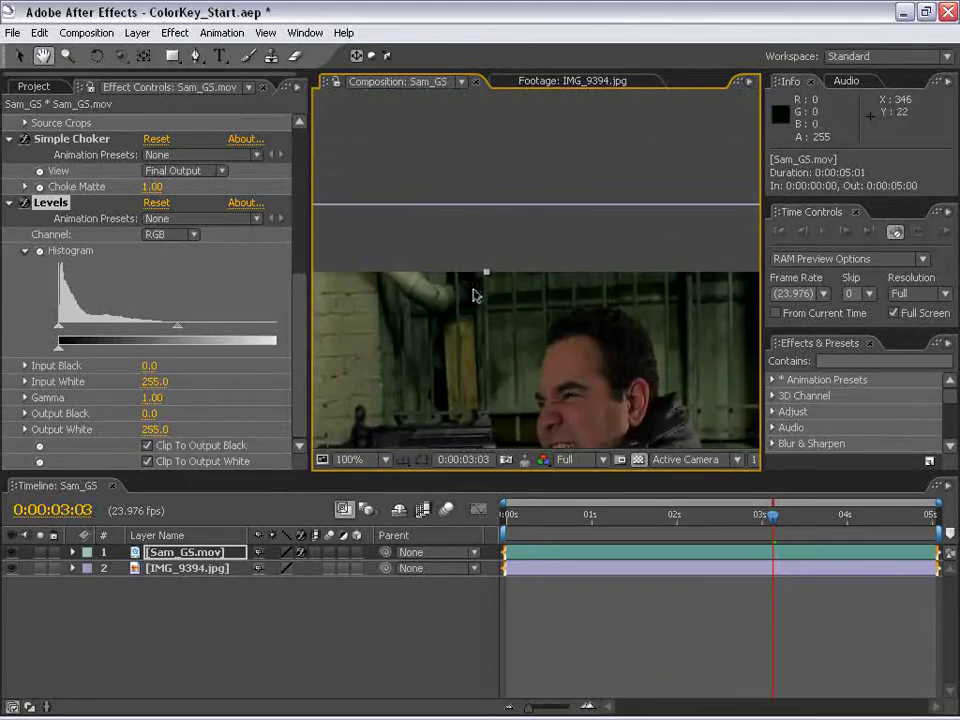
left_click_drag(536, 398, 503, 203)
left_click_drag(628, 366, 600, 336)
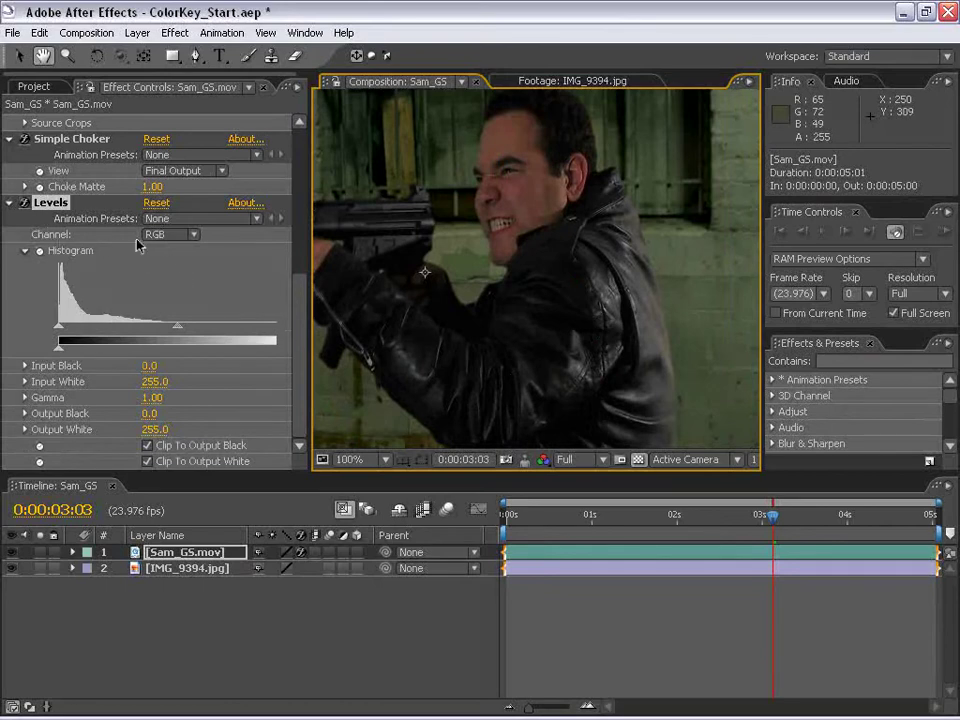
In Levels, choose the Red channel and raise Red Input Black to 14.0
left_click(168, 235)
left_click(172, 254)
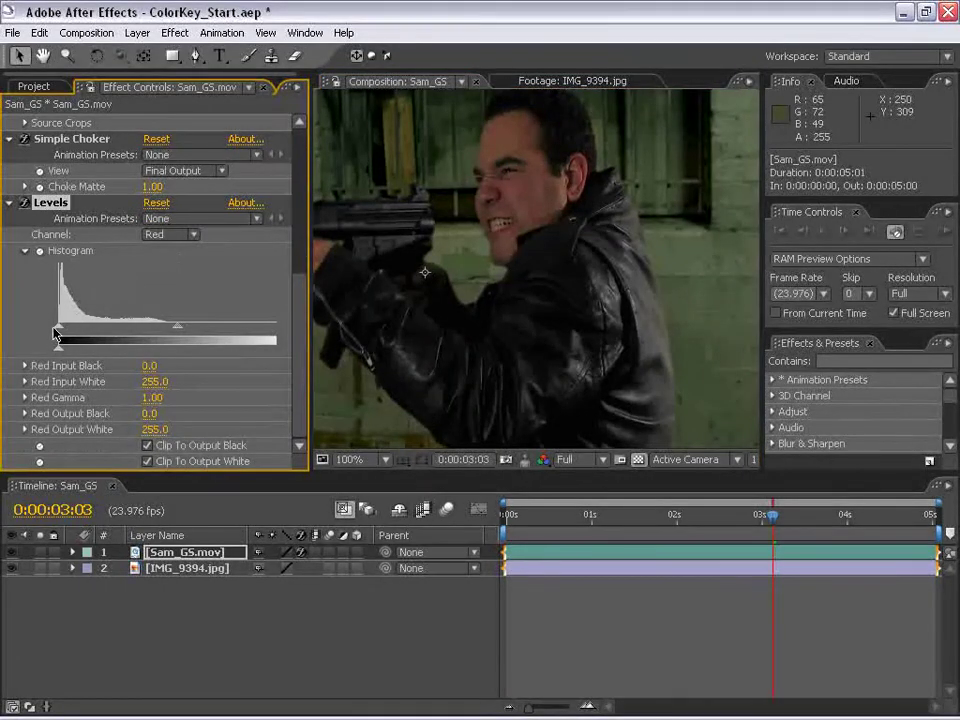
left_click_drag(59, 330, 72, 328)
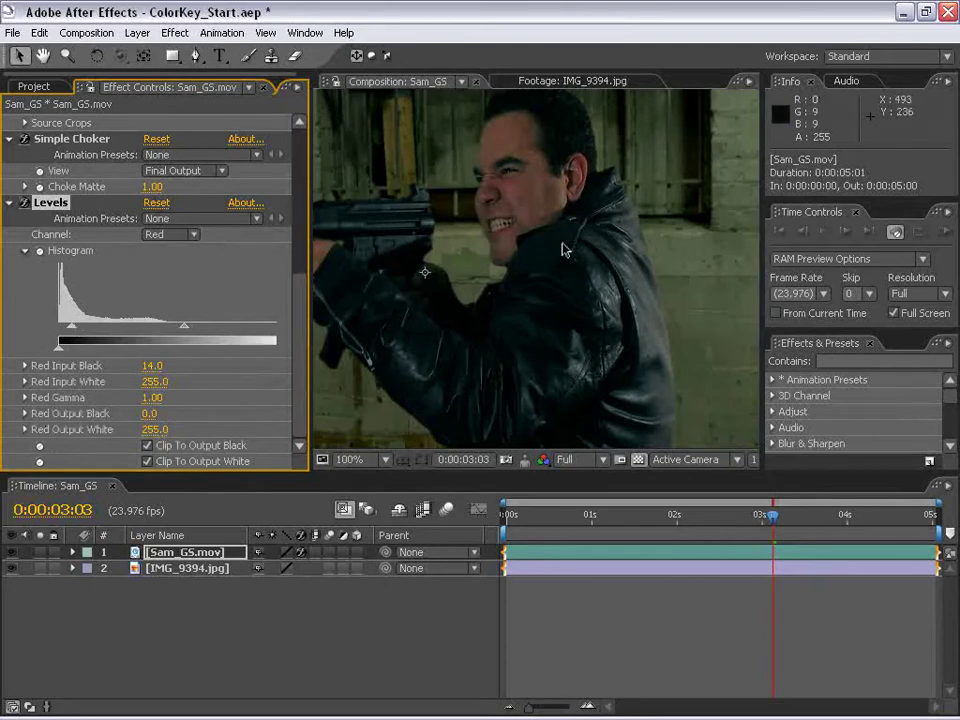
key("h")
left_click_drag(606, 401, 493, 347)
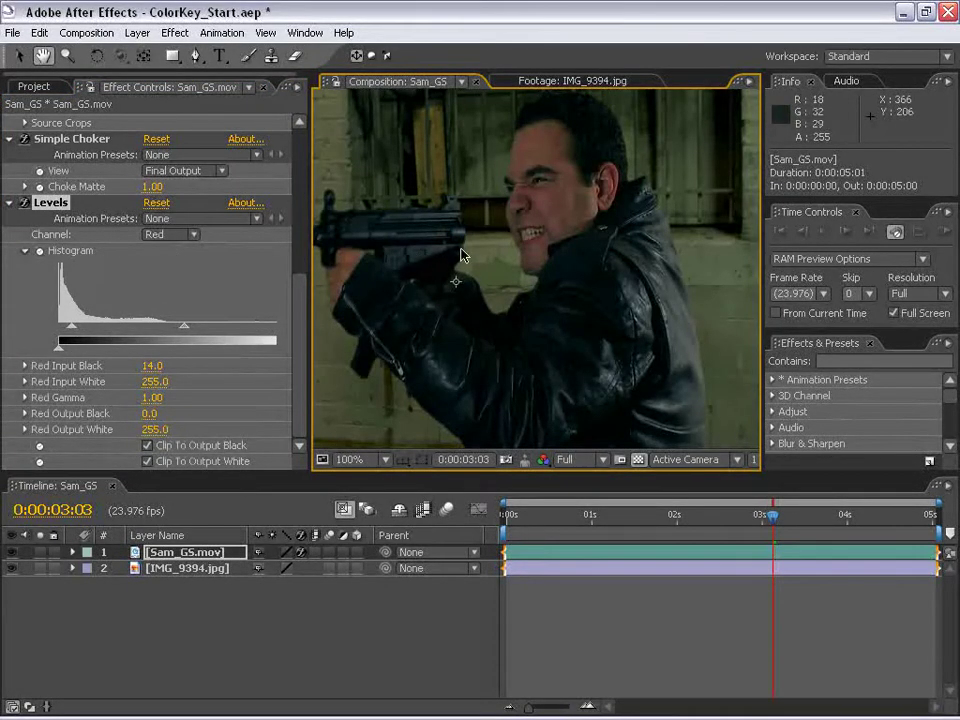
Switch Levels to the Blue channel, inspect the jacket highlights against the wall, and lower Blue Output White to 148.0
left_click(172, 234)
left_click(170, 266)
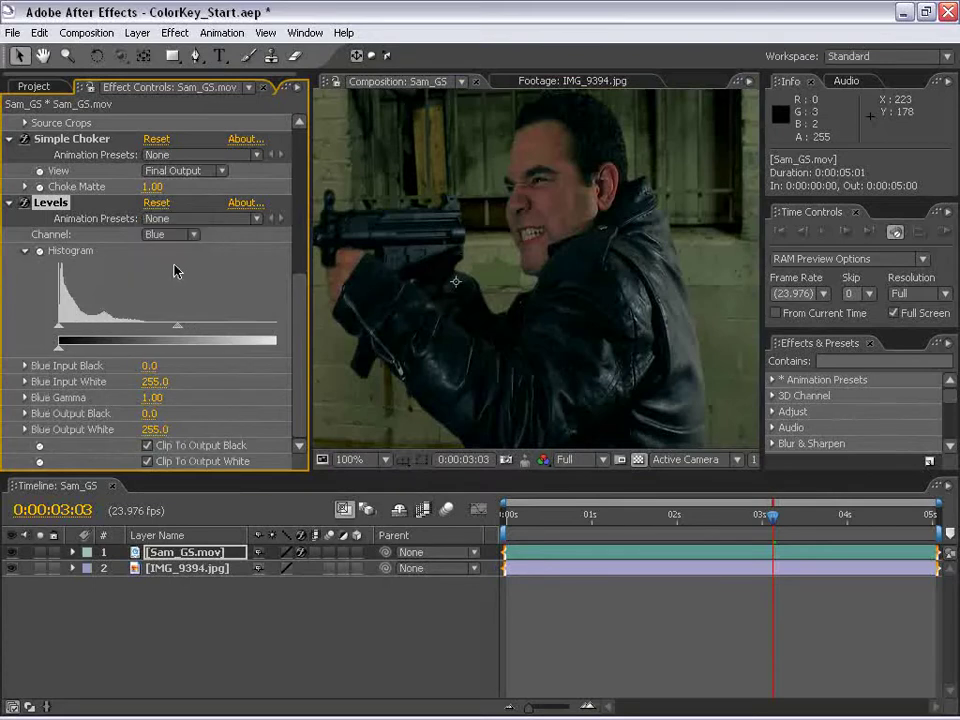
scroll(636, 326, "up", 3)
left_click_drag(642, 311, 542, 317)
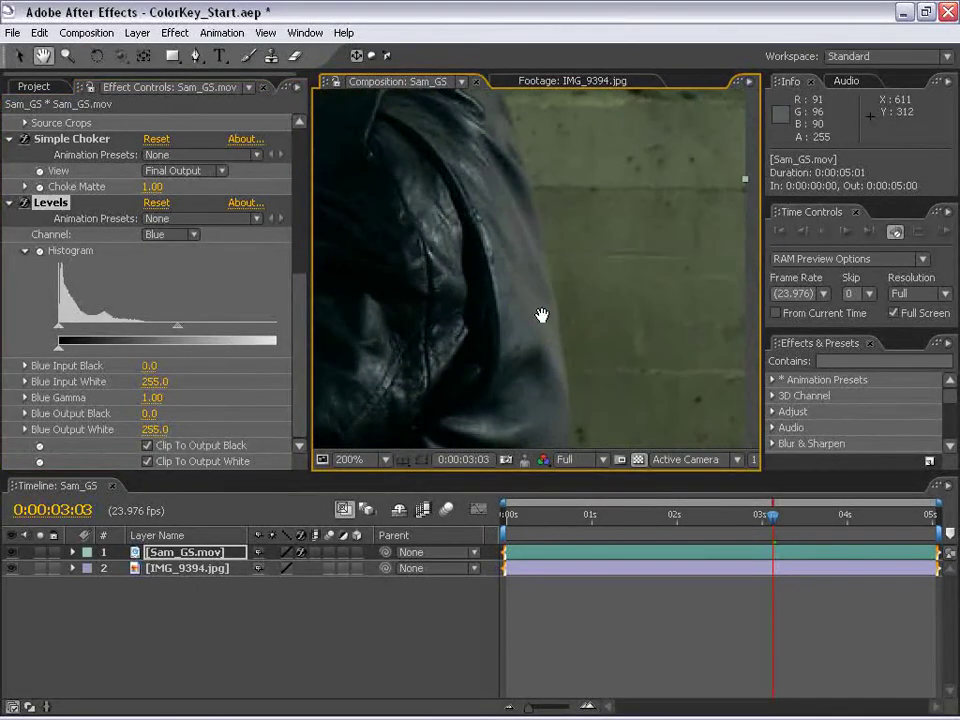
scroll(574, 197, "down", 4)
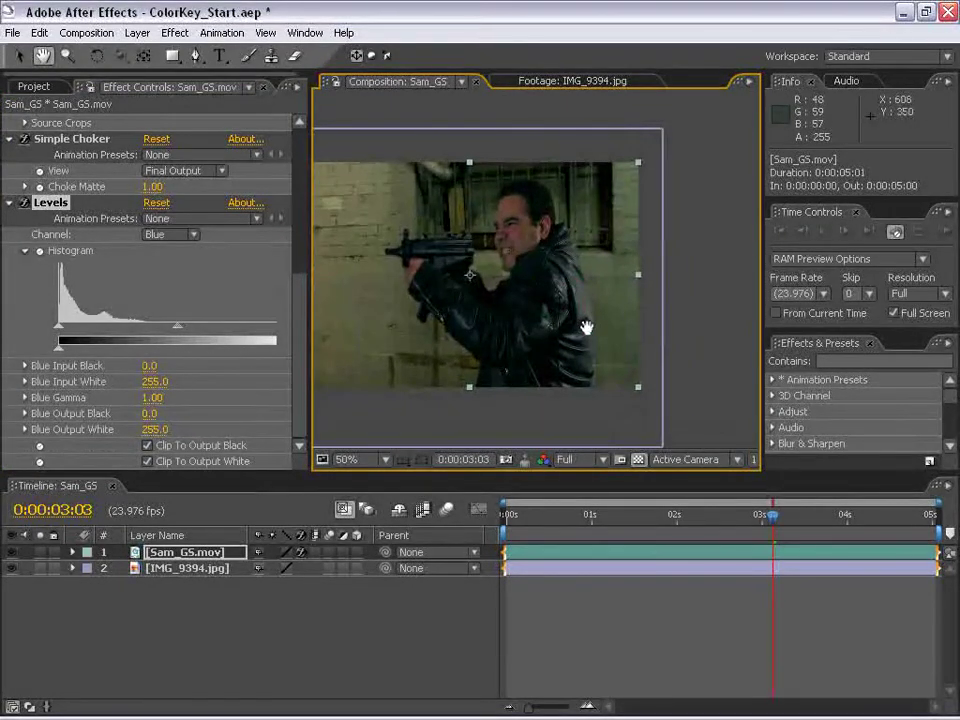
scroll(476, 208, "up", 2)
left_click_drag(476, 208, 543, 312)
scroll(465, 300, "up", 1)
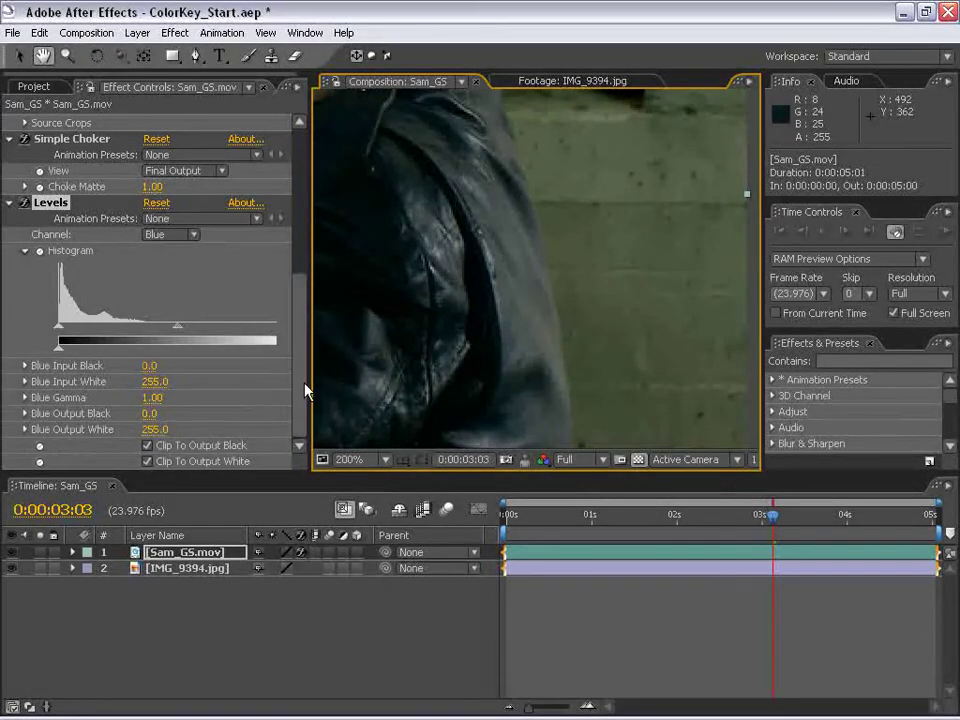
left_click_drag(311, 379, 372, 362)
left_click_drag(299, 347, 199, 352)
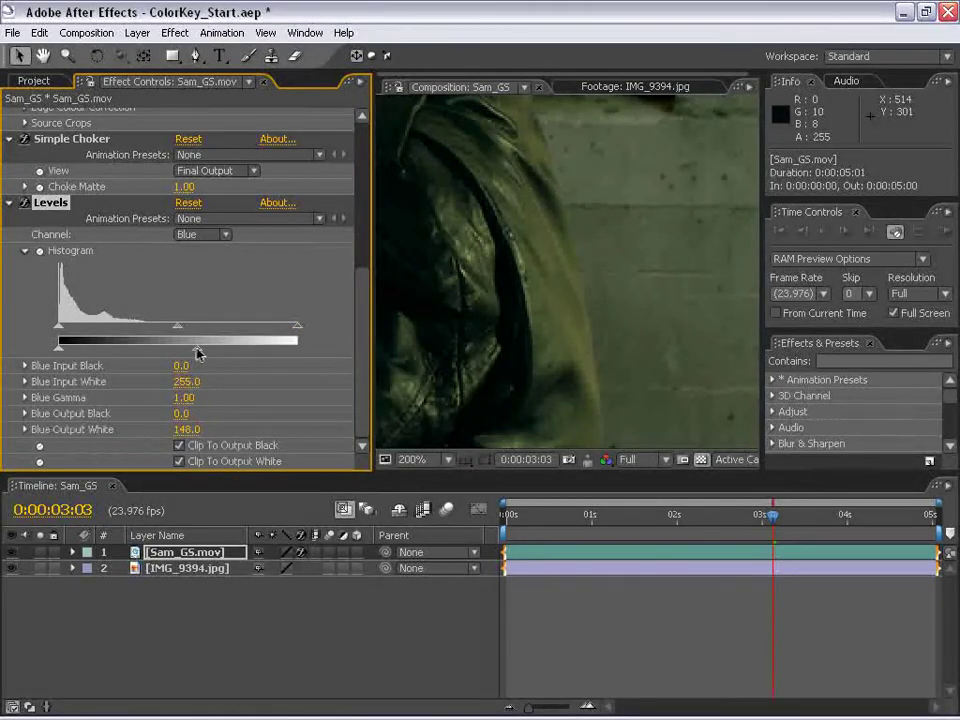
Raise Blue Output White to 194.0 and check the actor's tint against the background
scroll(606, 297, "down", 1)
scroll(510, 315, "down", 1)
scroll(510, 311, "up", 1)
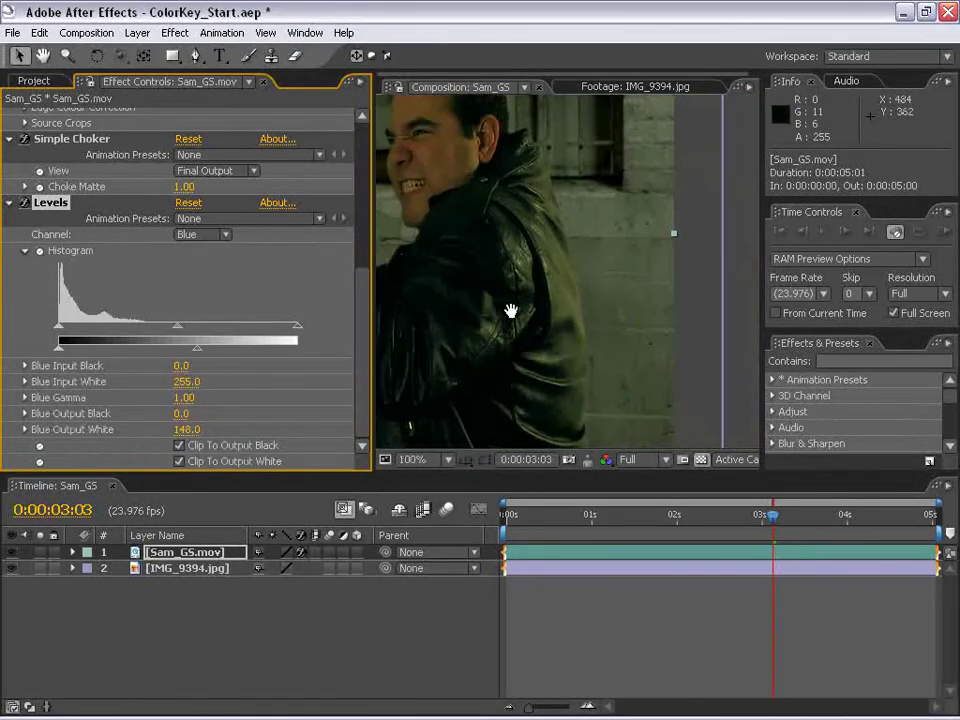
left_click_drag(197, 353, 227, 352)
scroll(506, 345, "down", 1)
key("h")
left_click_drag(506, 303, 583, 324)
left_click_drag(632, 367, 562, 343)
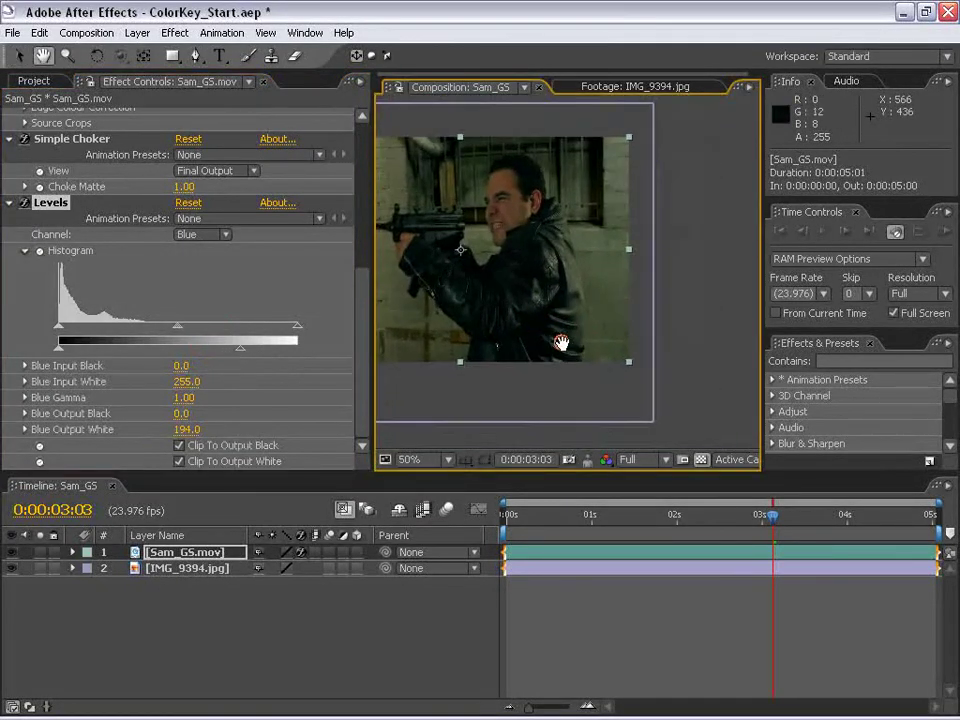
Enlarge the composition viewer by narrowing the neighboring panels and turn on pixel aspect ratio correction
scroll(615, 364, "up", 1)
scroll(554, 356, "up", 1)
left_click_drag(615, 364, 704, 373)
scroll(587, 326, "down", 2)
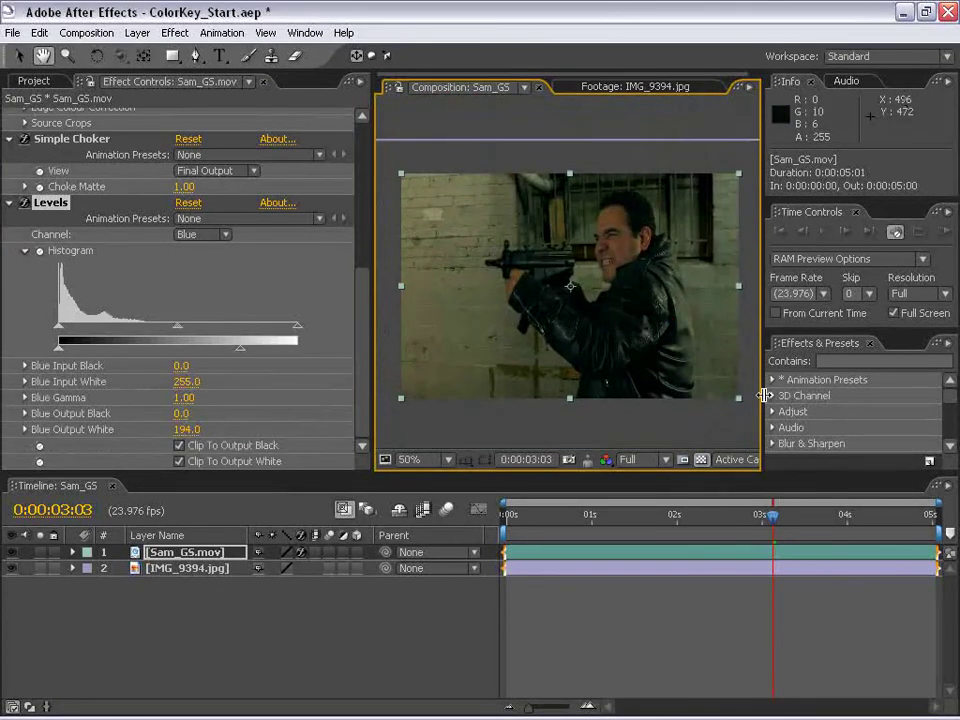
left_click_drag(764, 395, 835, 395)
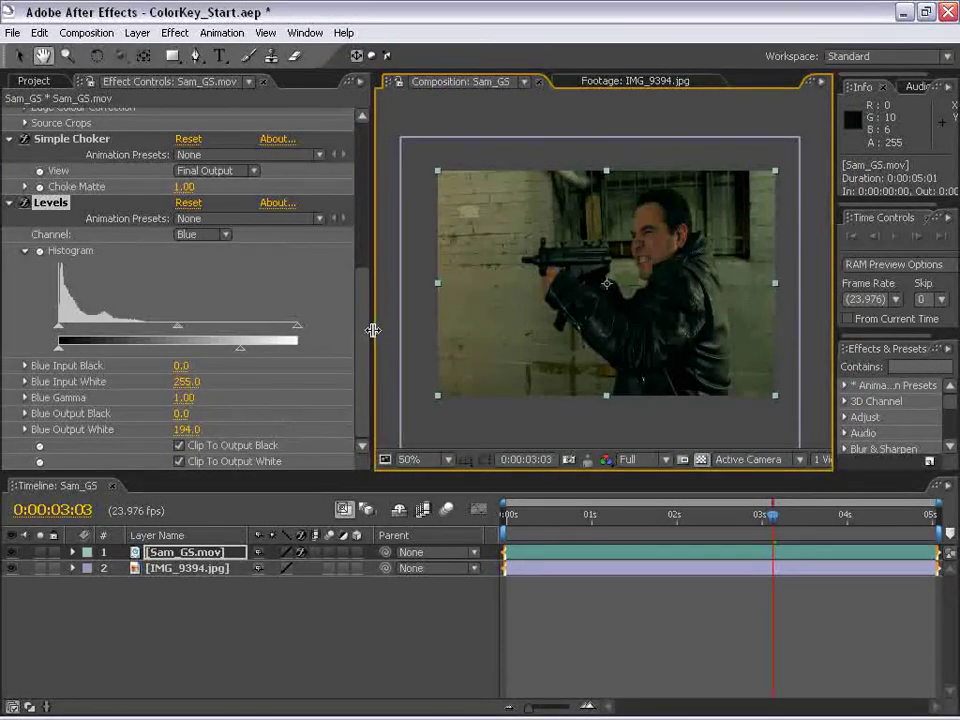
left_click_drag(372, 330, 225, 330)
left_click(727, 459)
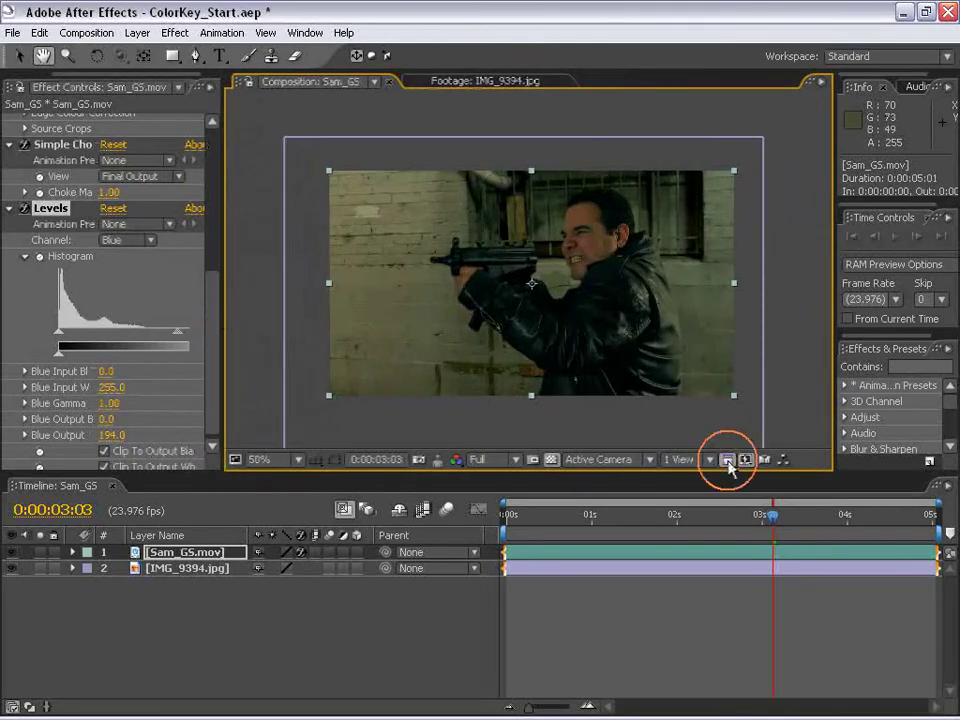
Maximize the composition viewer and inspect the color-matched composite at 100% magnification
left_click_drag(551, 341, 559, 309)
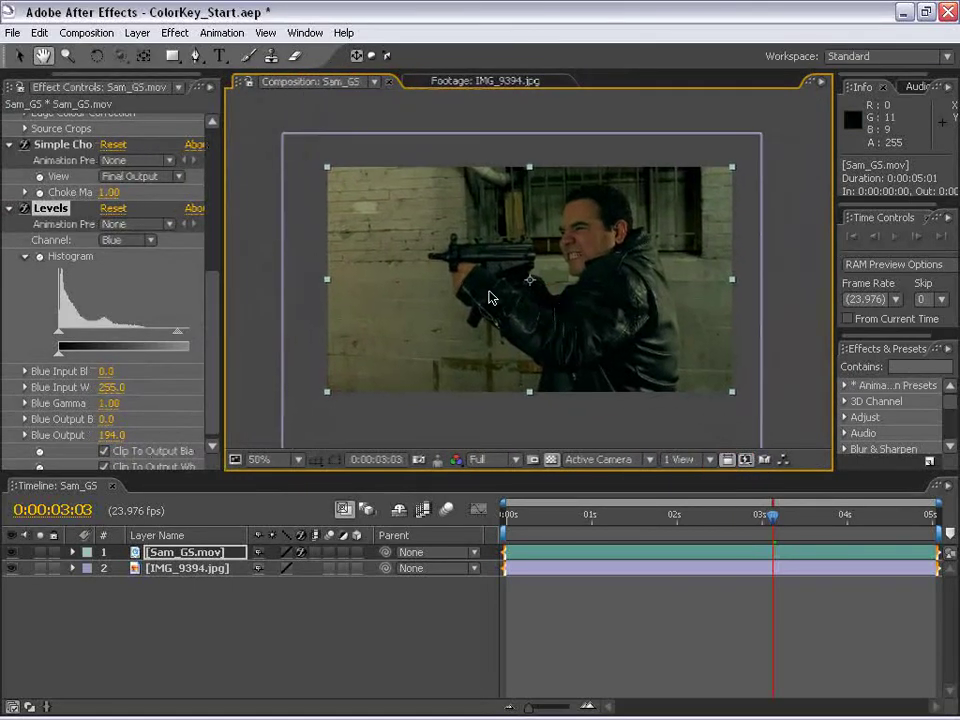
key("grave")
key("period")
left_click_drag(549, 444, 554, 386)
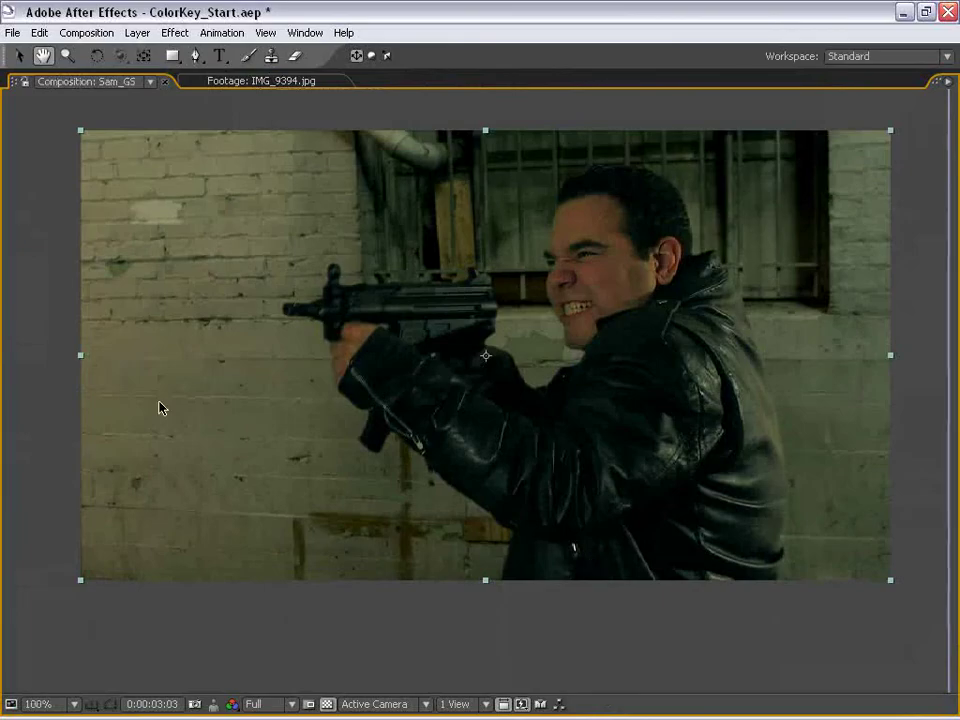